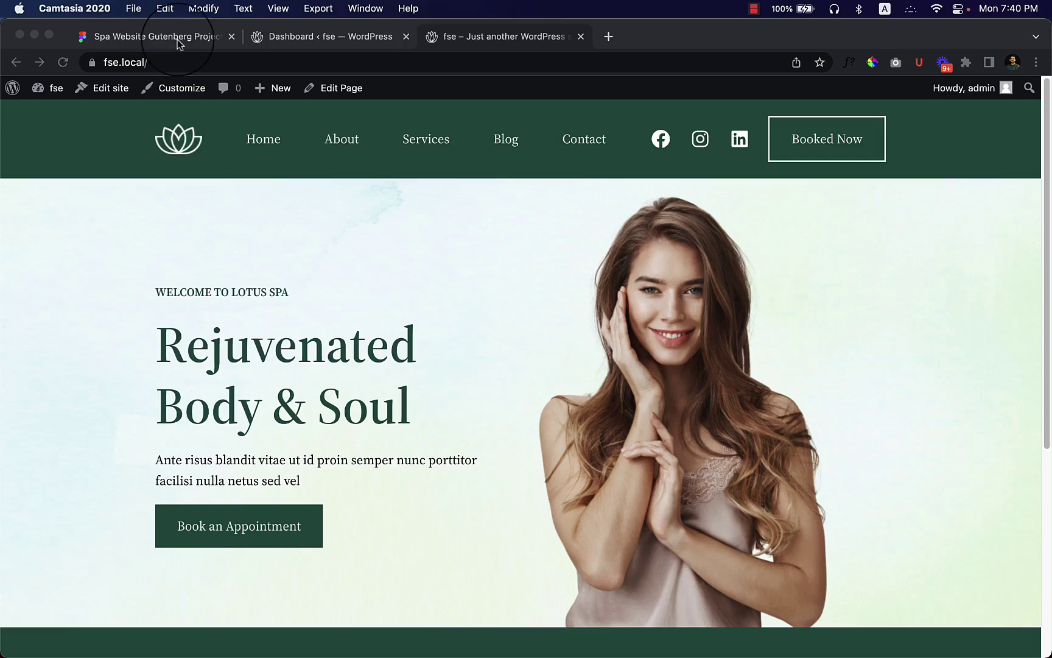
- Review the spa website design in Figma around the hero and Expertise Areas sections
click(156, 42)
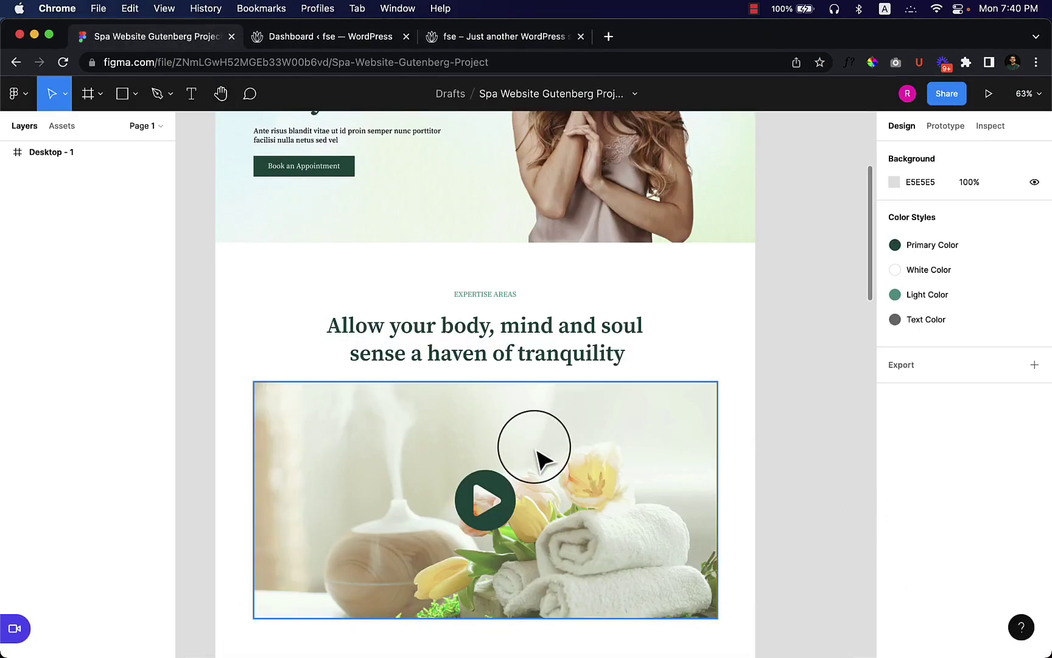
scroll(535, 448, up, 3)
scroll(535, 454, down, 2)
scroll(536, 453, down, 5)
scroll(538, 457, up, 2)
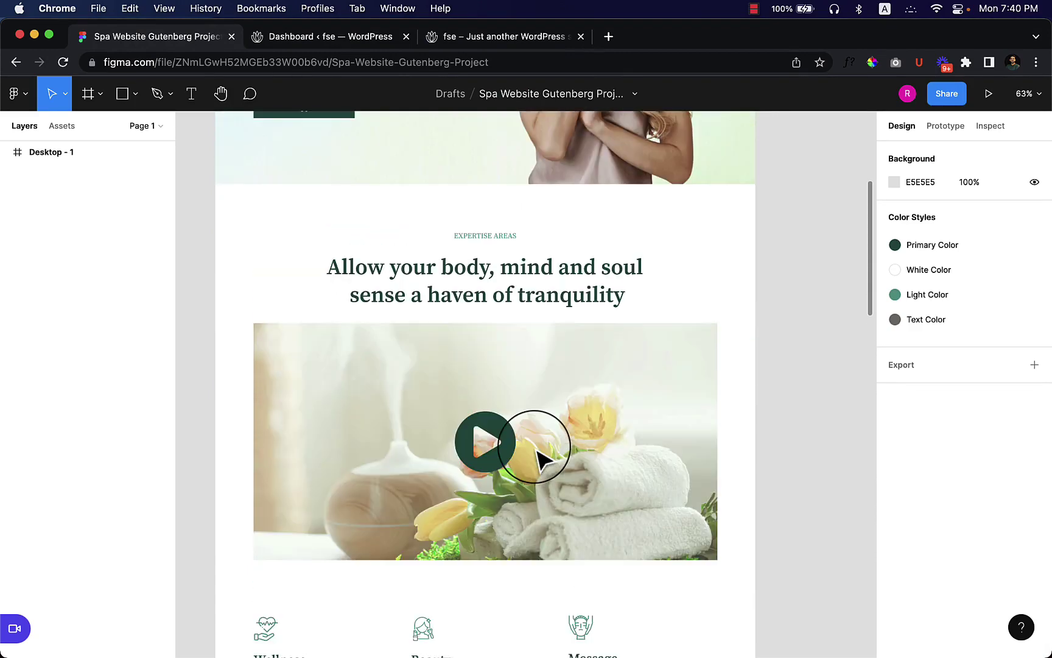
- Open the live home page's editor in a separate browser tab placed before the site tab
click(309, 45)
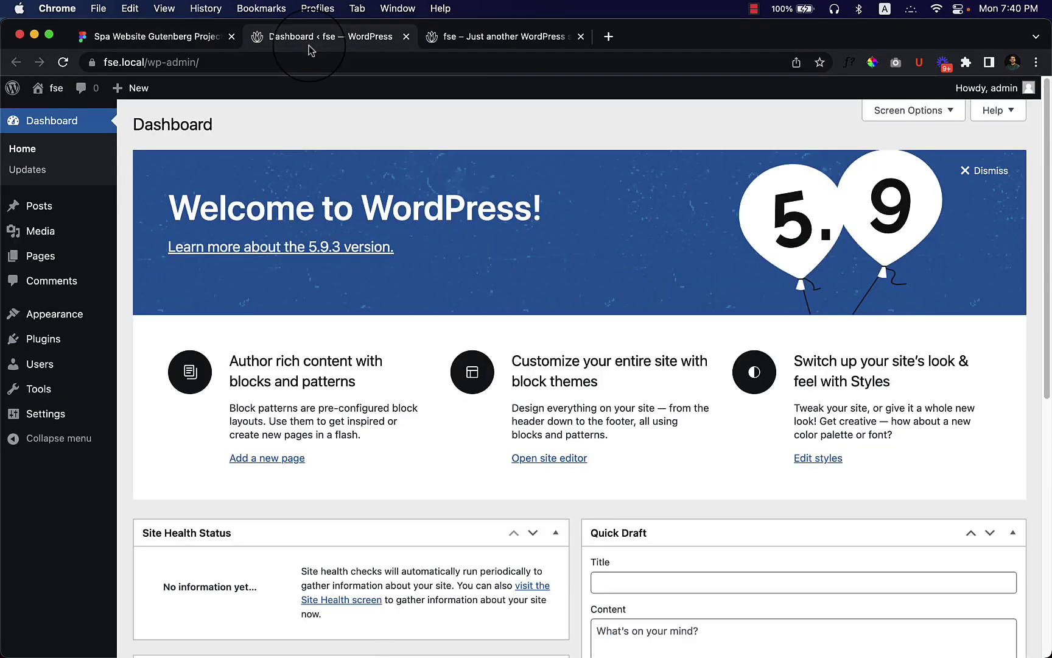
click(508, 41)
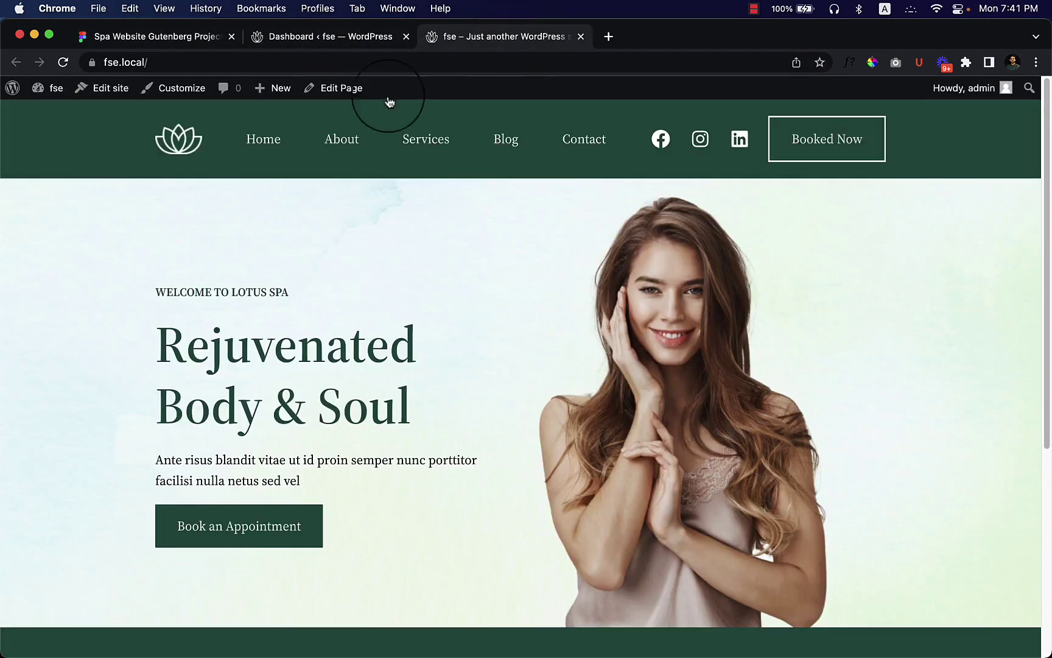
right_click(358, 88)
click(420, 100)
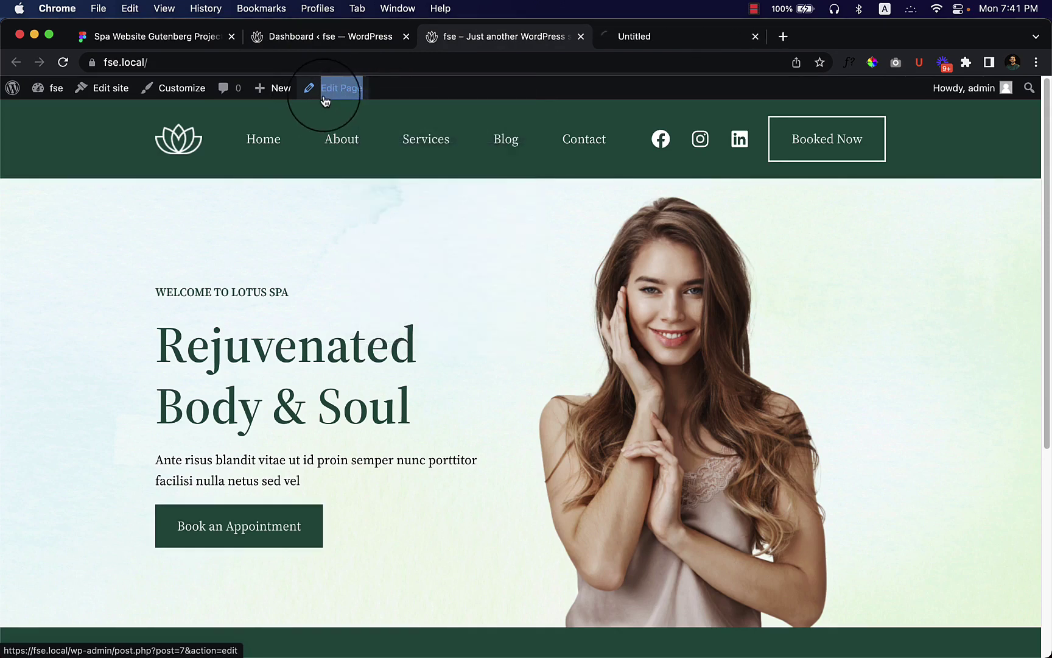
drag(707, 41, 600, 43)
click(645, 49)
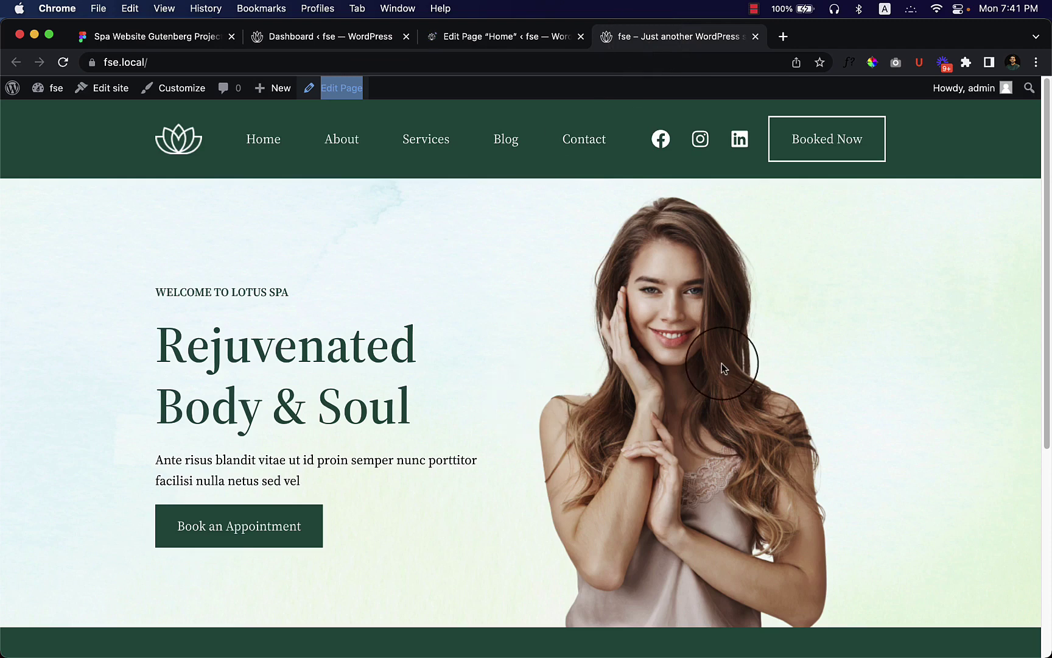
- Compare the live home page's hero section with the hero in the Figma design
scroll(566, 348, down, 1)
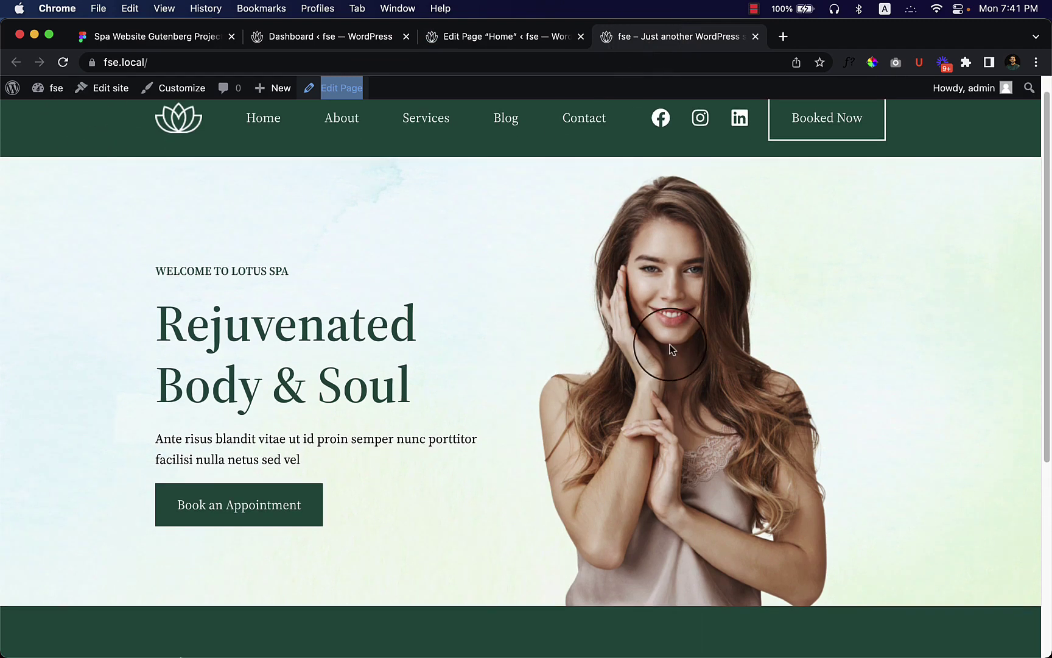
click(209, 42)
scroll(548, 250, up, 5)
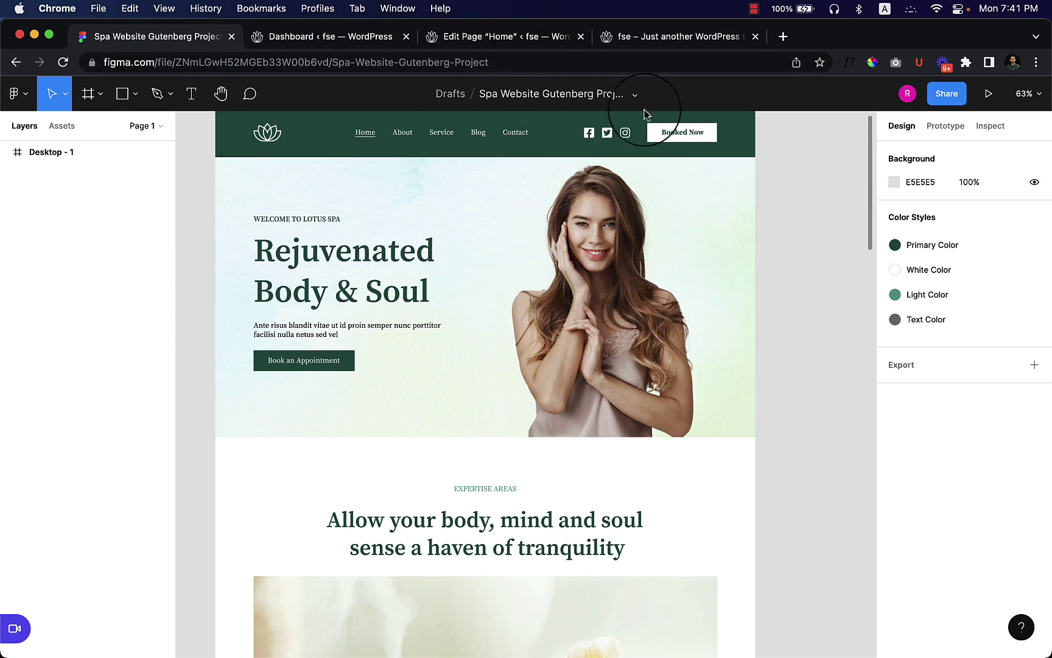
click(663, 43)
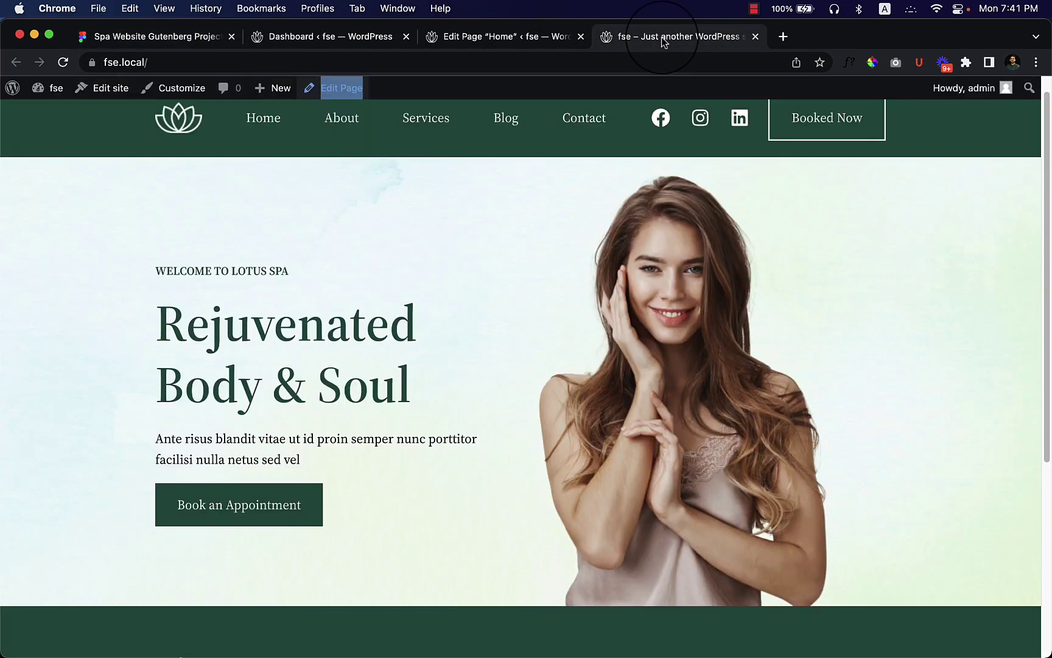
- Right-align the woman image in the Home page's hero section and update the page
click(471, 35)
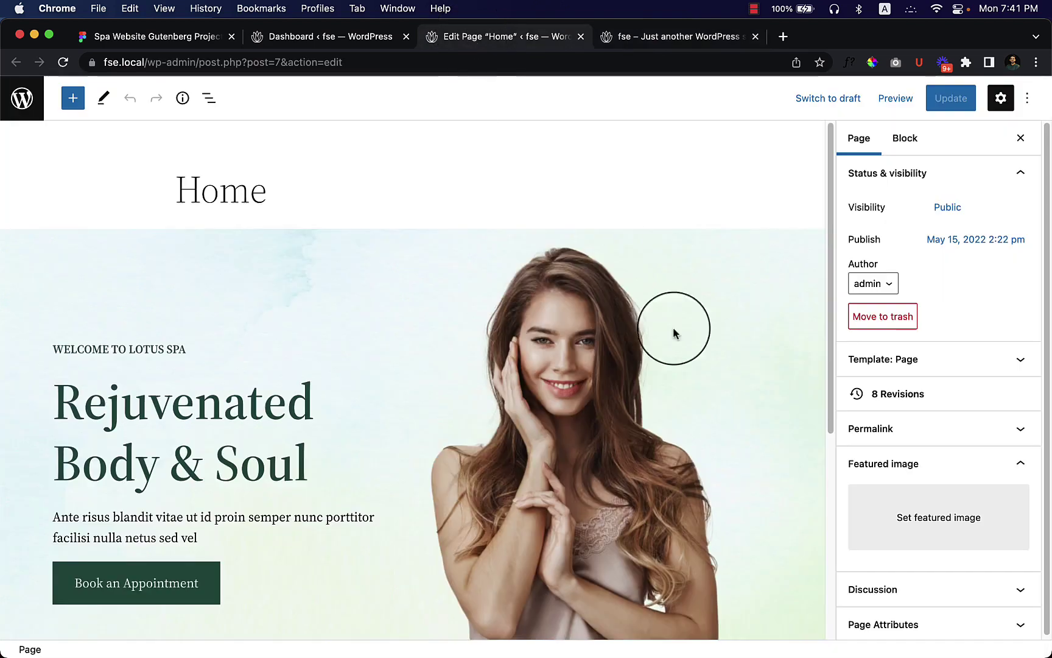
click(624, 454)
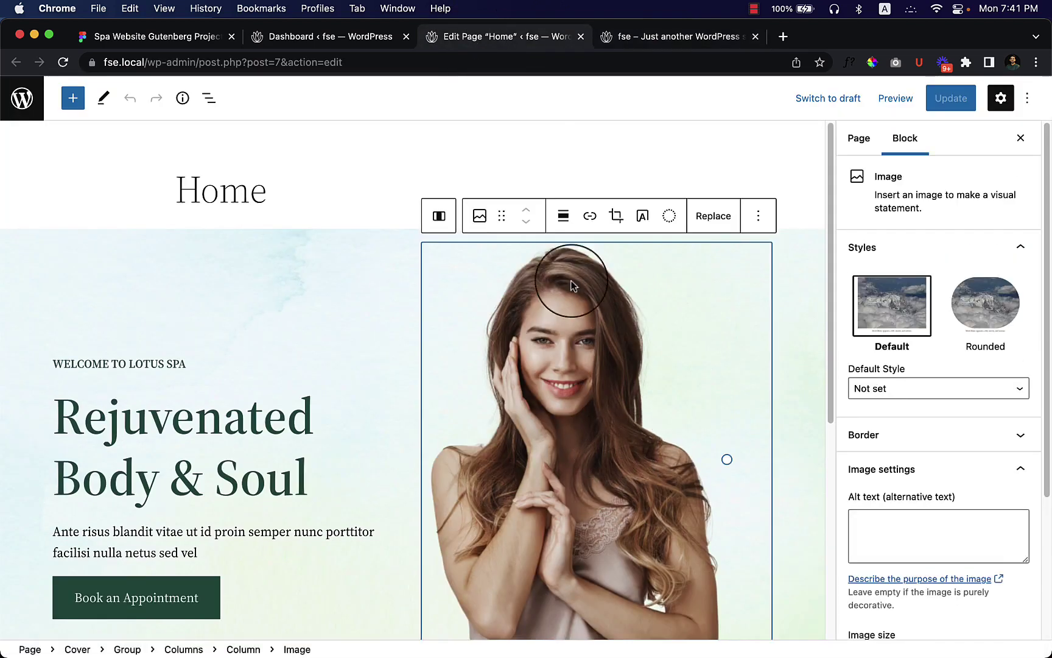
click(563, 218)
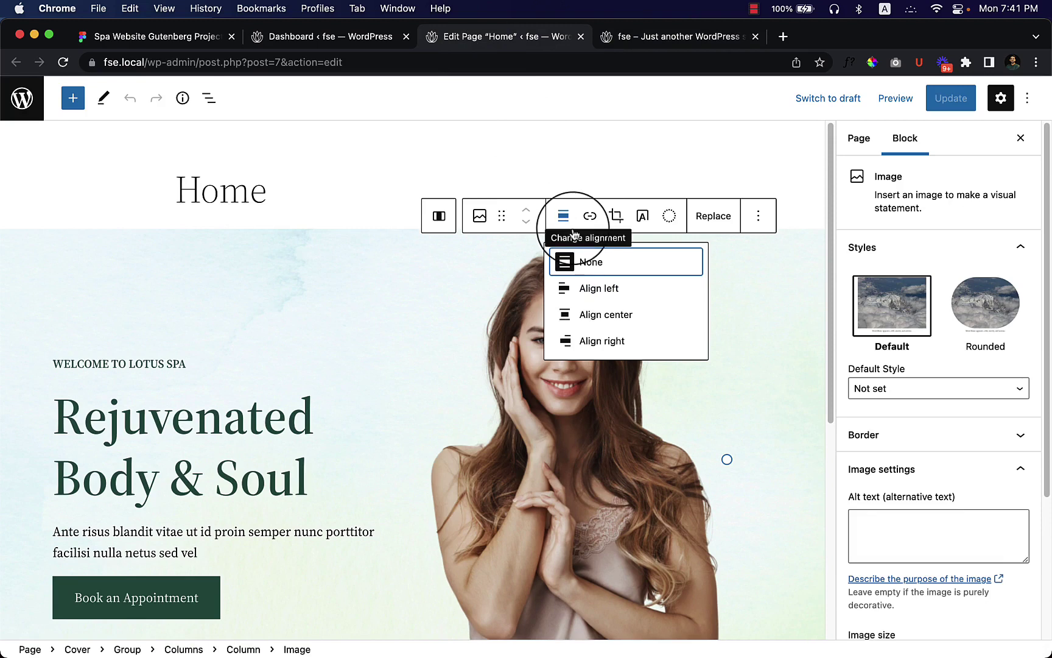
click(604, 342)
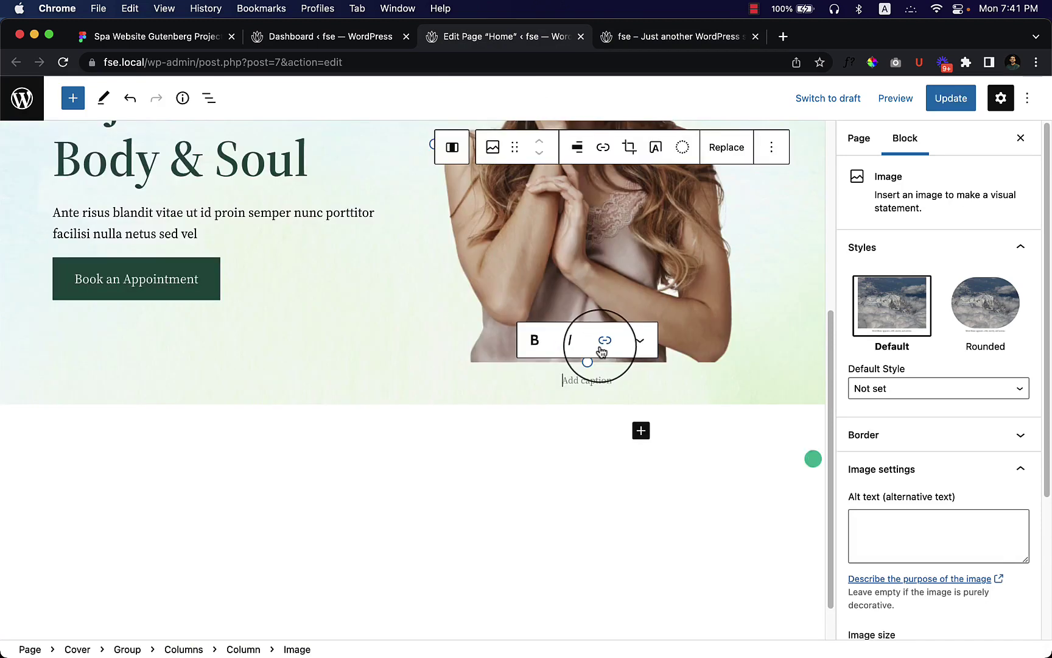
click(577, 147)
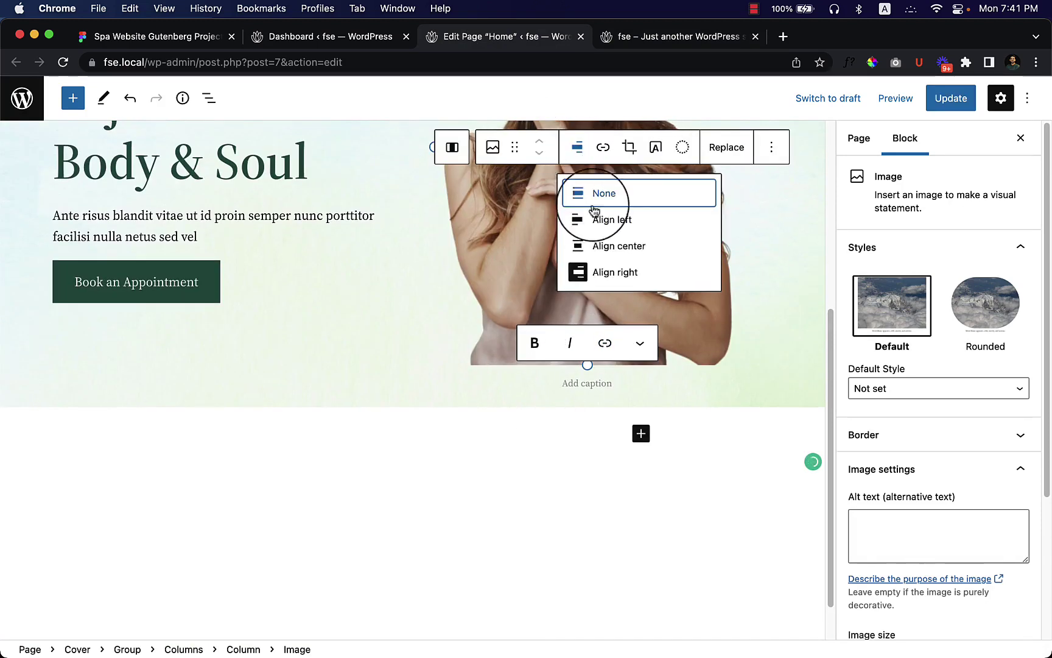
click(499, 305)
scroll(630, 396, up, 5)
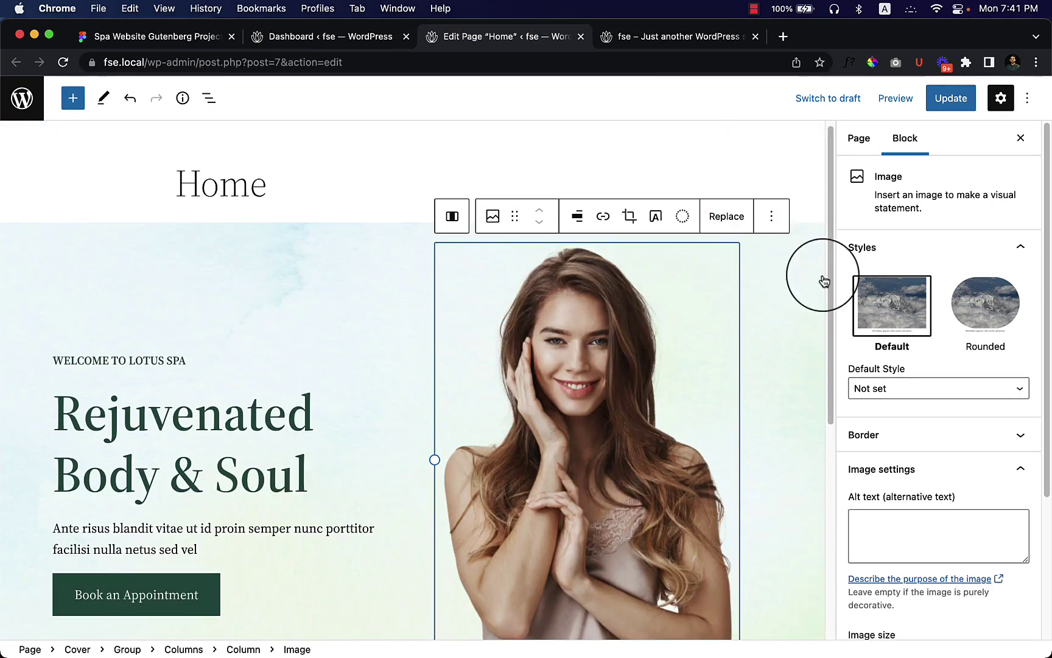
click(948, 103)
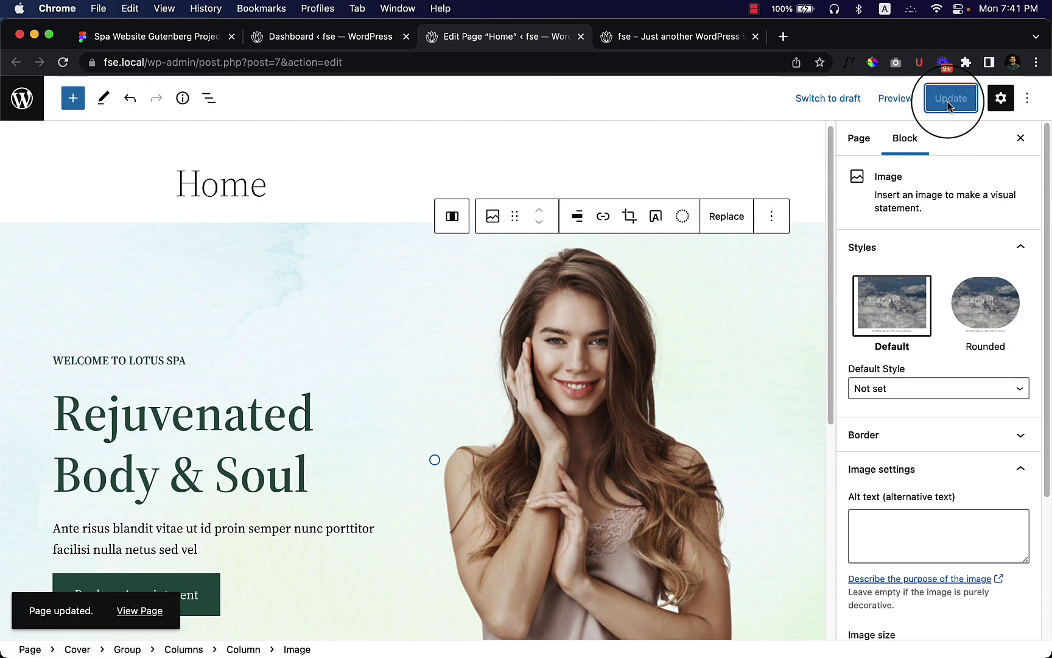
- Reload the live home page and check the hero image's alignment and its bottom edge above the footer
click(676, 46)
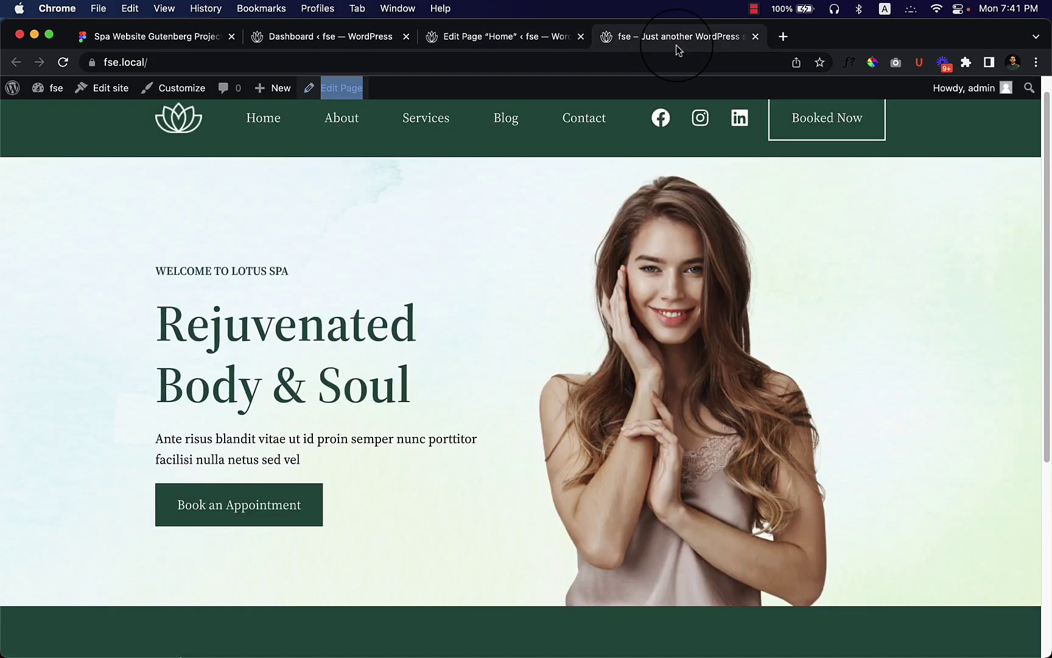
right_click(512, 315)
click(564, 358)
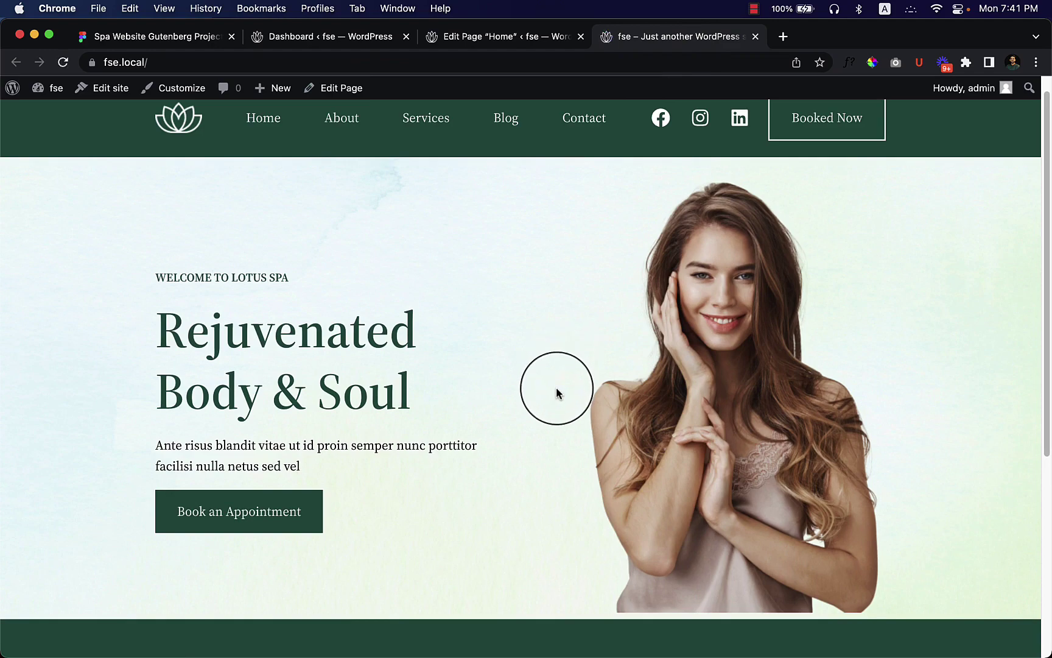
scroll(578, 481, down, 5)
scroll(586, 498, up, 5)
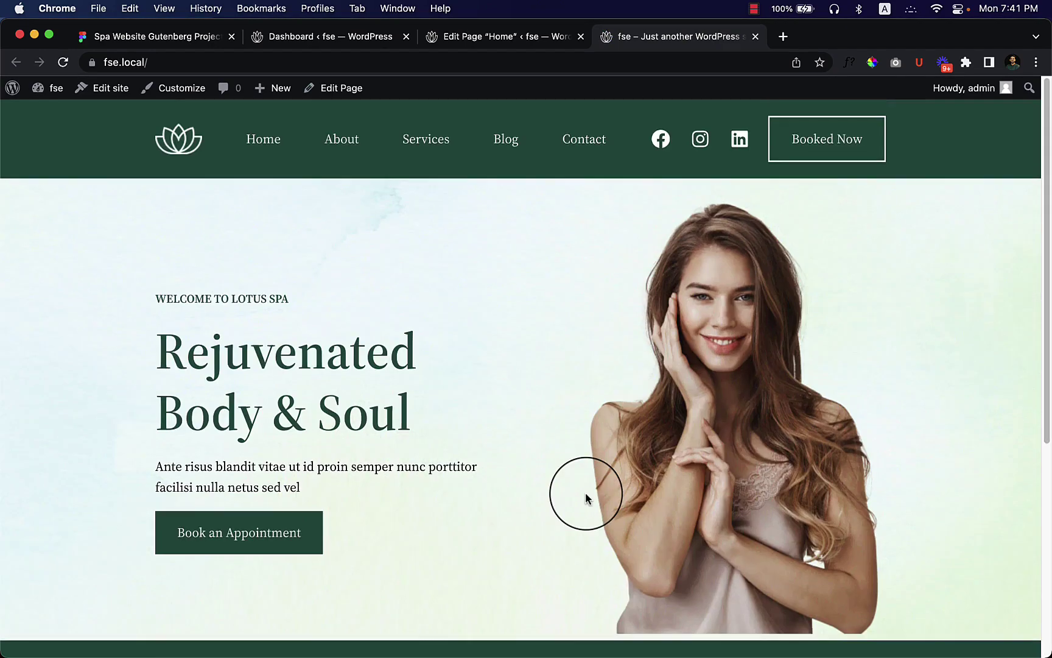
scroll(585, 498, down, 3)
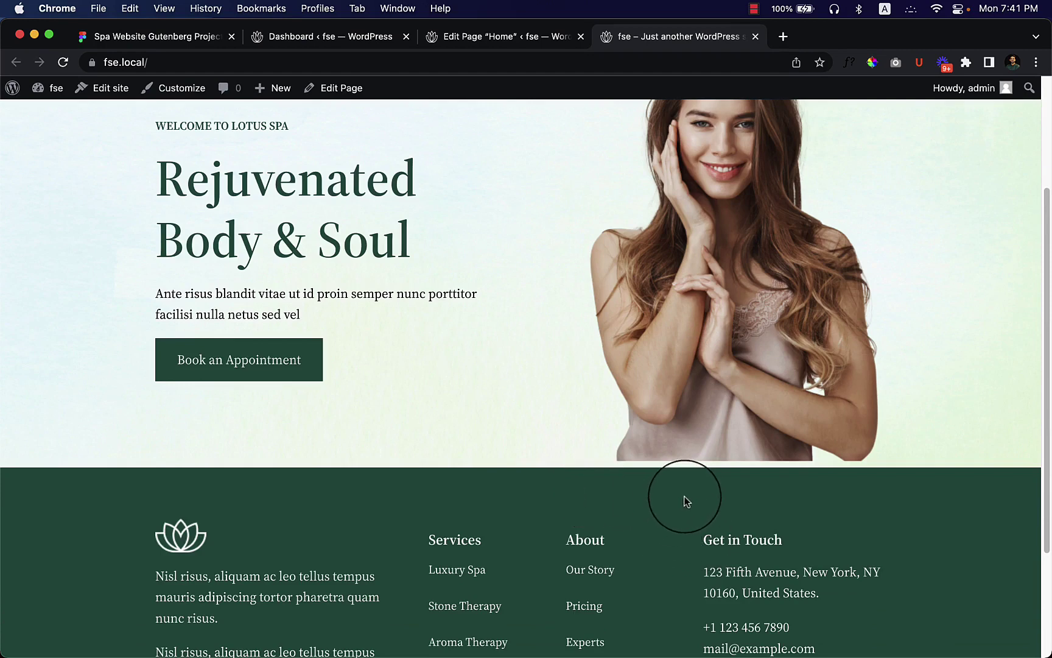
scroll(718, 469, down, 1)
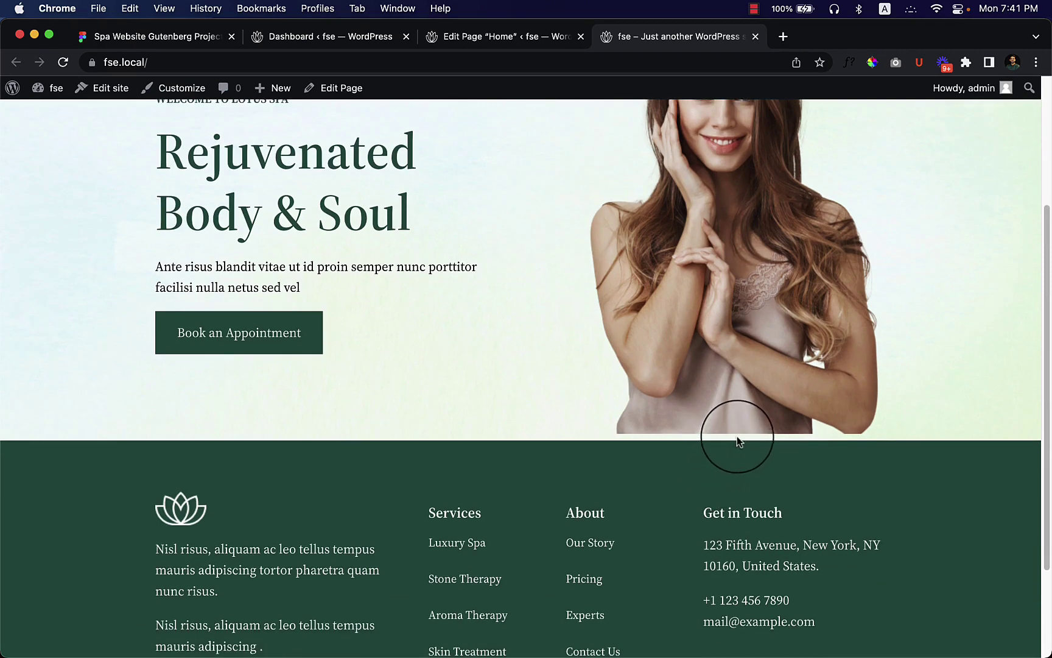
- Inspect the hero image's markup and the styles of its remove-image-bottom-space wrapper
right_click(737, 436)
click(766, 639)
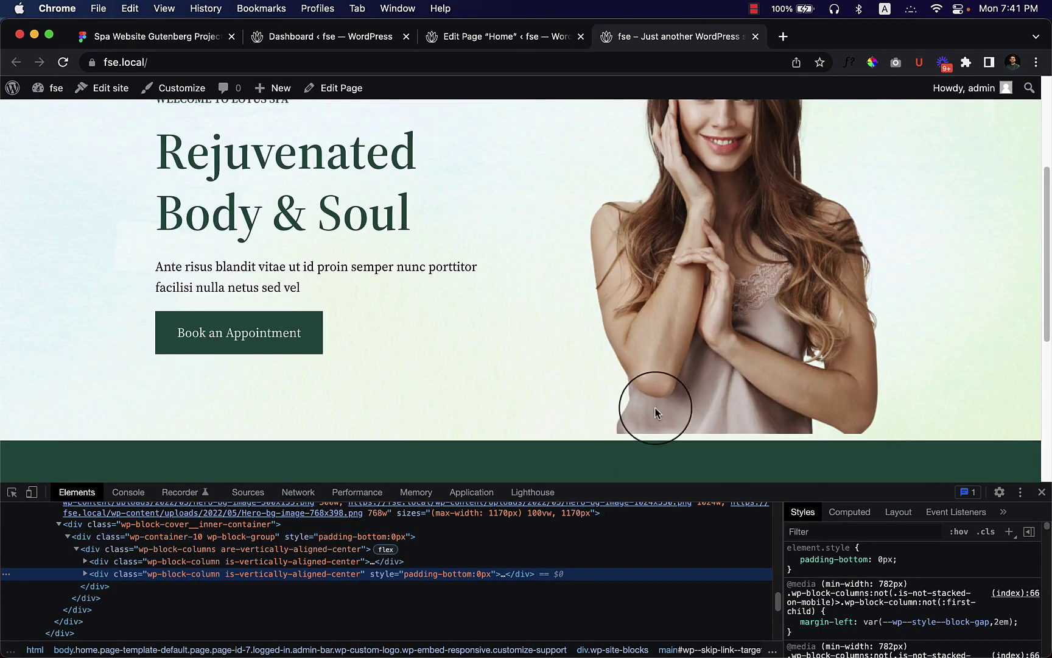
right_click(657, 406)
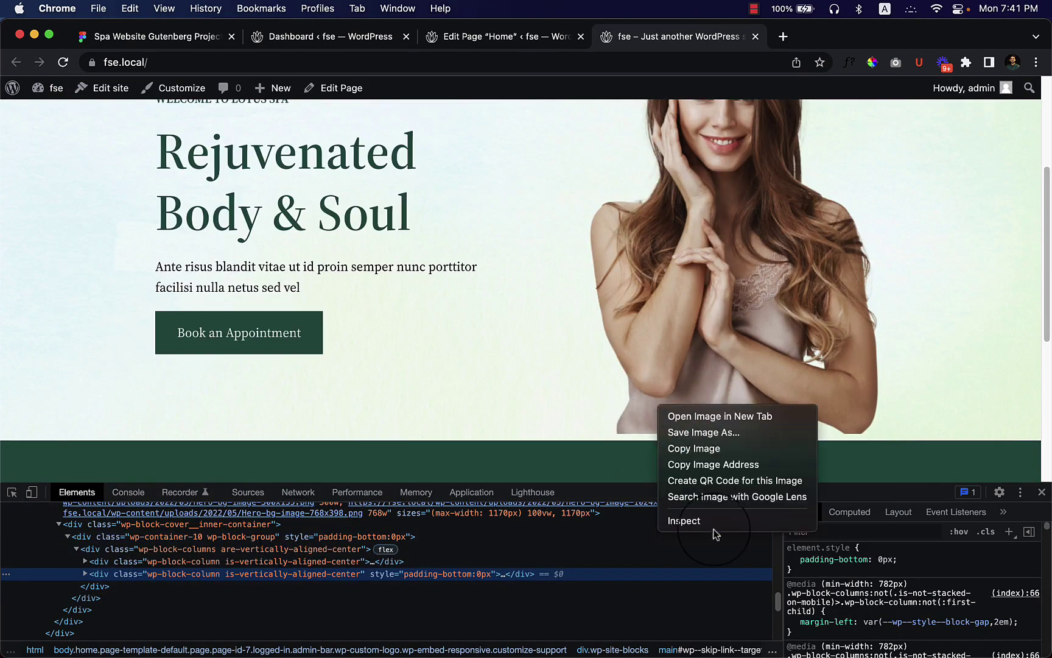
click(712, 520)
mouse_move(395, 623)
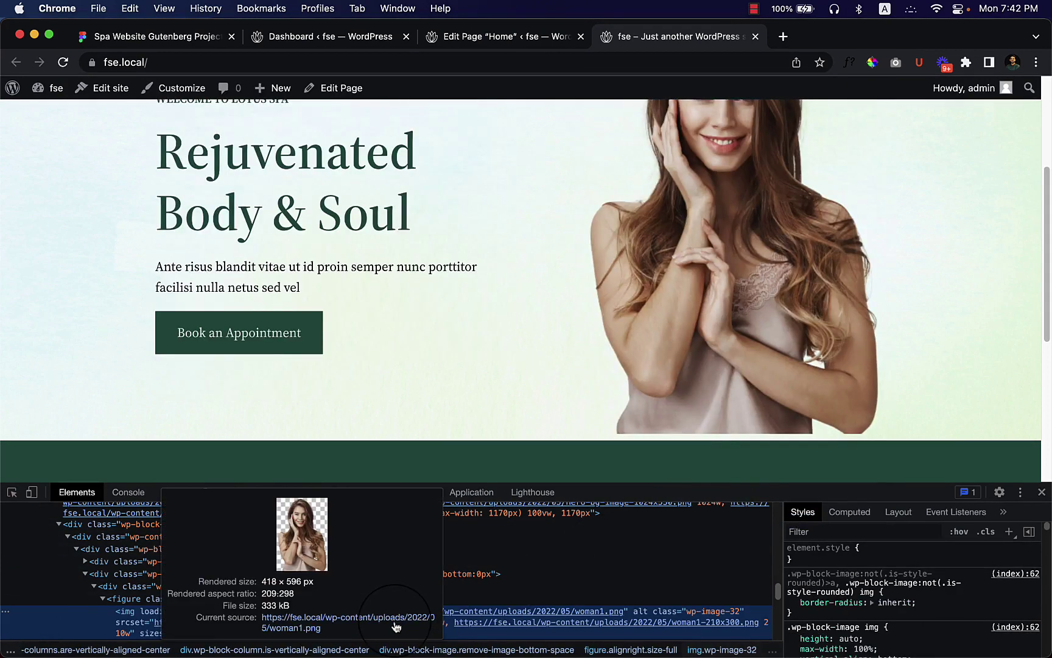
scroll(144, 608, down, 1)
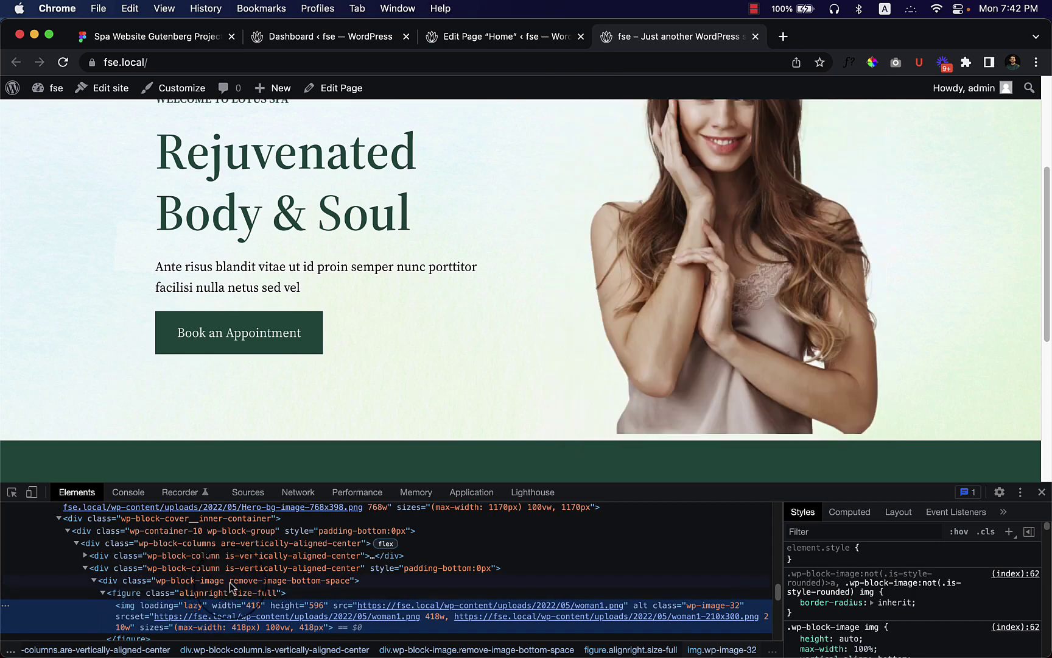
click(230, 582)
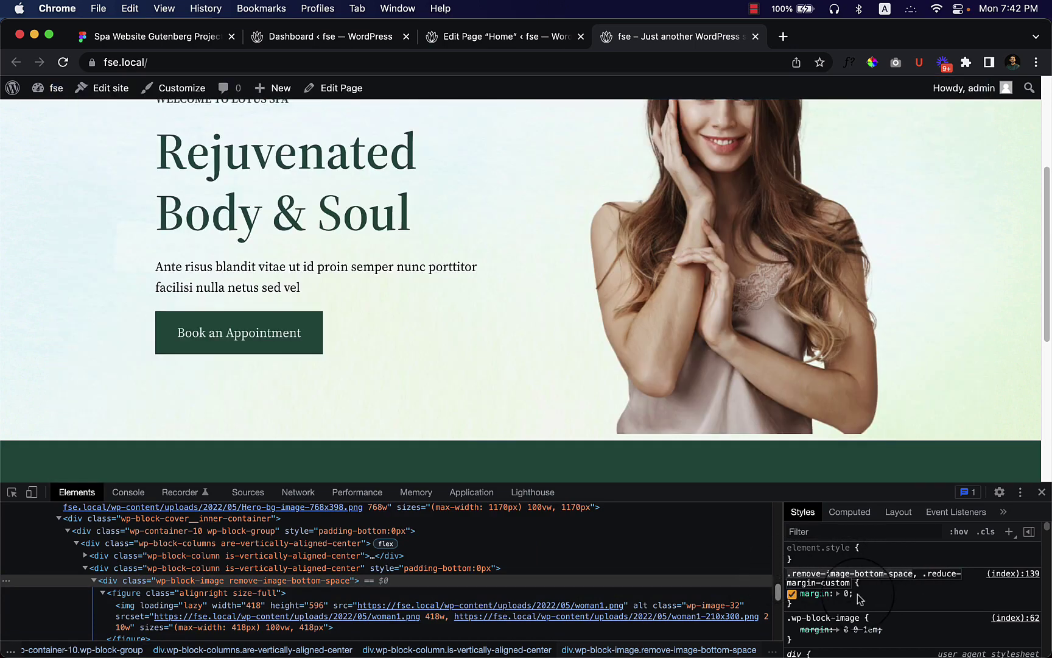
- Add an inspector style rule for ".remove-image-bottom-space figure img" with margin-bottom set to 0px
click(1009, 532)
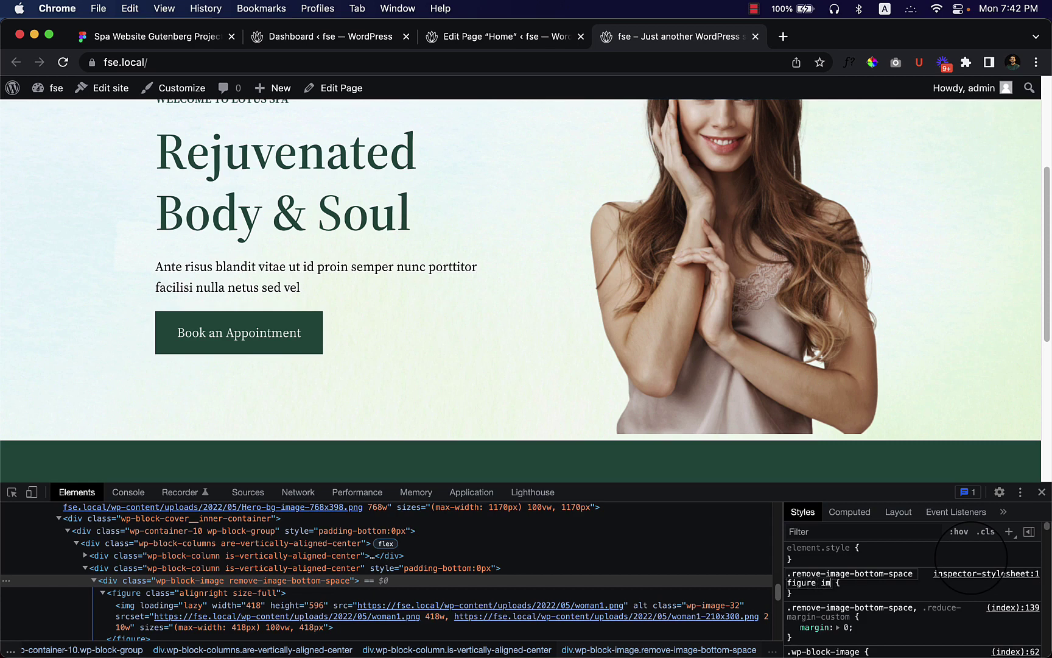
key(Return)
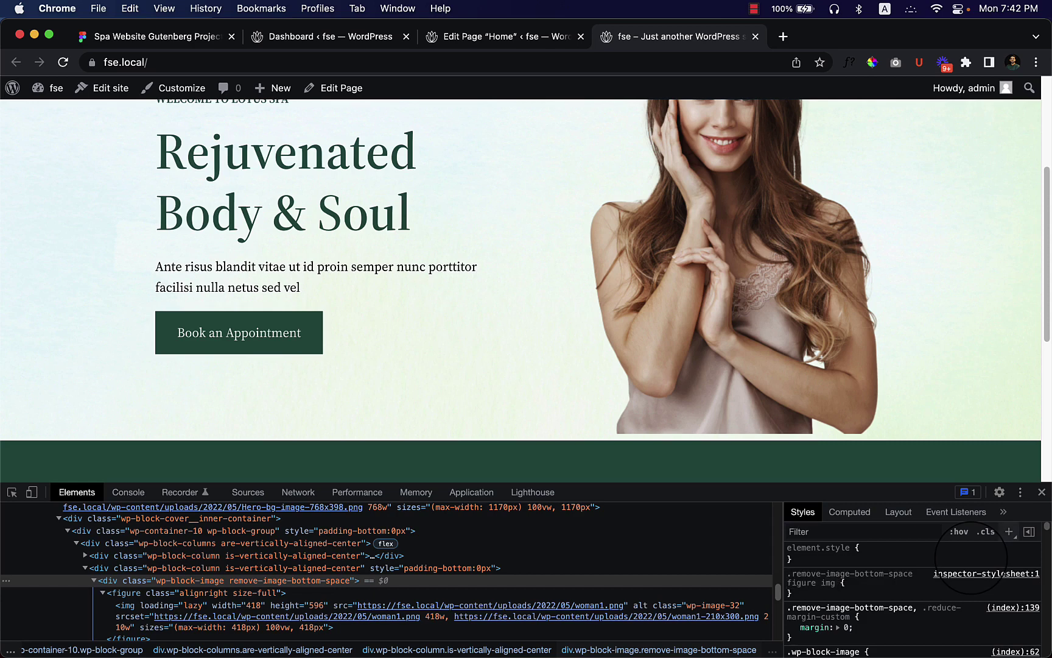
click(821, 598)
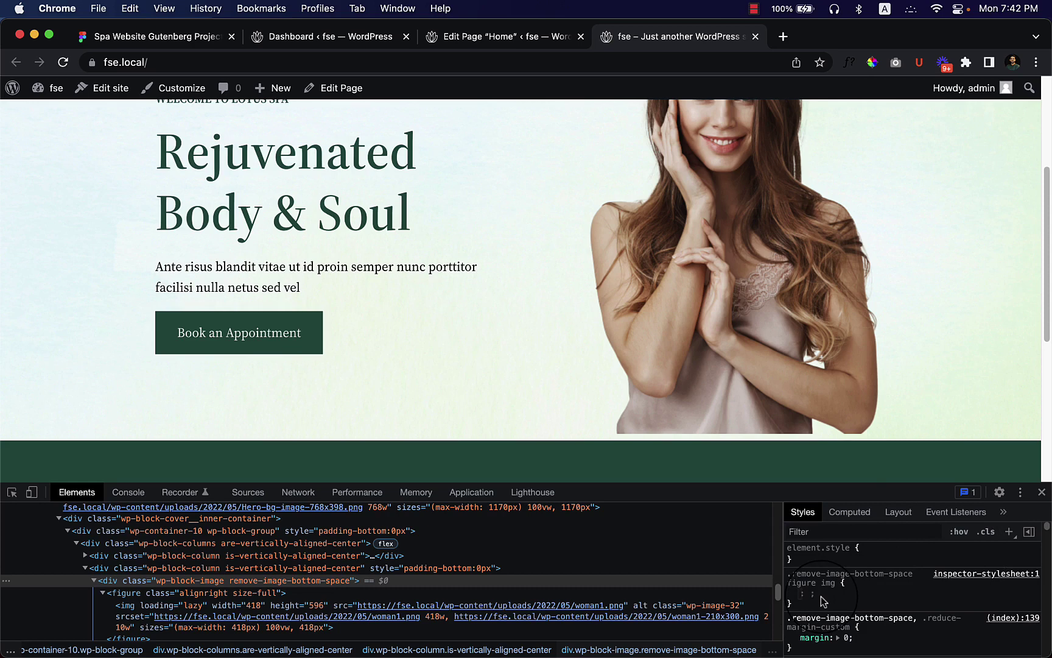
text(p)
key(BackSpace)
text(margin)
text(-bottom)
key(Tab)
text(0p)
key(Return)
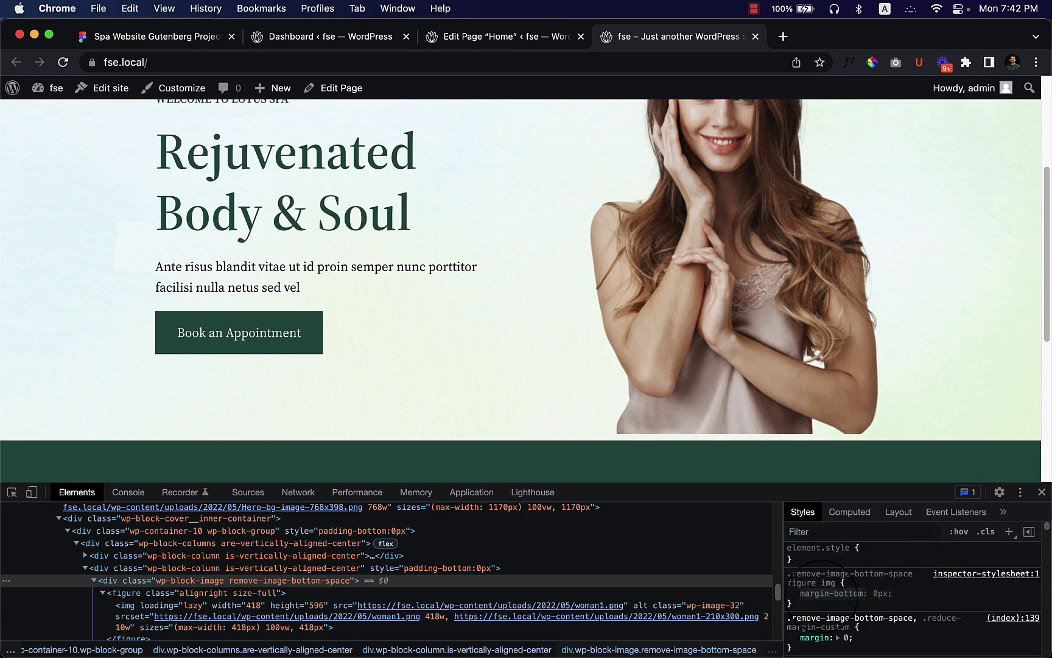
- Try padding-bottom in place of margin-bottom in the inspector rule for the figure image
click(814, 592)
text(padding)
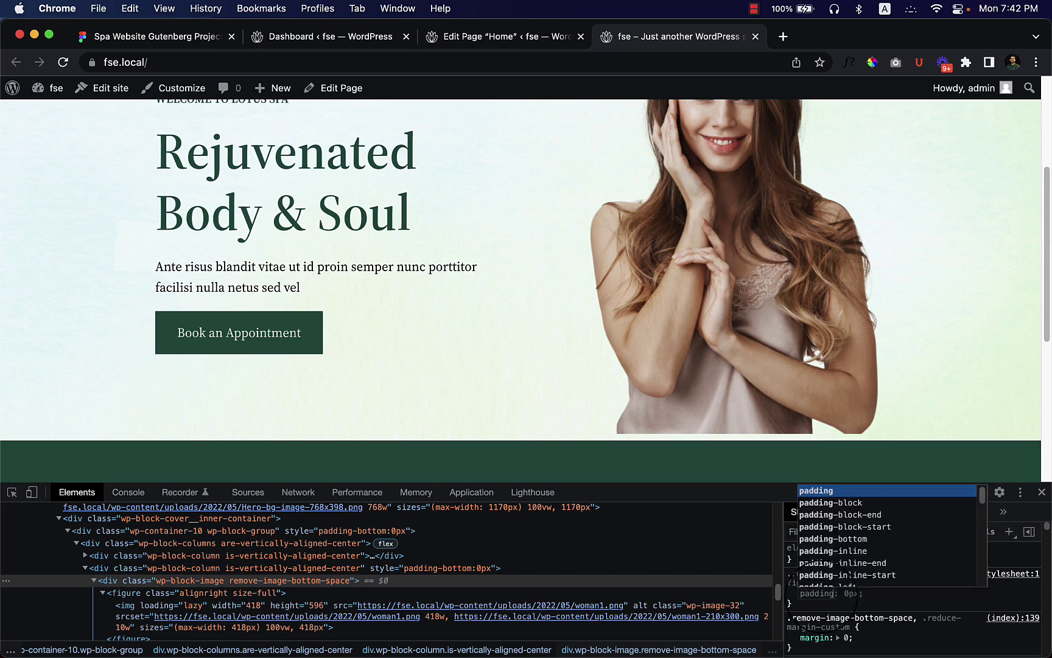
text(-bottom)
key(Return)
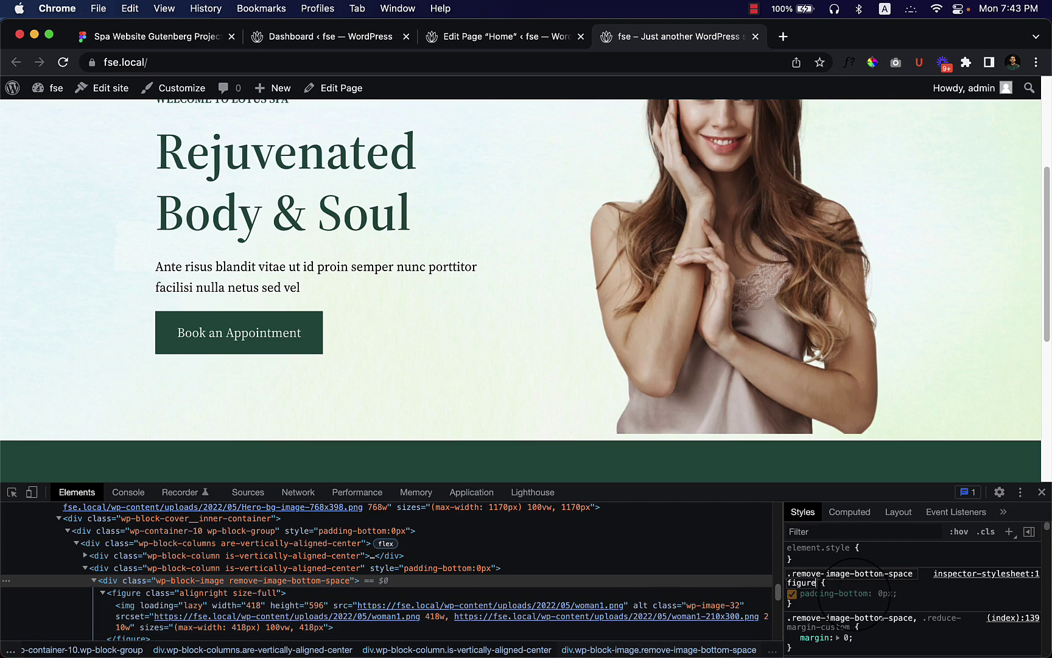
- Change the inspector rule's selector to ".remove-image-bottom-space figure" and its property to margin-bottom
key(Escape)
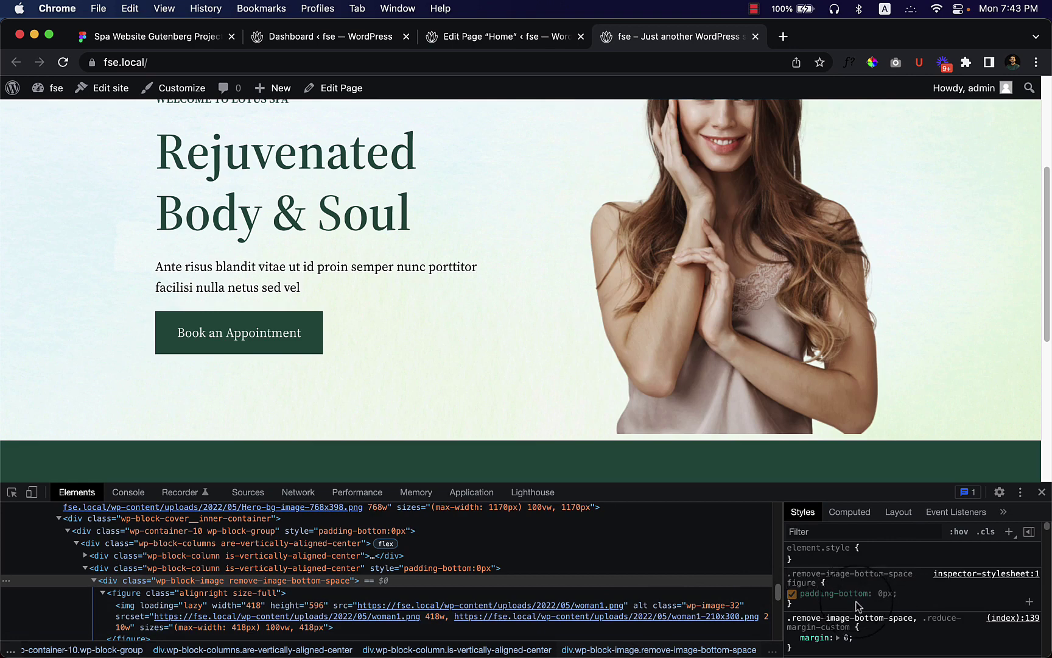
click(829, 594)
text(margin)
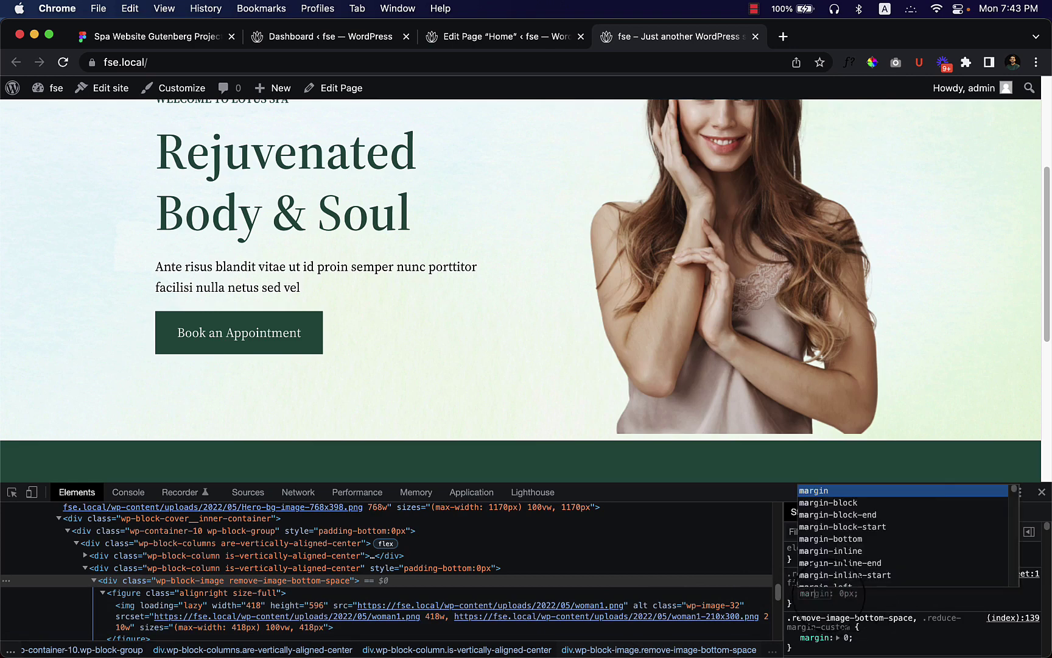
key(Down)
key(Down)
key(Down)
key(Down)
key(Return)
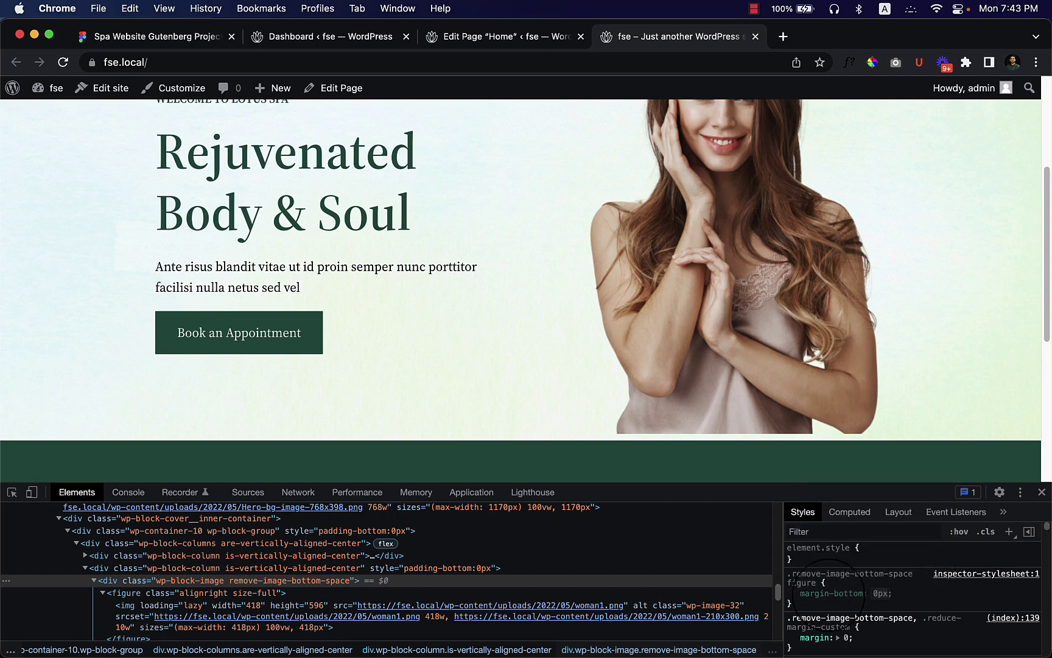
- Change the inspector rule's selector to ".remove-image-bottom-space .alignright"
click(852, 607)
key(BackSpace)
key(BackSpace)
key(BackSpace)
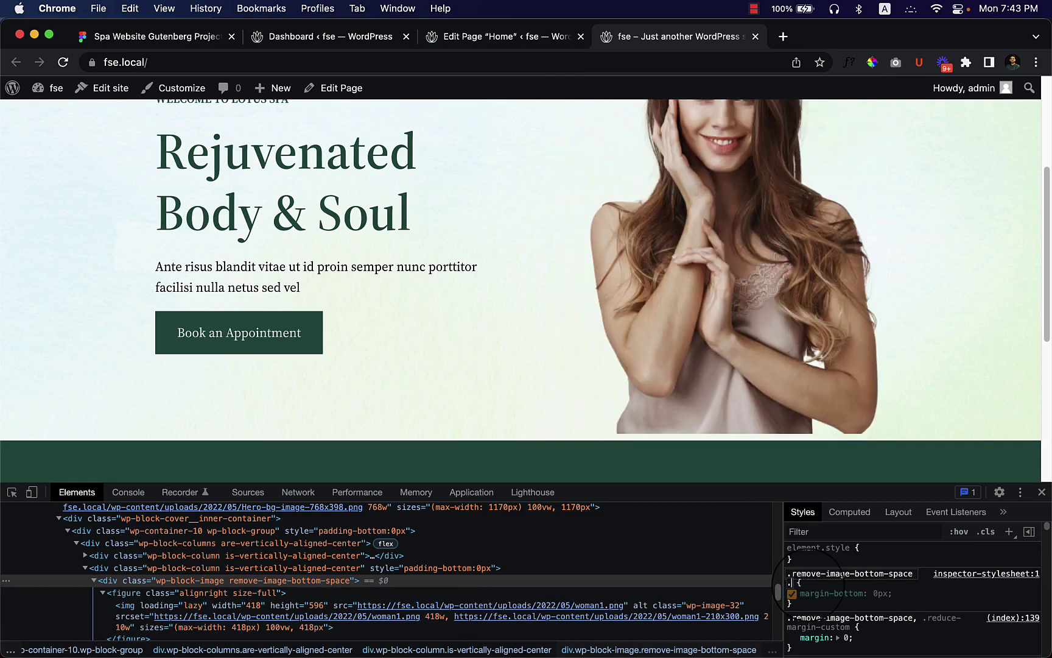
text(nright)
key(Return)
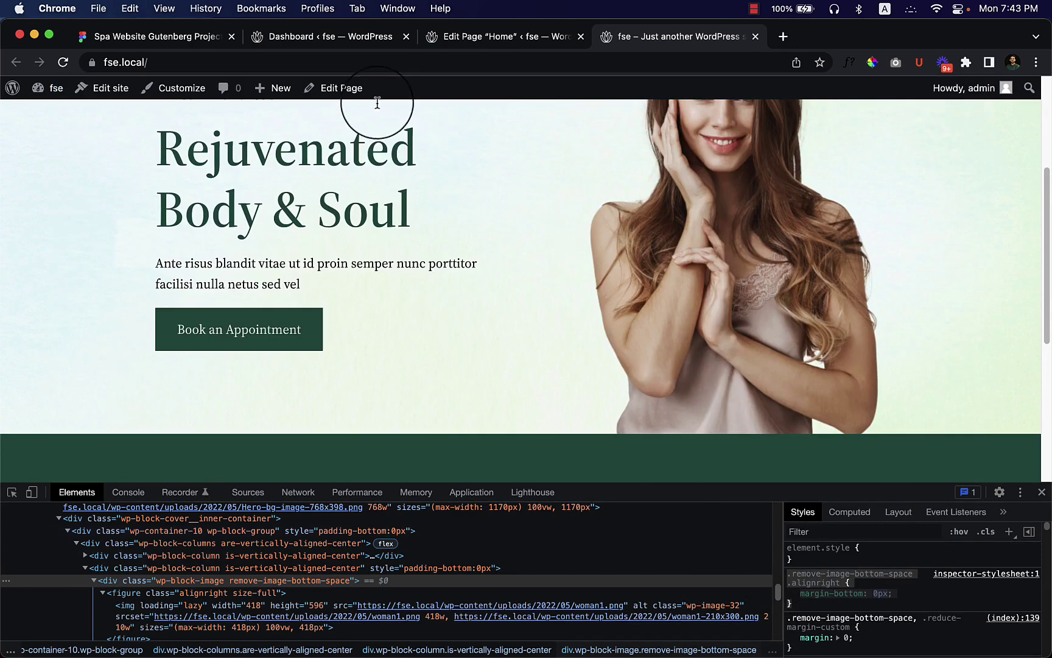
- Add a ".remove-image-bottom-space .alignright" rule with margin-bottom: 0px above the media query in the site's Custom CSS and save it
click(381, 43)
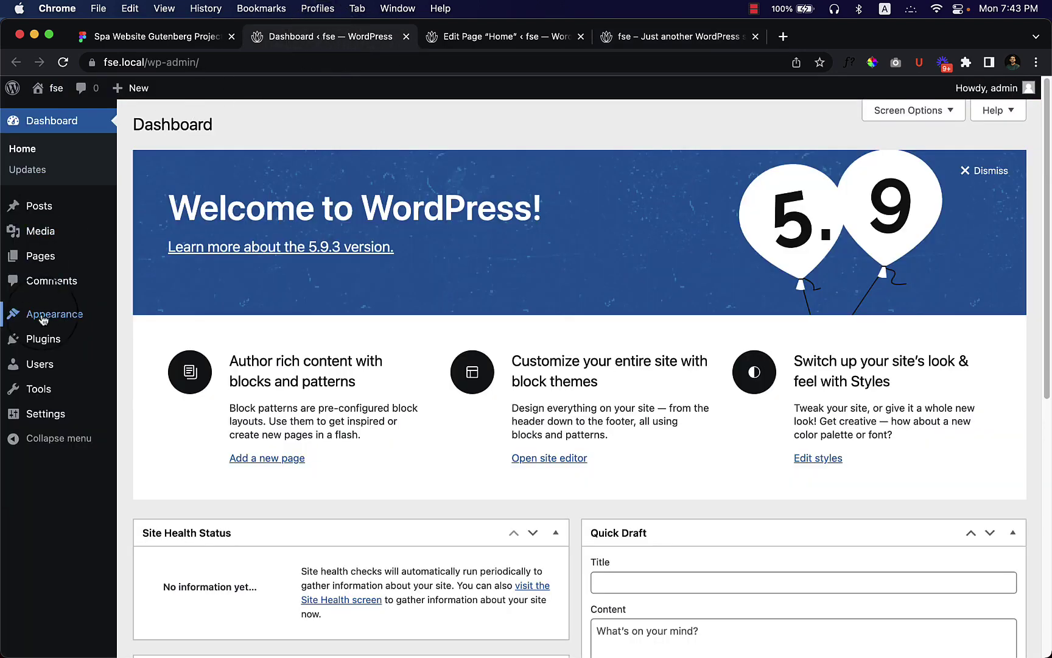
mouse_move(50, 317)
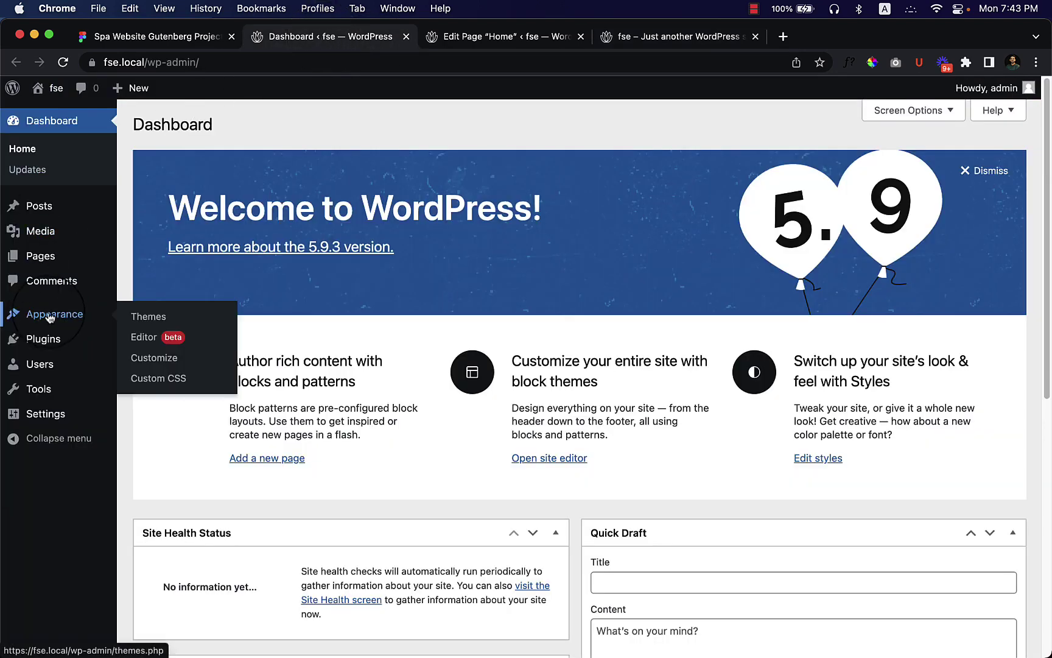
click(166, 387)
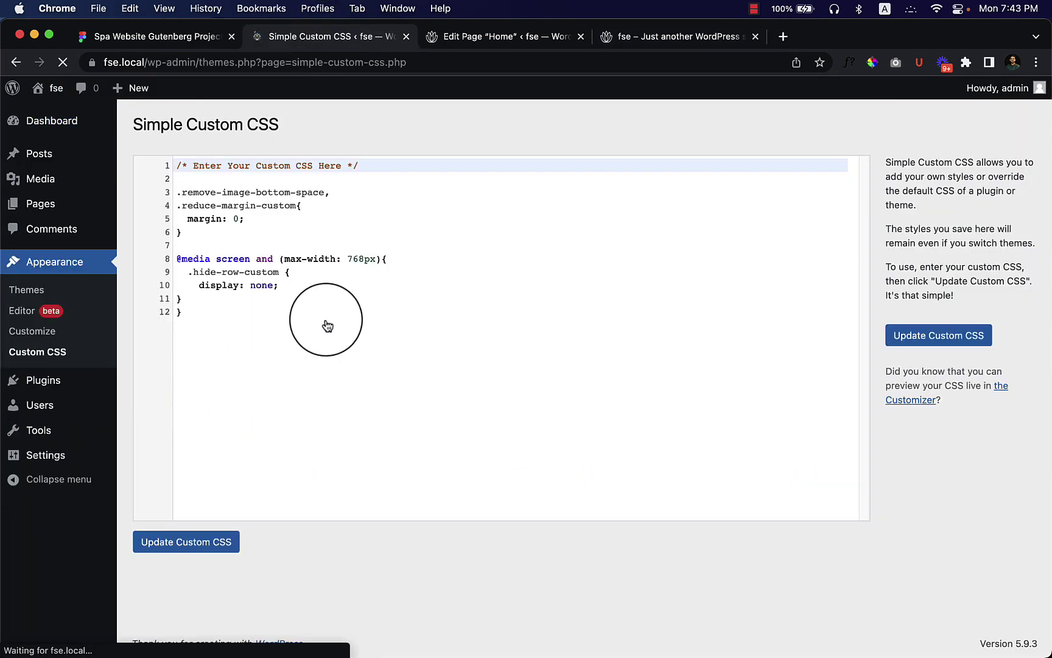
click(323, 315)
click(243, 234)
key(Return)
key(Return)
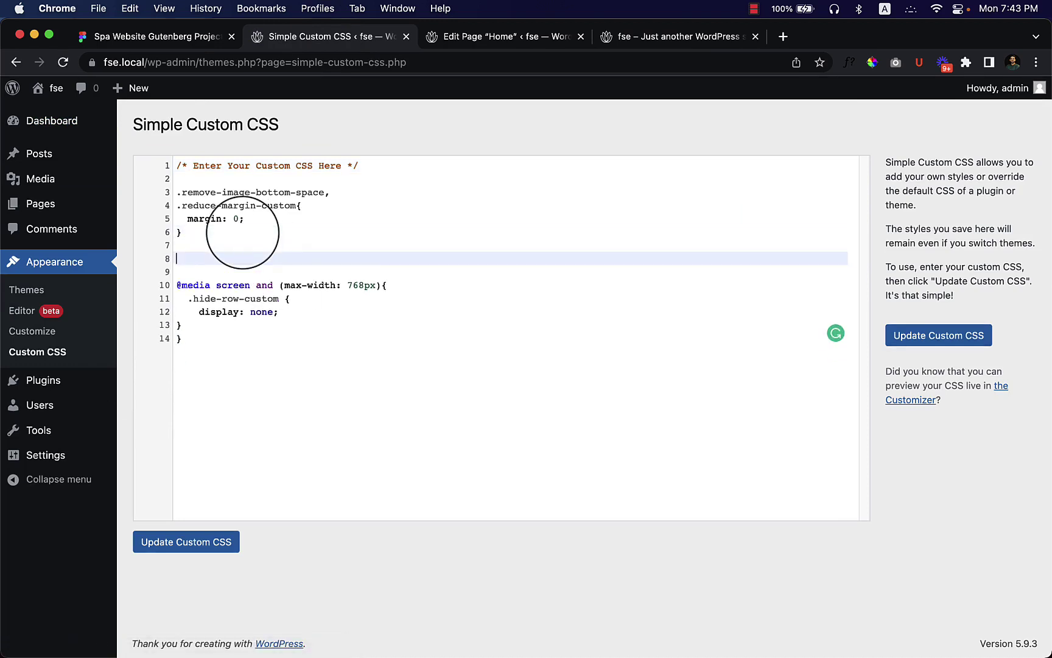
text(.remove-image-bottom-space .alignright {     margin-bottom: 0px; })
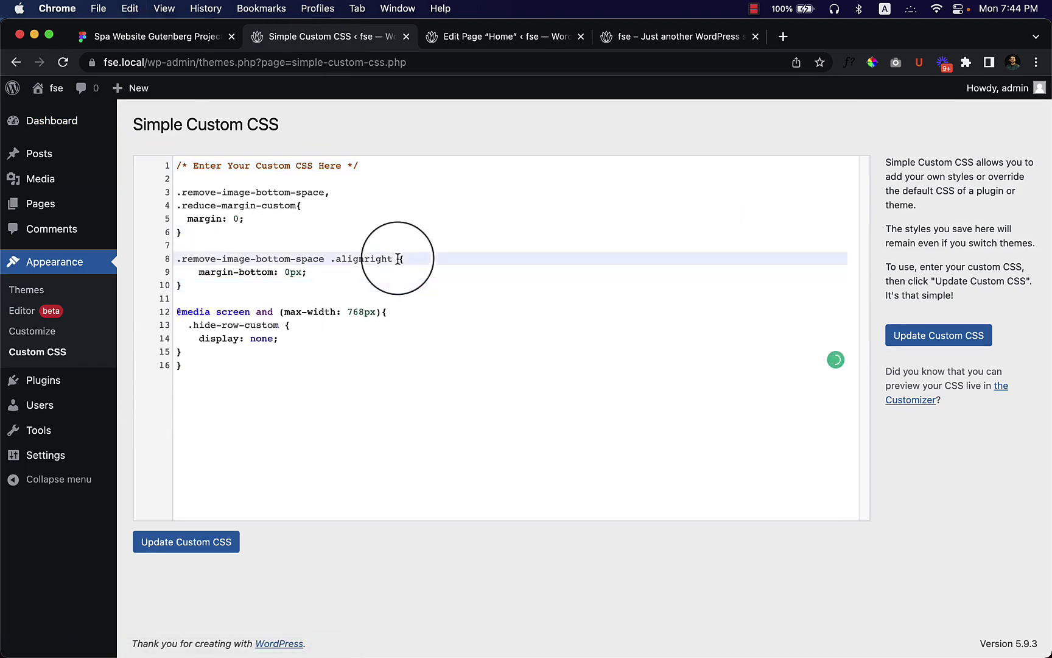
drag(399, 258, 19, 263)
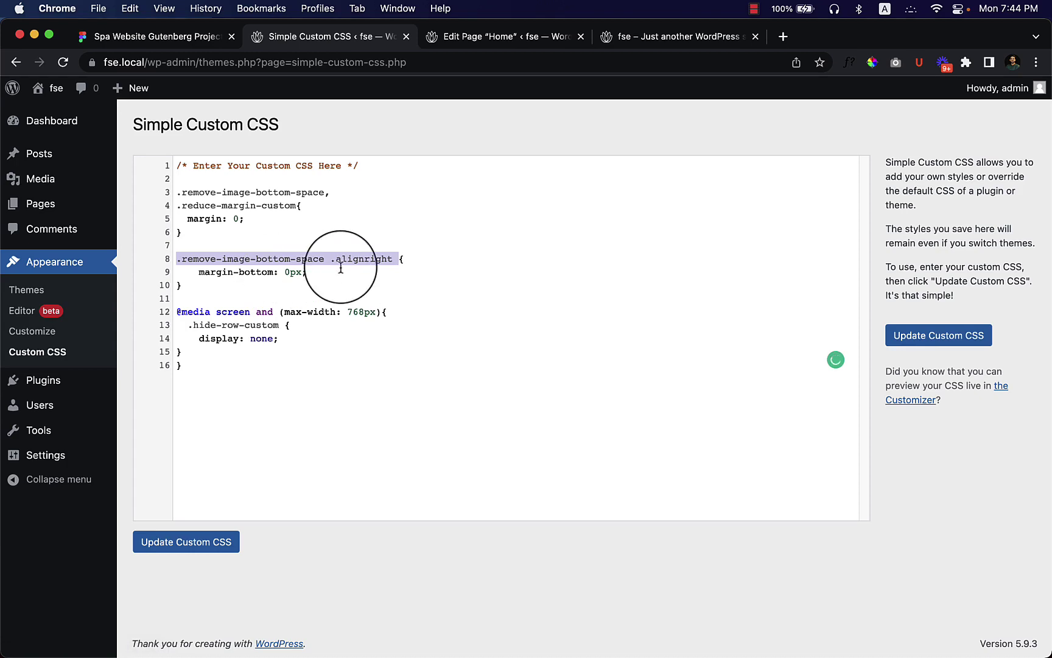
click(221, 295)
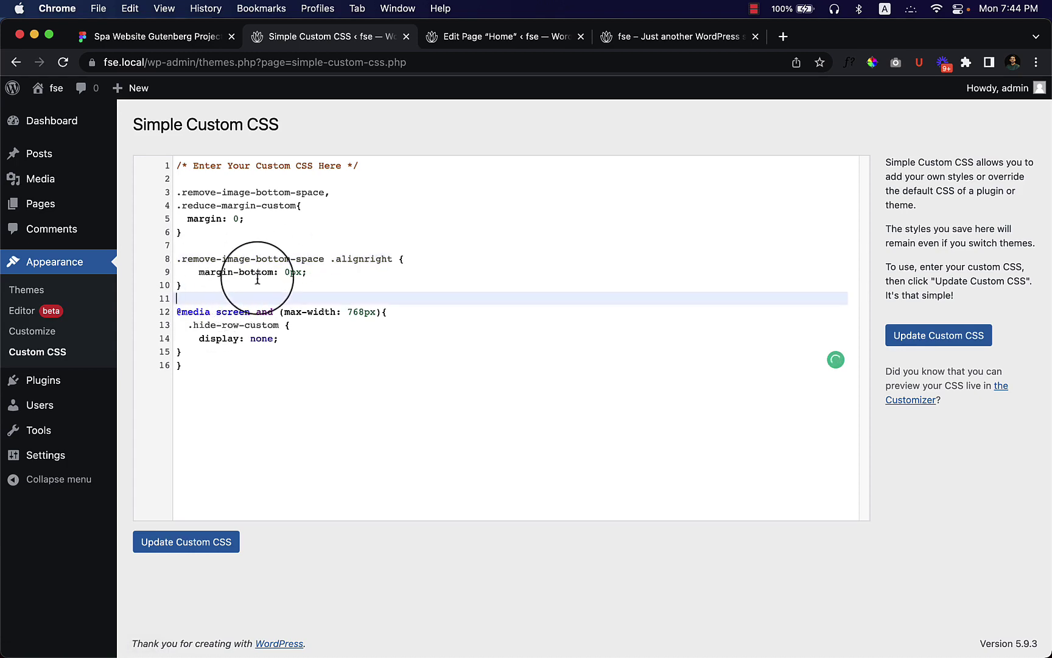
click(210, 543)
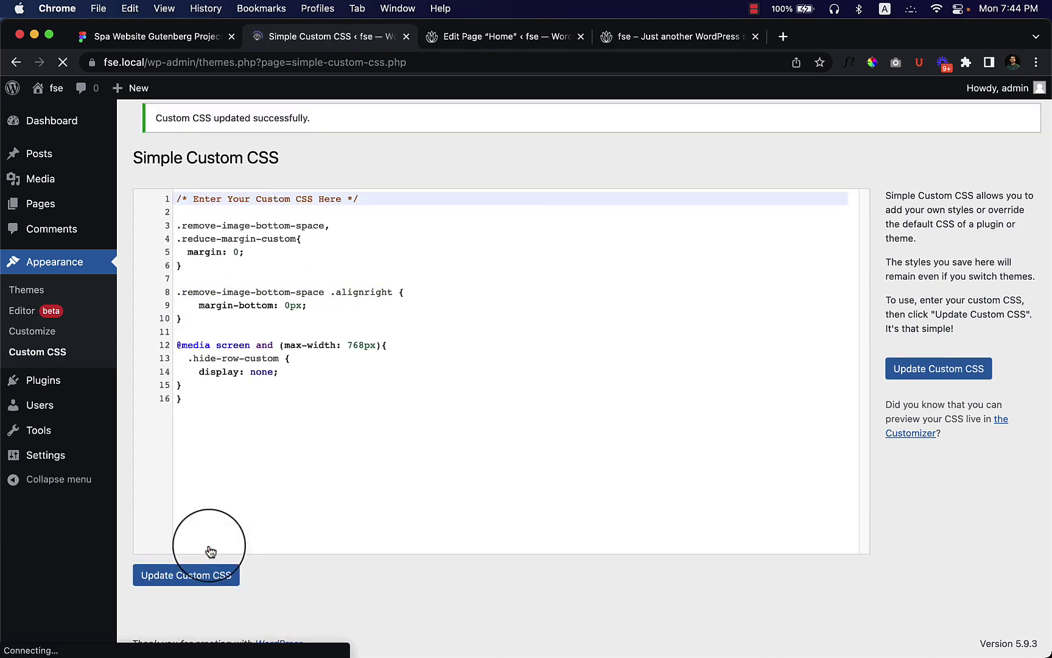
- Reload the live home page and check its whole hero section with the developer tools closed
click(606, 38)
right_click(496, 283)
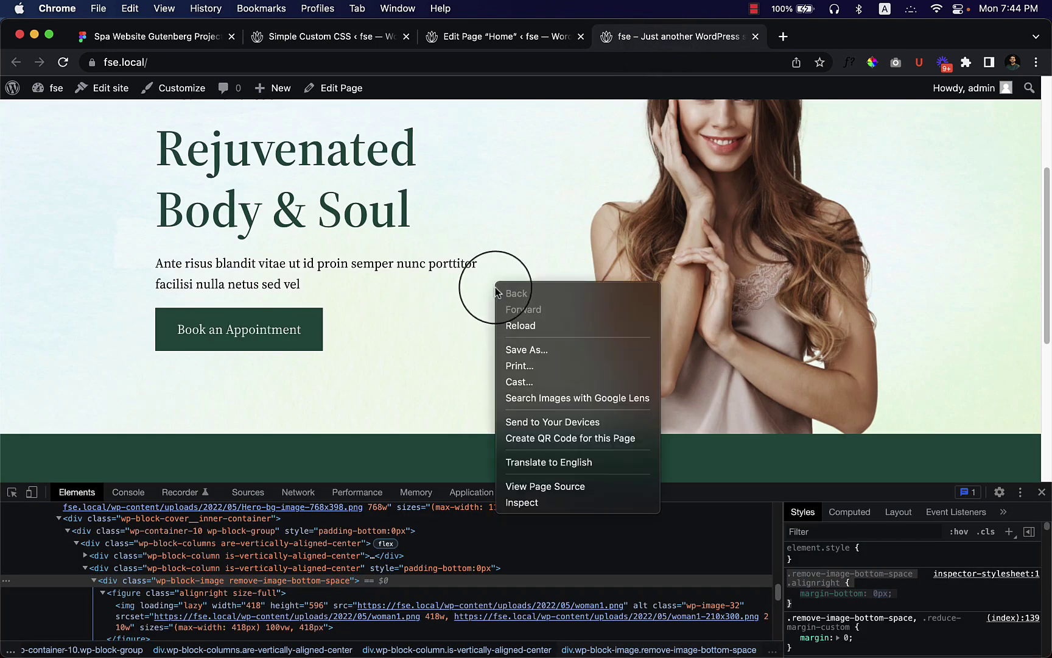
click(520, 325)
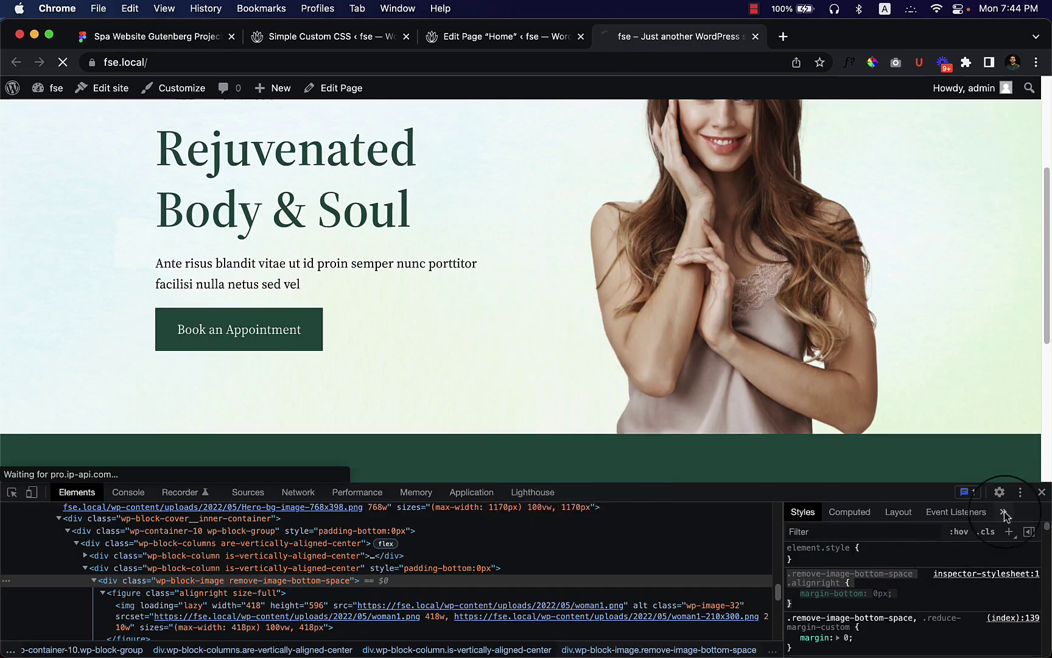
click(1041, 491)
scroll(625, 351, up, 4)
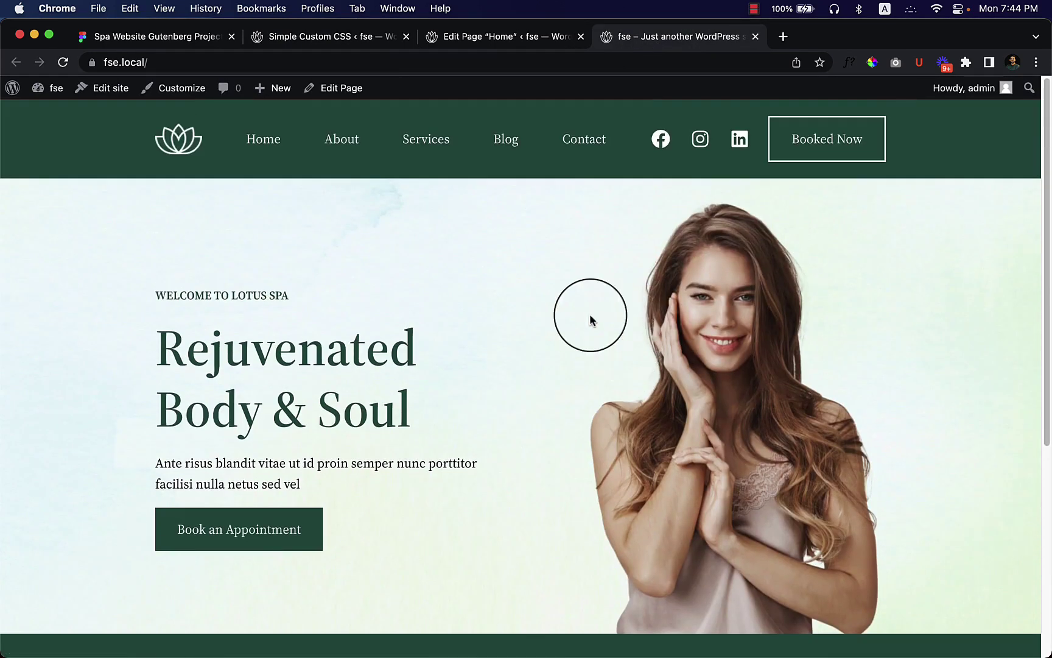
- Examine the text settings of the "EXPERTISE AREAS" label and the Beauty card's description in the Figma design
click(353, 38)
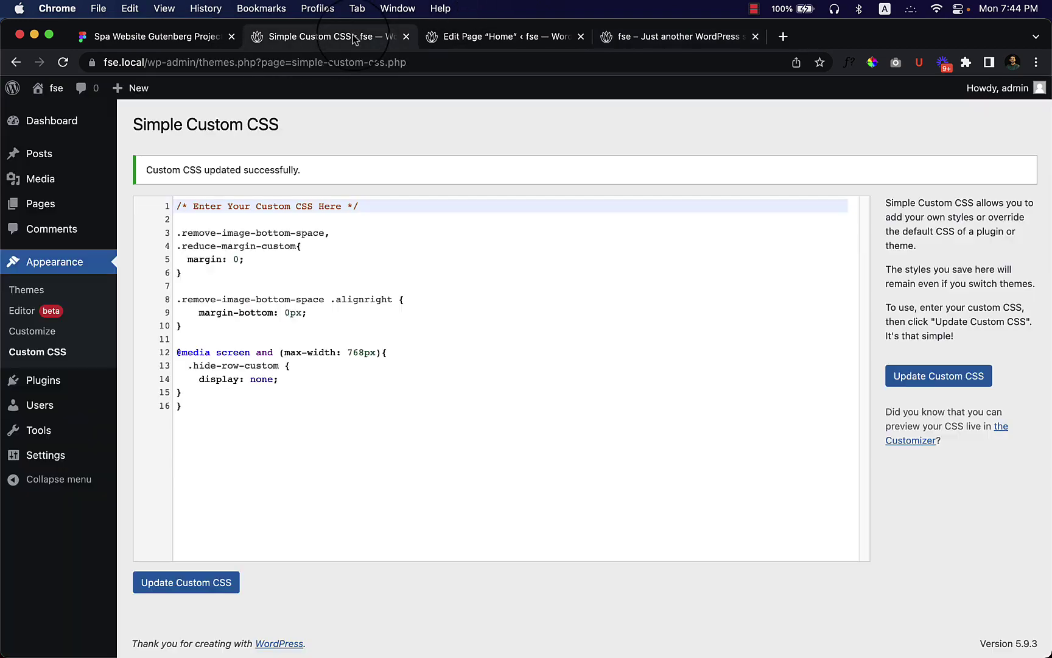
click(187, 46)
scroll(582, 429, down, 5)
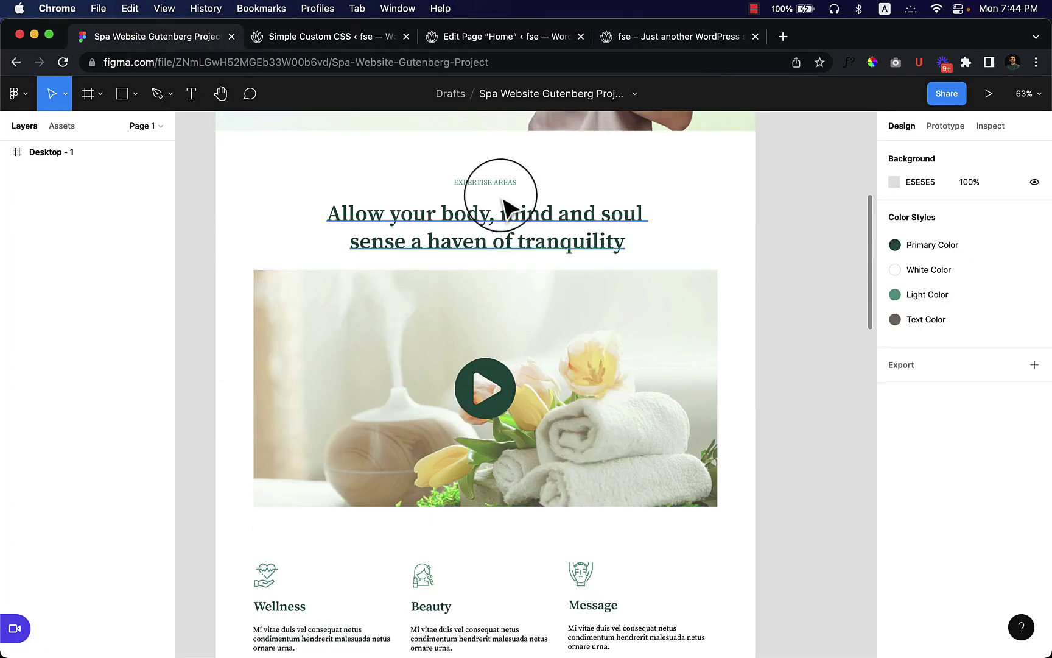
double_click(493, 182)
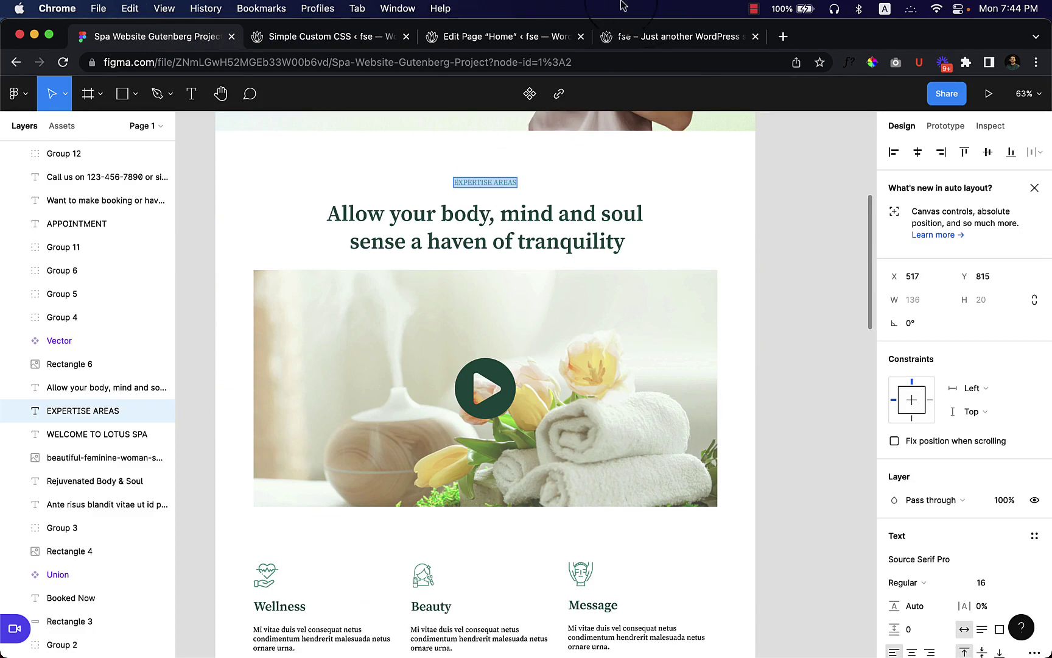
click(536, 38)
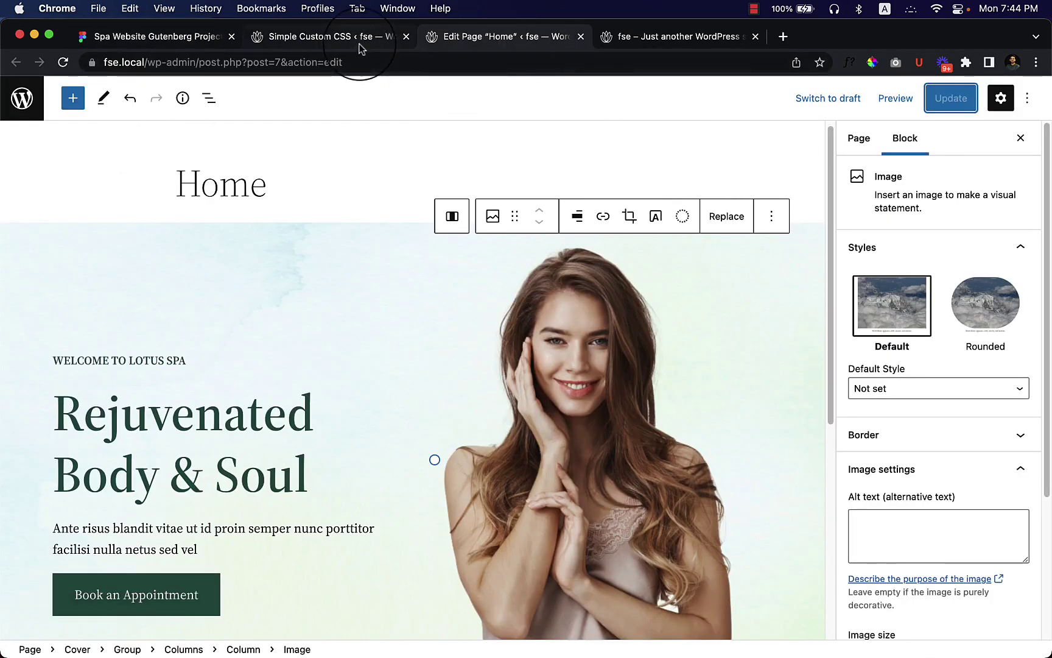
click(195, 37)
scroll(568, 406, down, 5)
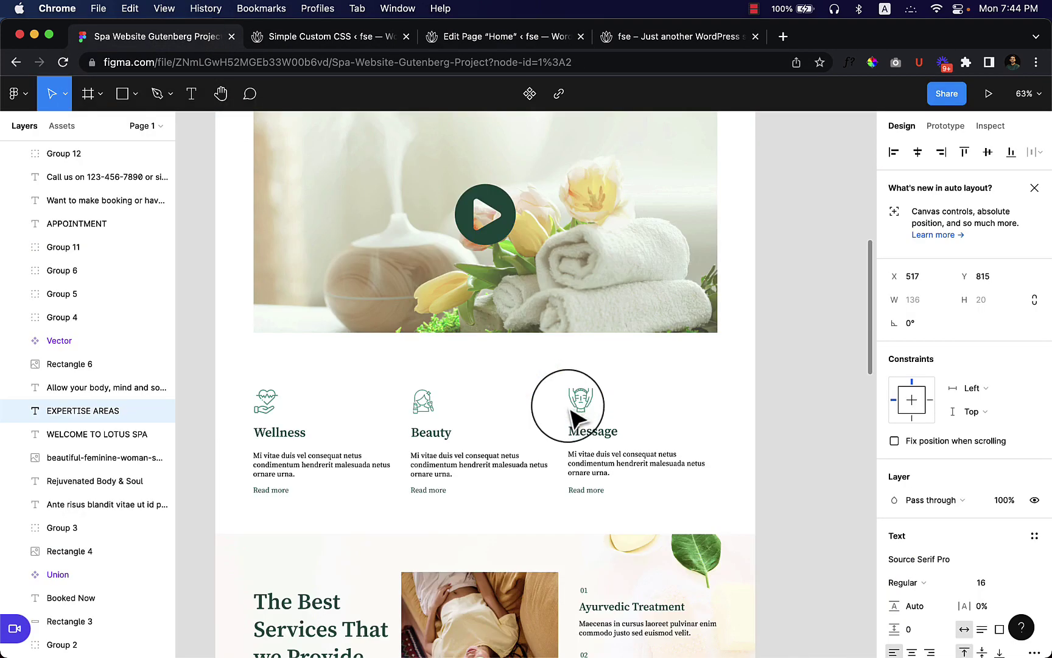
double_click(476, 464)
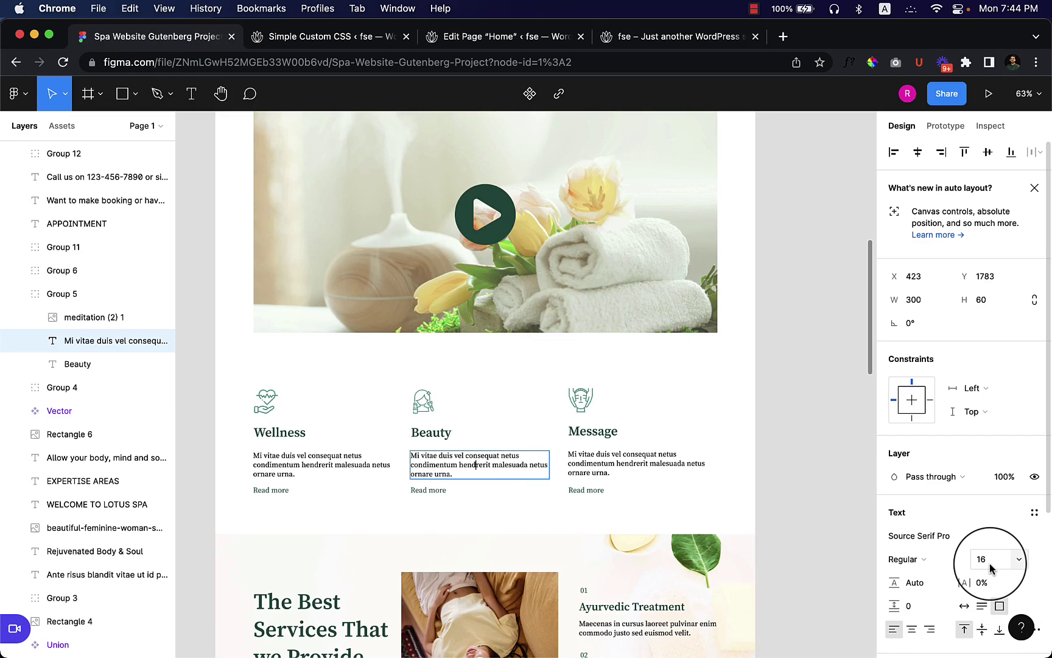
- Set the global typography size for Text to 16 px in the WordPress site editor's styles
click(329, 37)
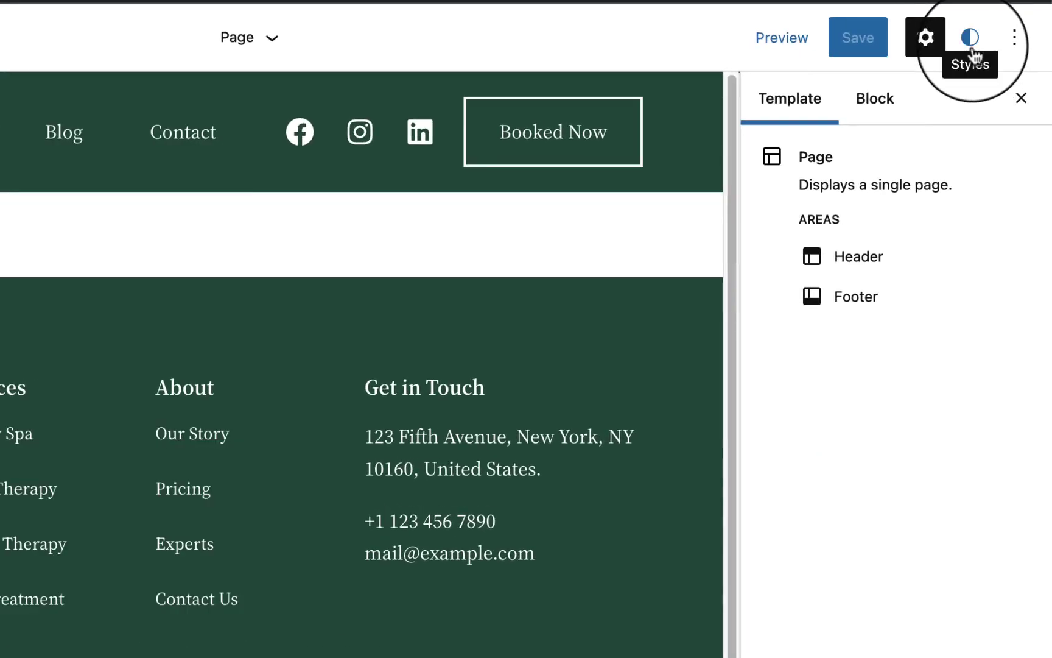
click(973, 53)
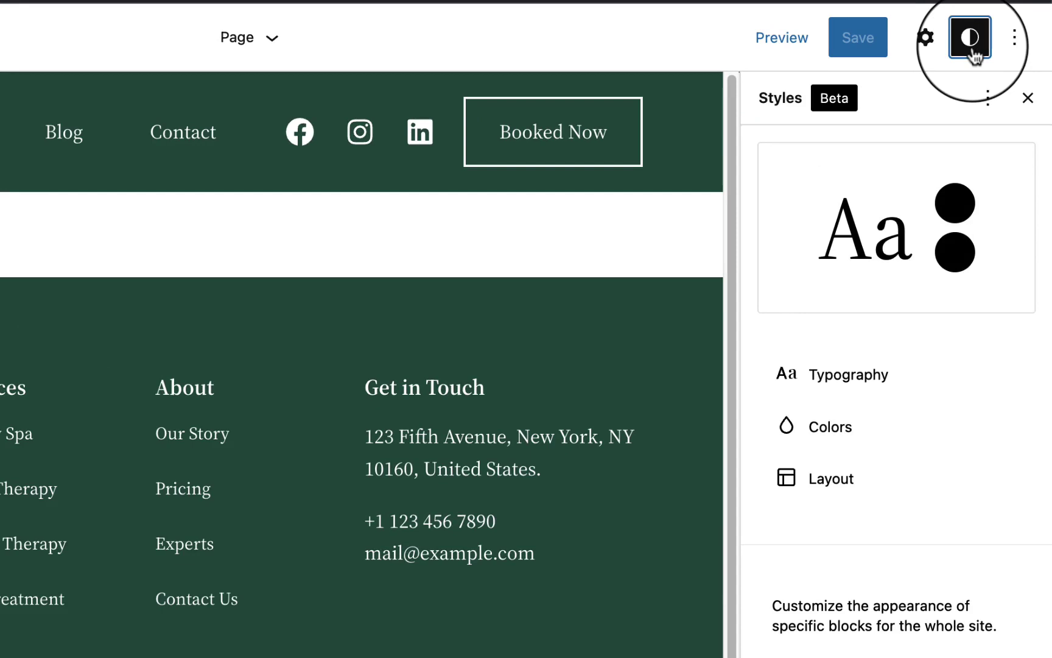
click(853, 375)
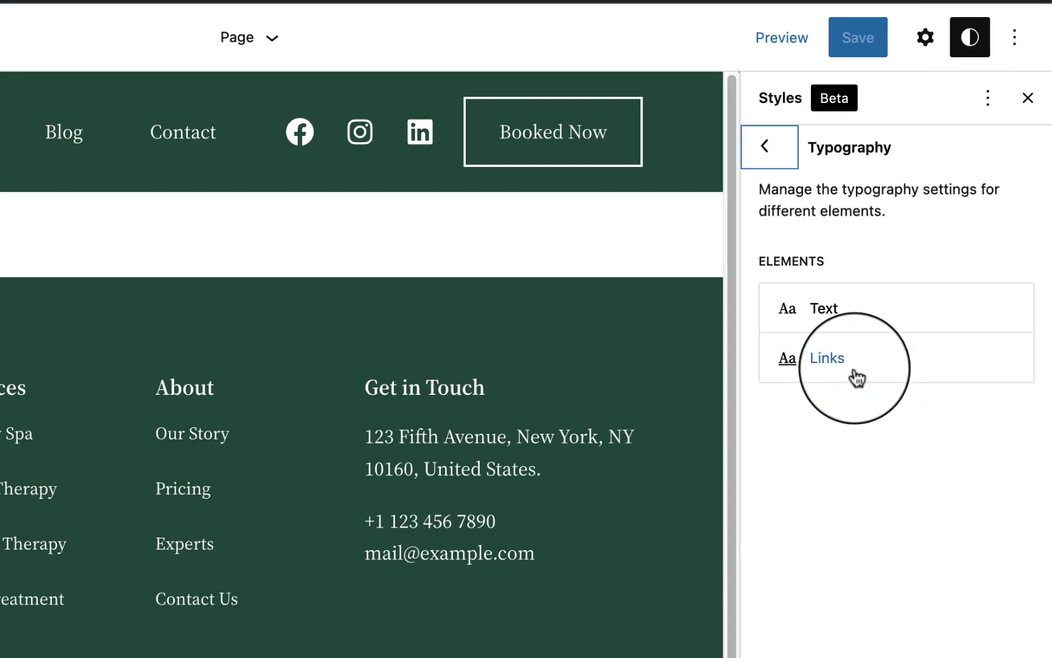
click(831, 305)
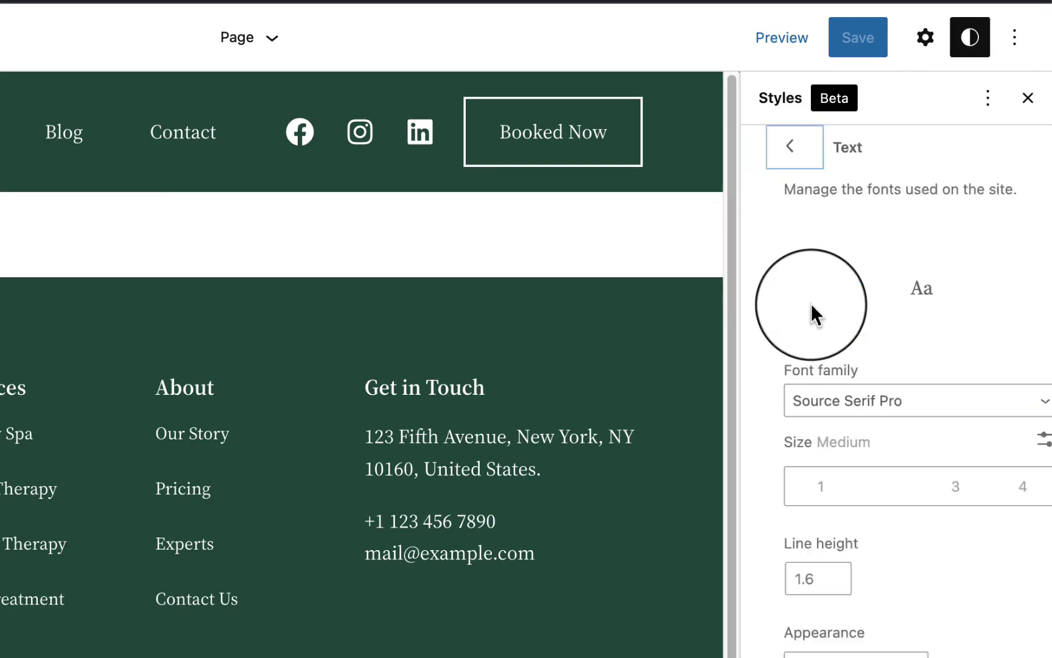
click(1022, 447)
double_click(806, 486)
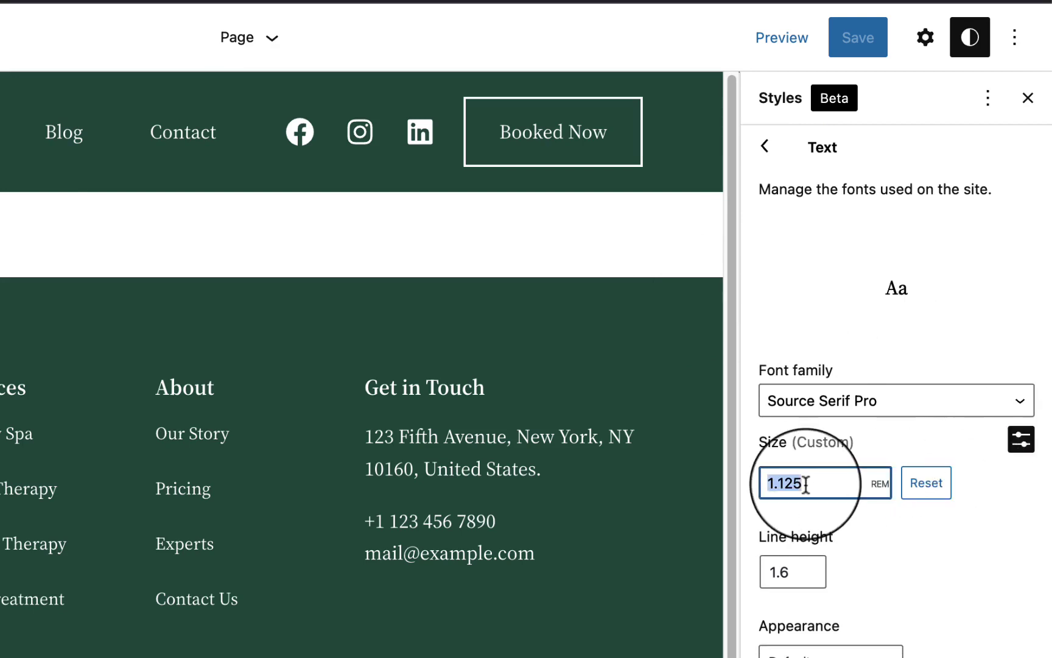
click(877, 484)
click(881, 377)
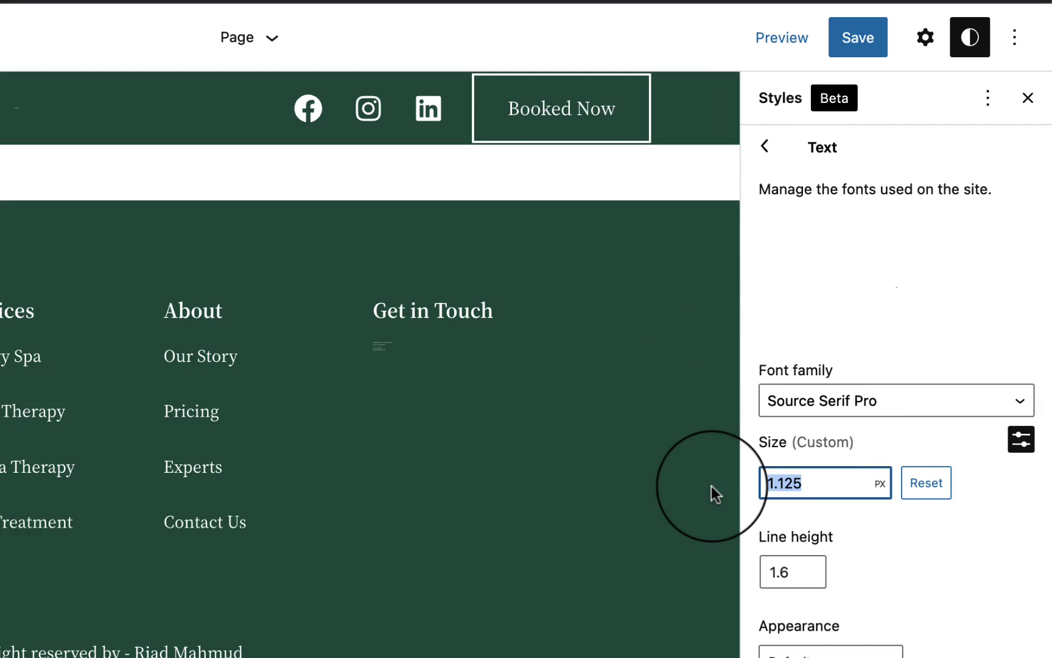
text(16)
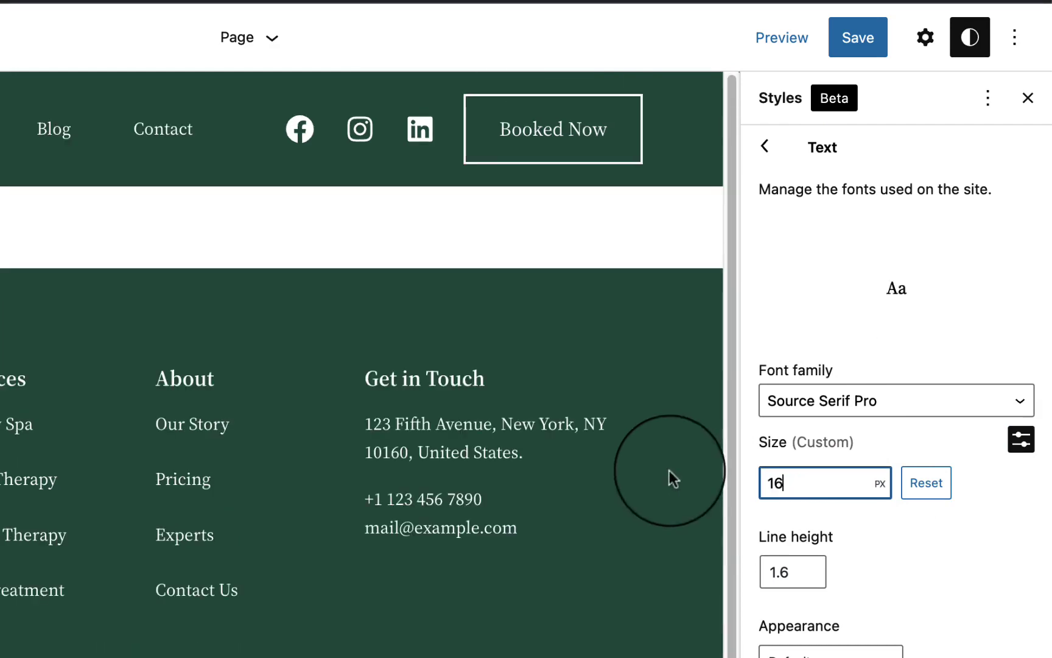
click(978, 520)
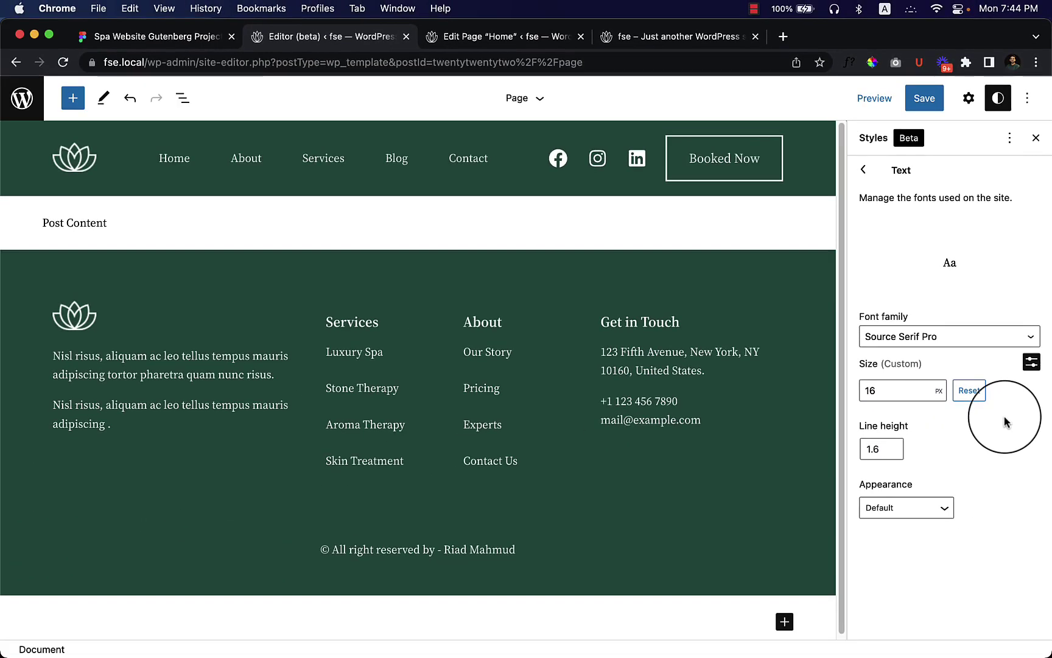
- Set the global typography size for Links to 16 px and save the custom styles
click(869, 173)
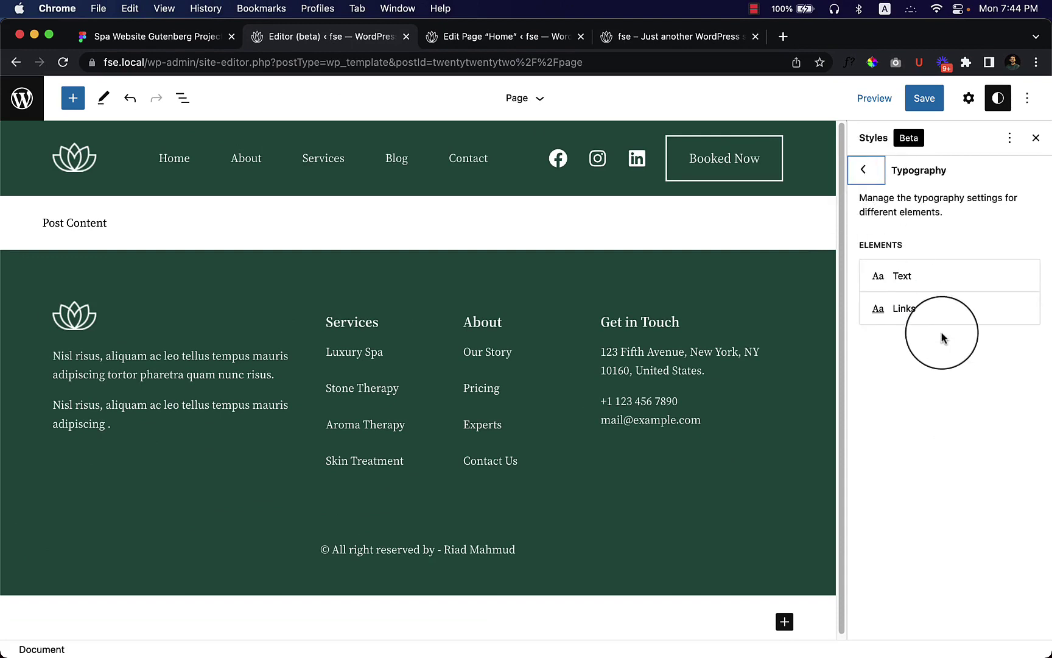
click(914, 318)
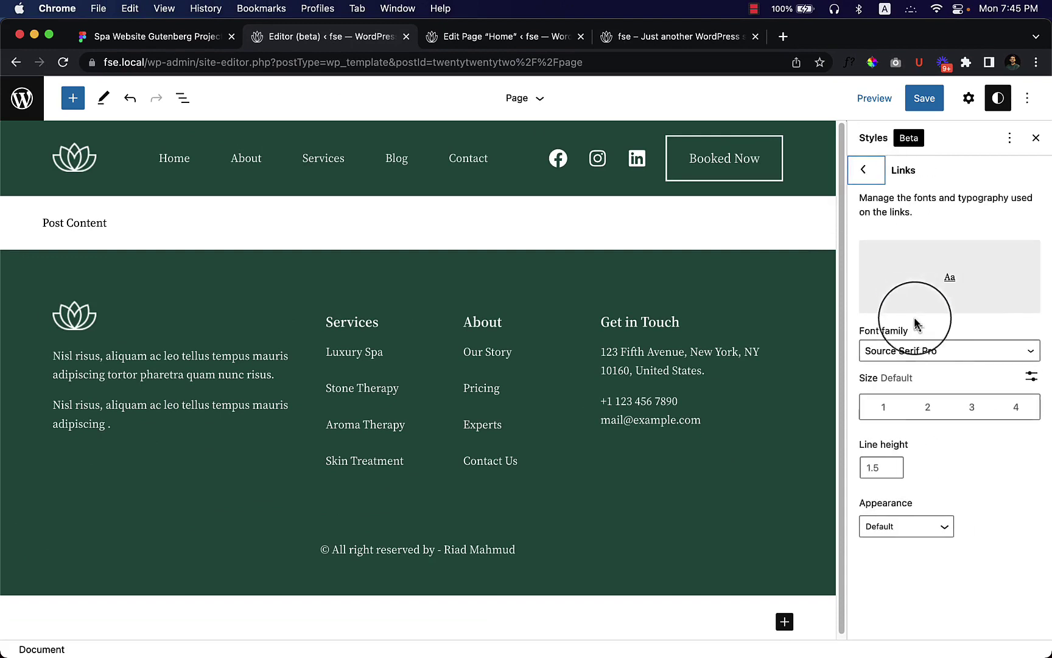
click(1031, 377)
click(869, 406)
text(16)
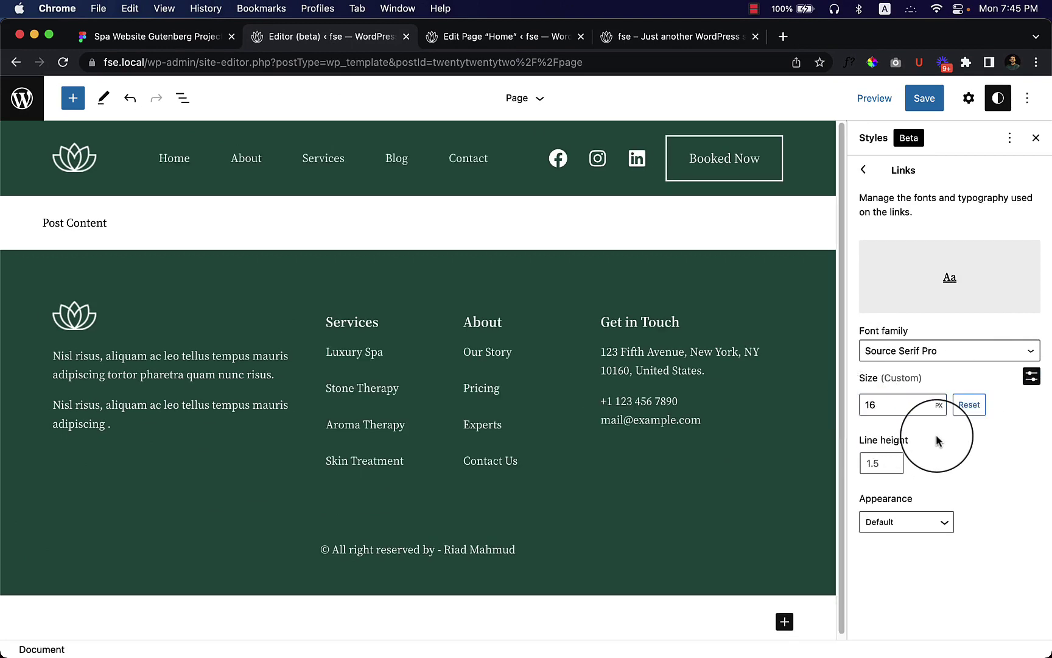
click(924, 99)
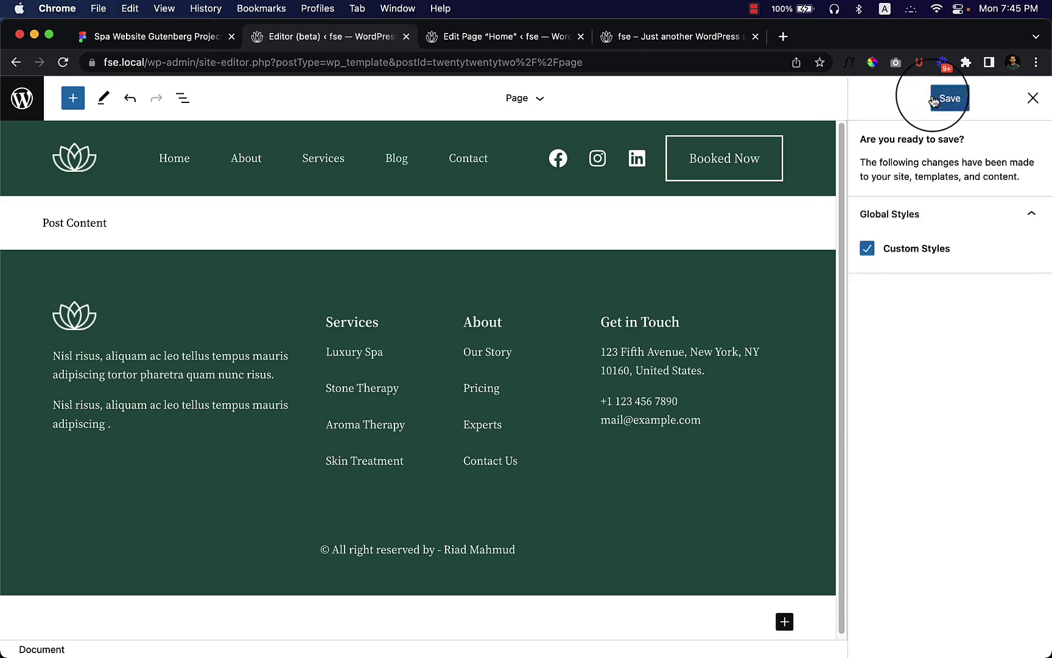
click(943, 106)
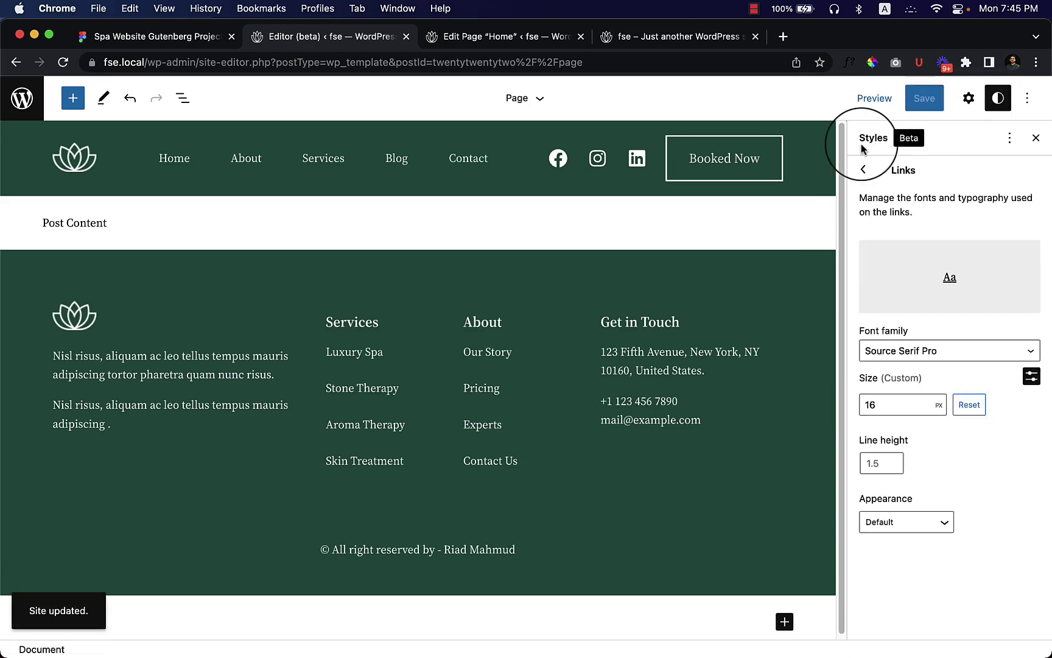
- Leave the site editor for the dashboard and return to editing the Home page
click(23, 101)
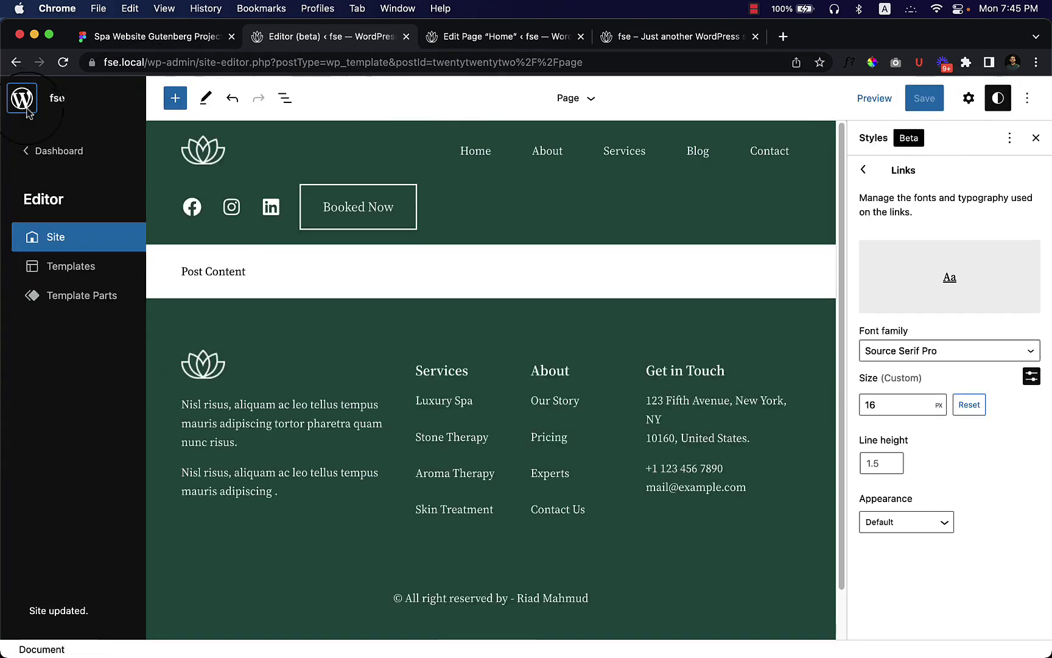
click(65, 153)
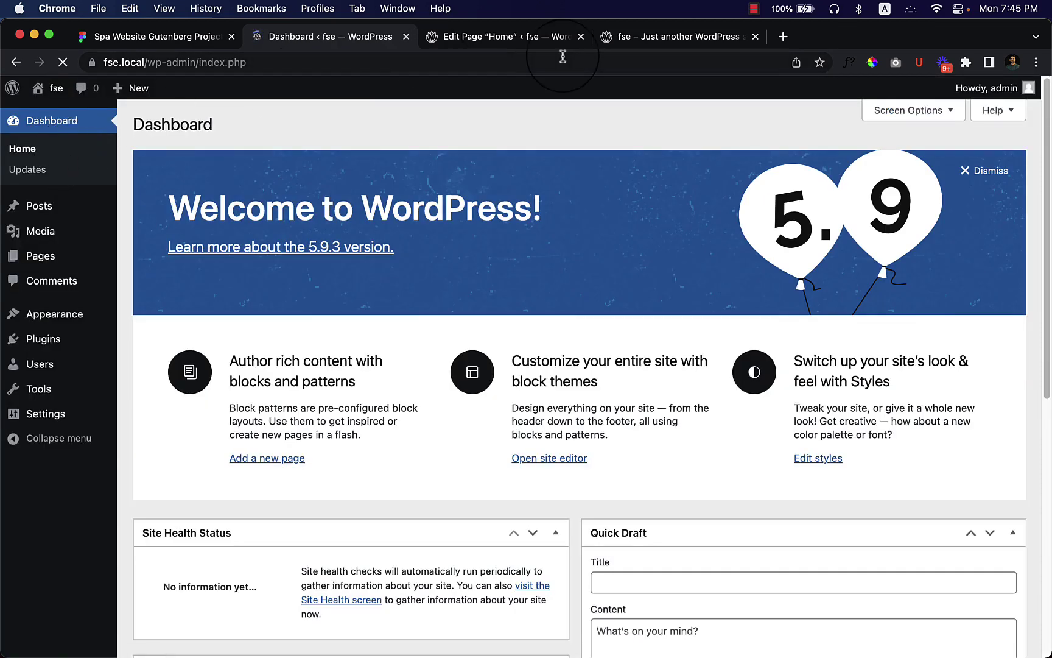
click(511, 37)
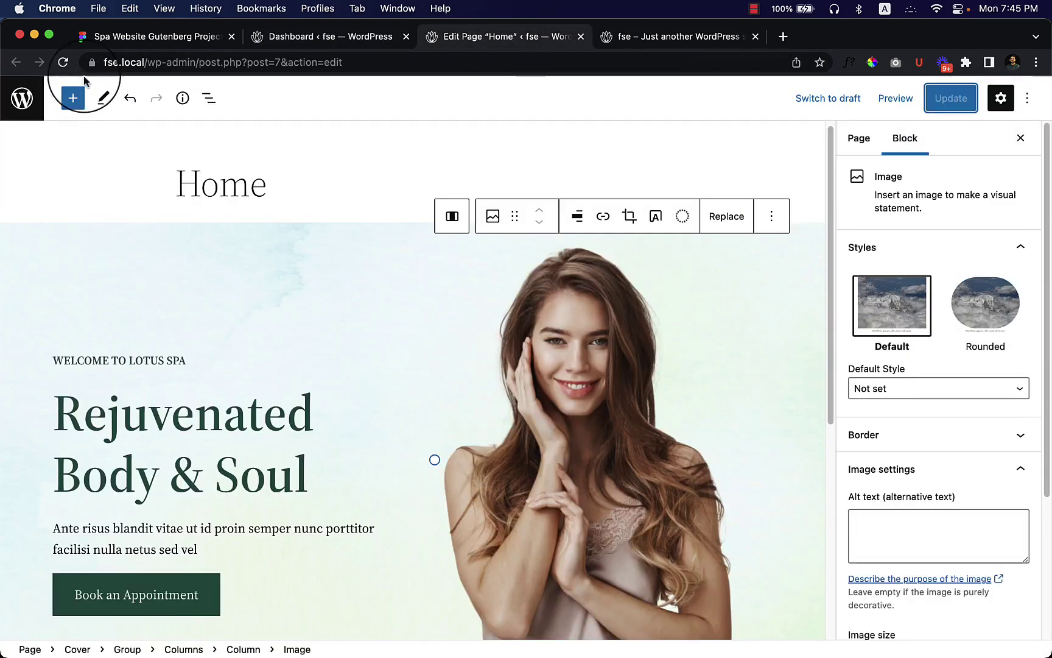
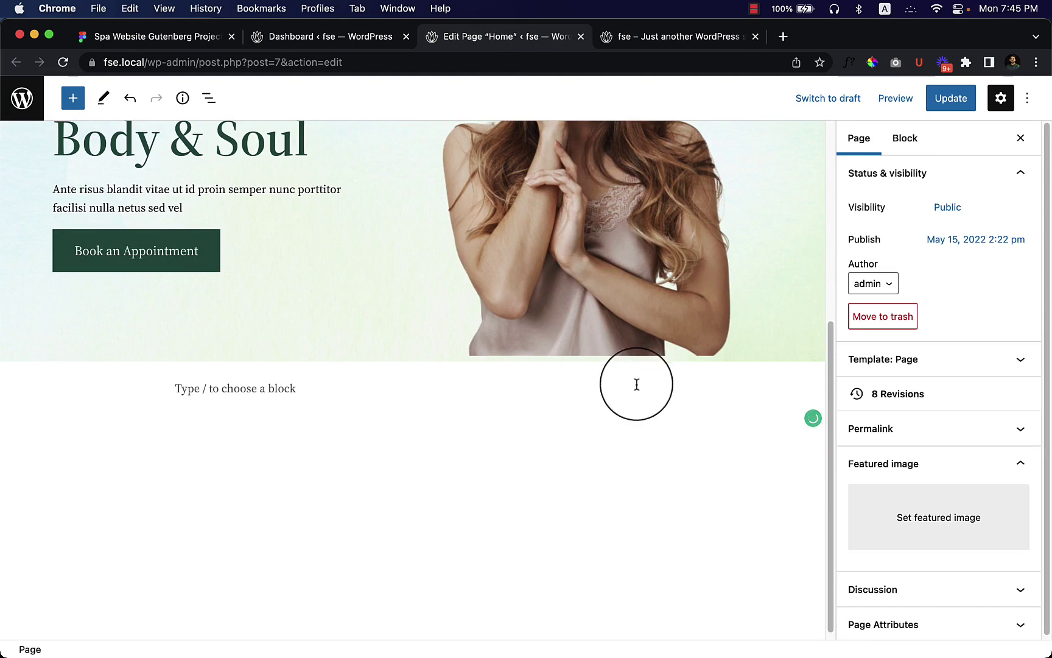
- Add a paragraph reading "EXPERTISE AREAS" below the hero cover on the Home page, using the label from the Figma design
click(469, 383)
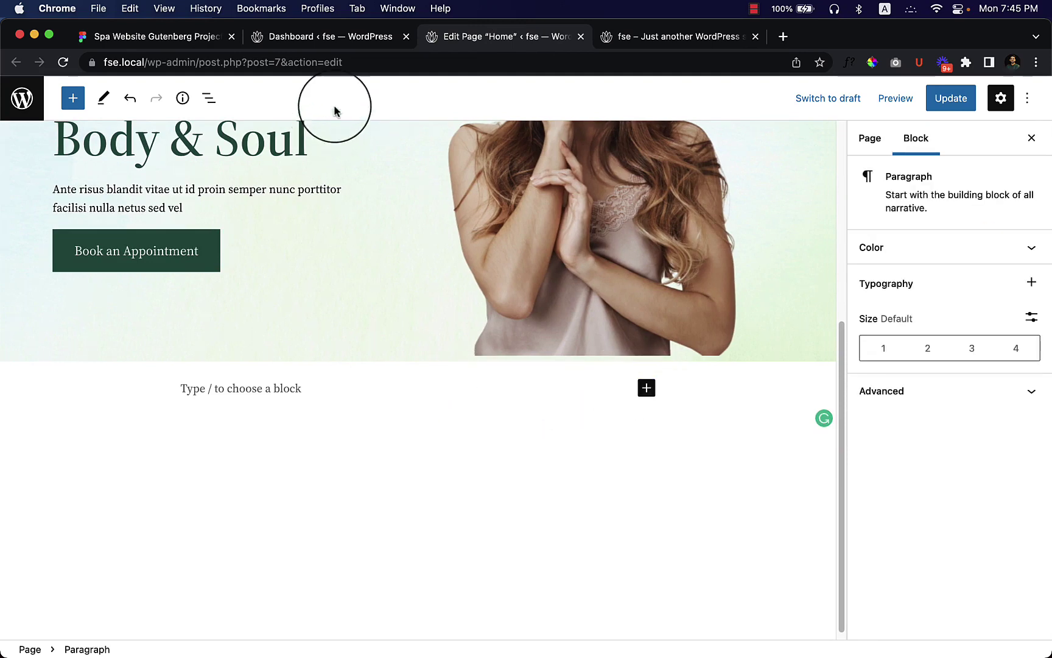
click(356, 37)
click(189, 37)
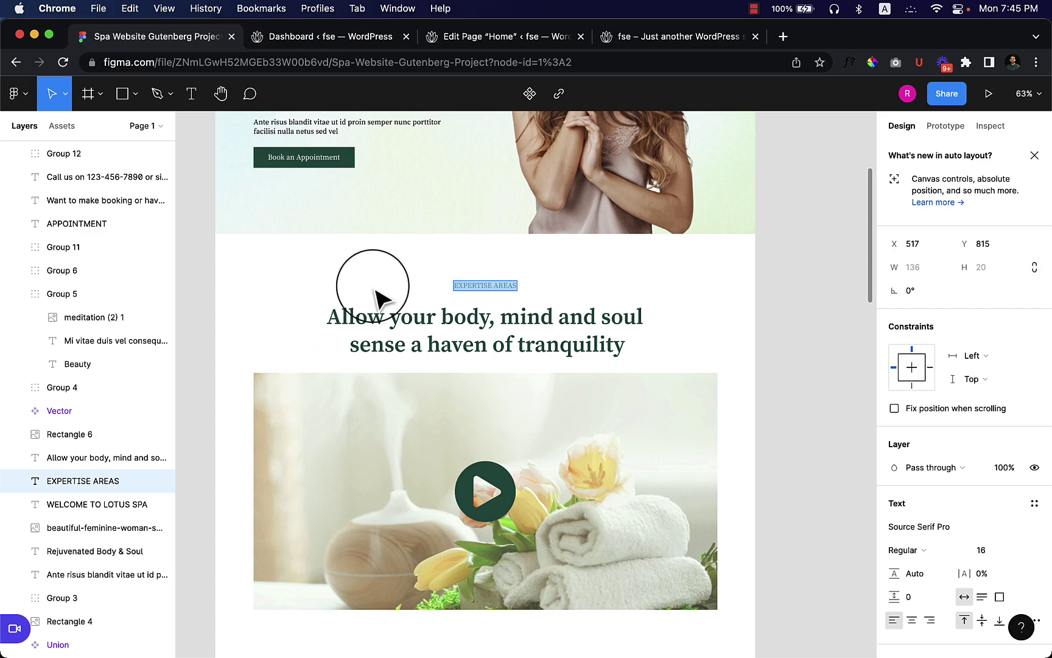
scroll(487, 225, up, 5)
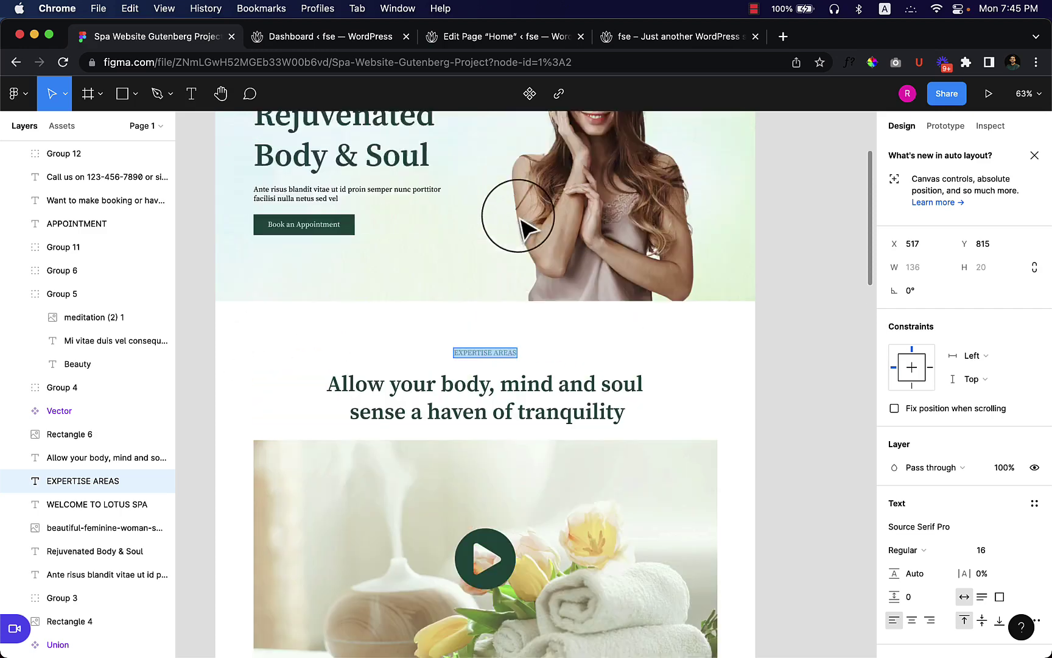
click(478, 41)
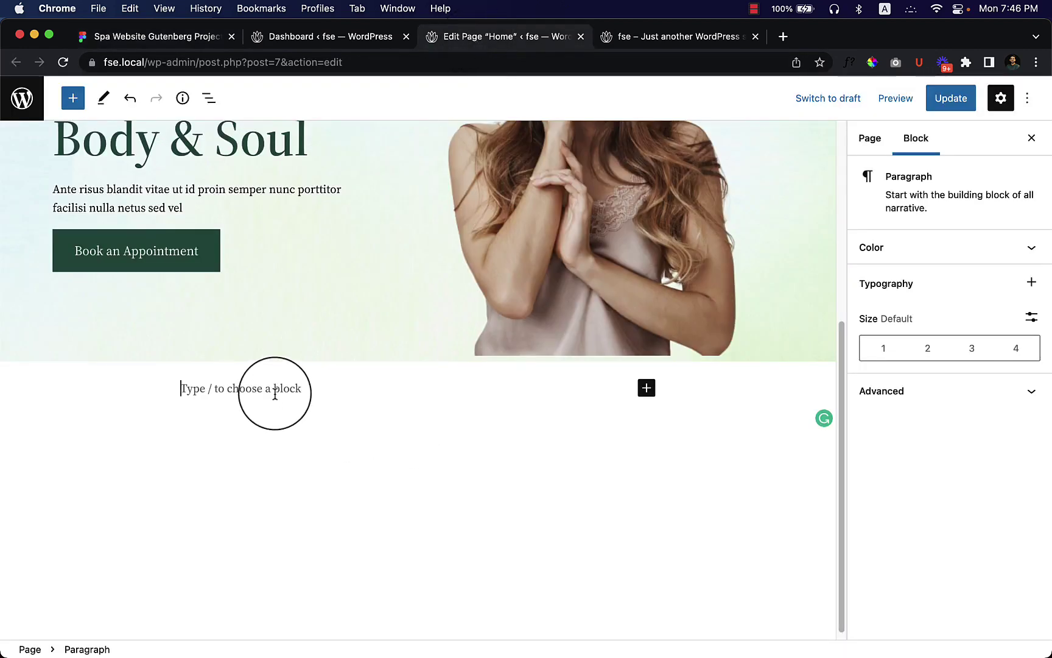
click(159, 37)
scroll(487, 438, down, 3)
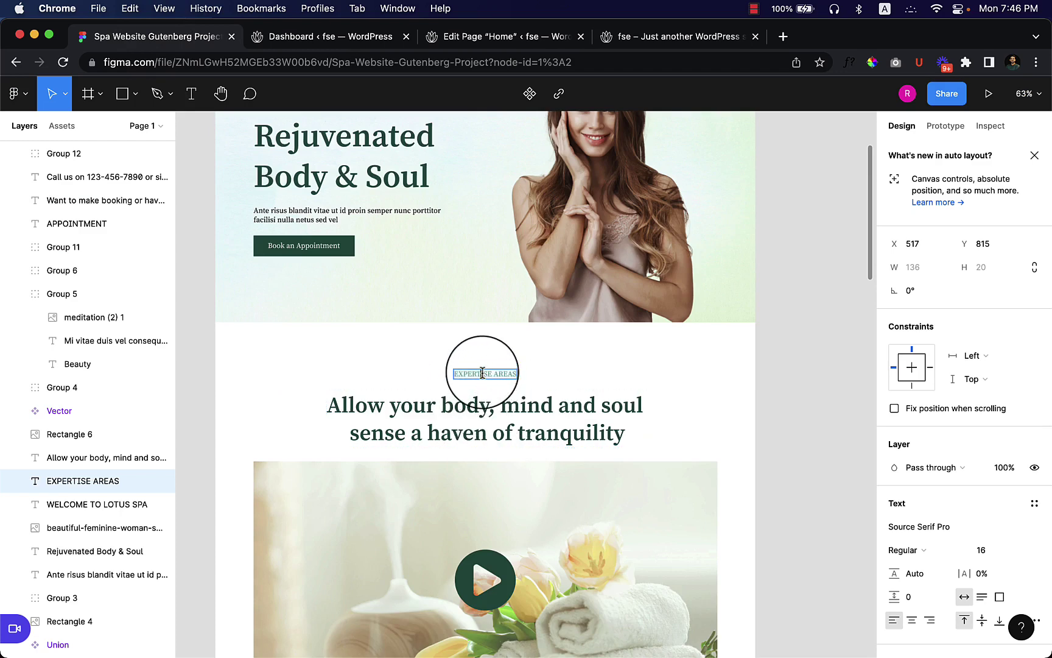
click(478, 36)
text(EXPERTISE AREAS)
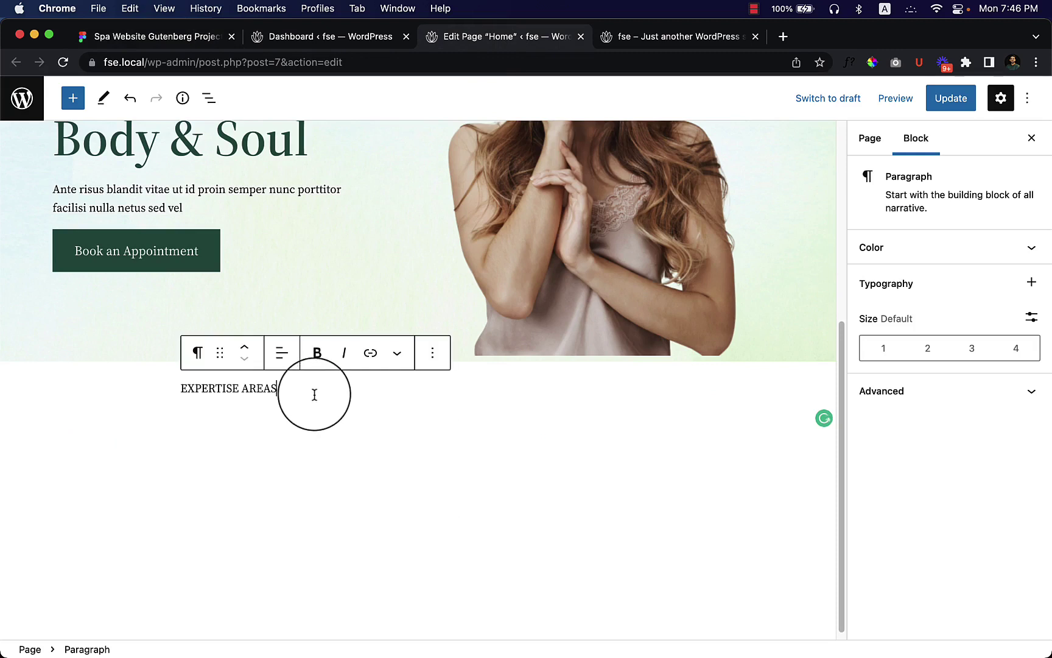
- Set the "EXPERTISE AREAS" paragraph's text color to the theme's dark green and center its text
click(922, 253)
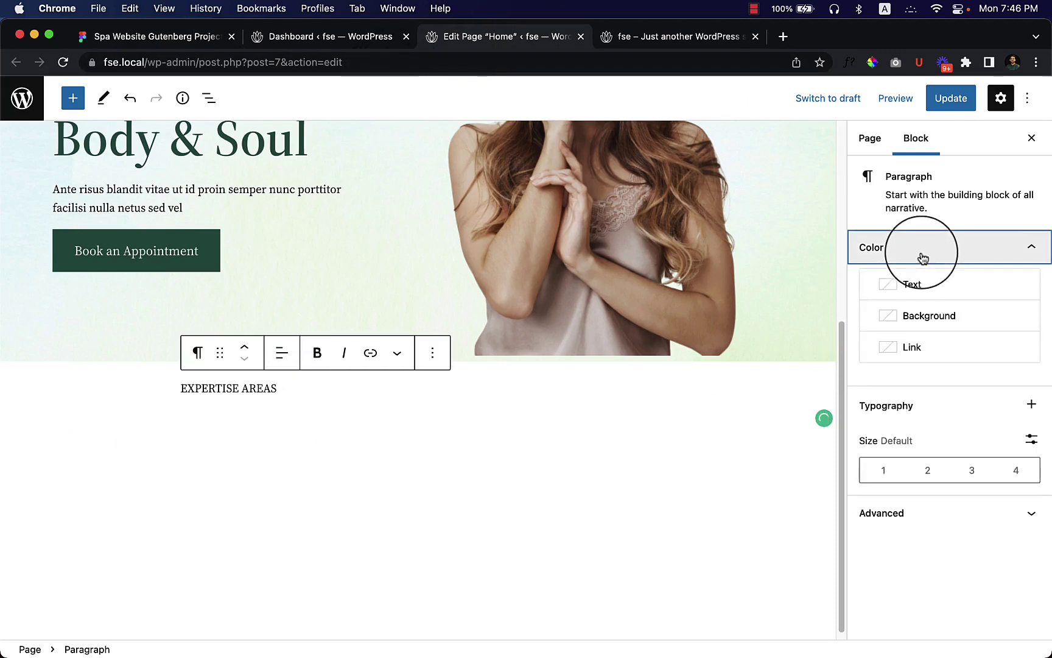
click(911, 290)
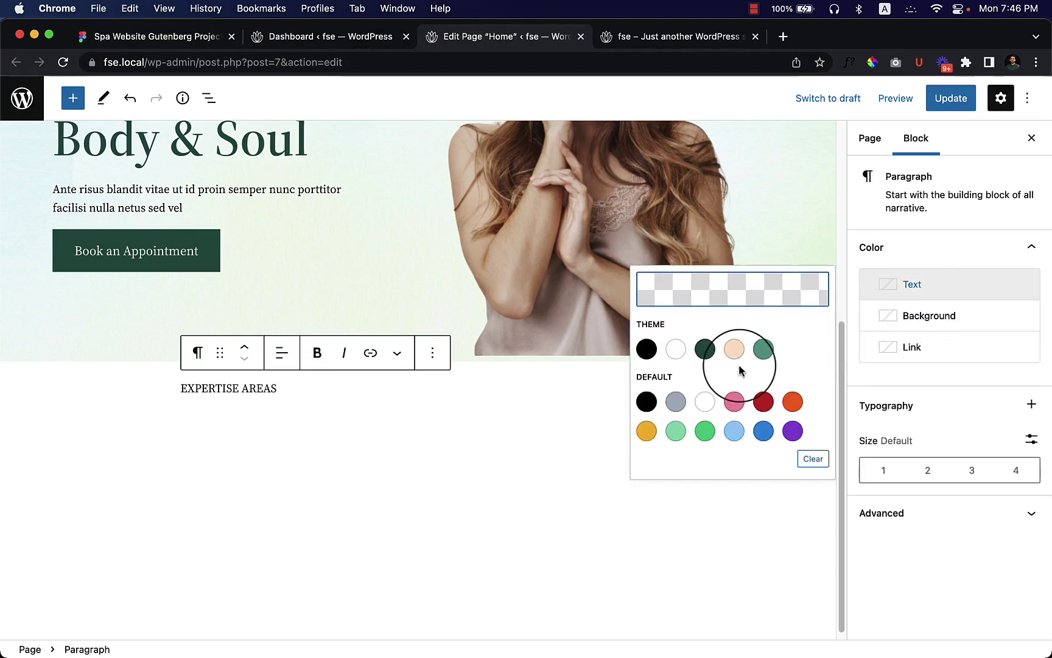
click(706, 350)
click(313, 394)
click(281, 353)
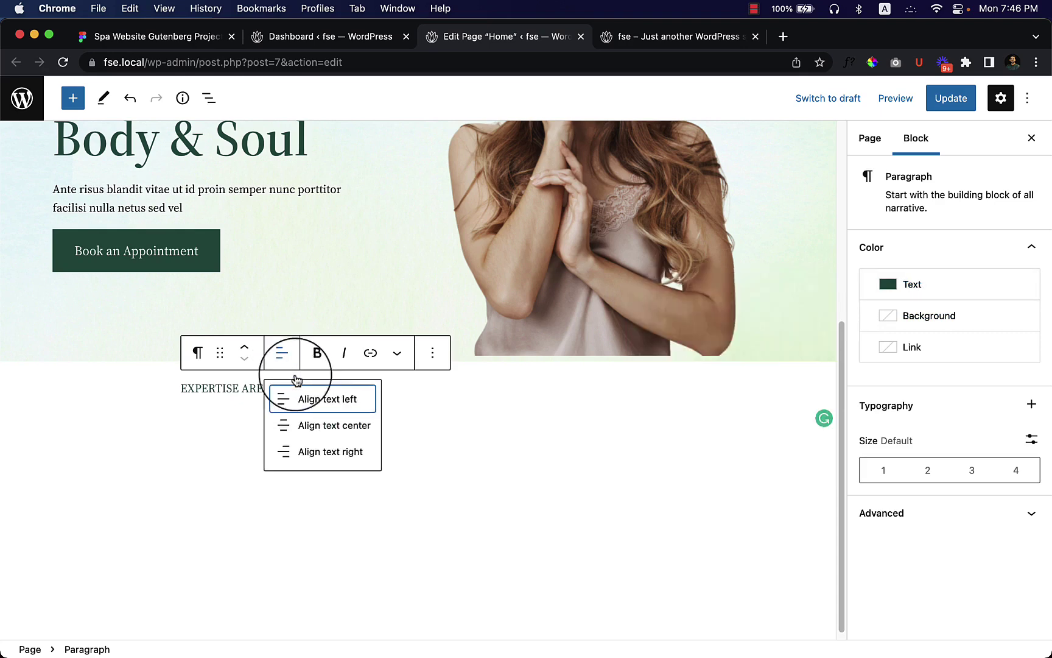
click(341, 429)
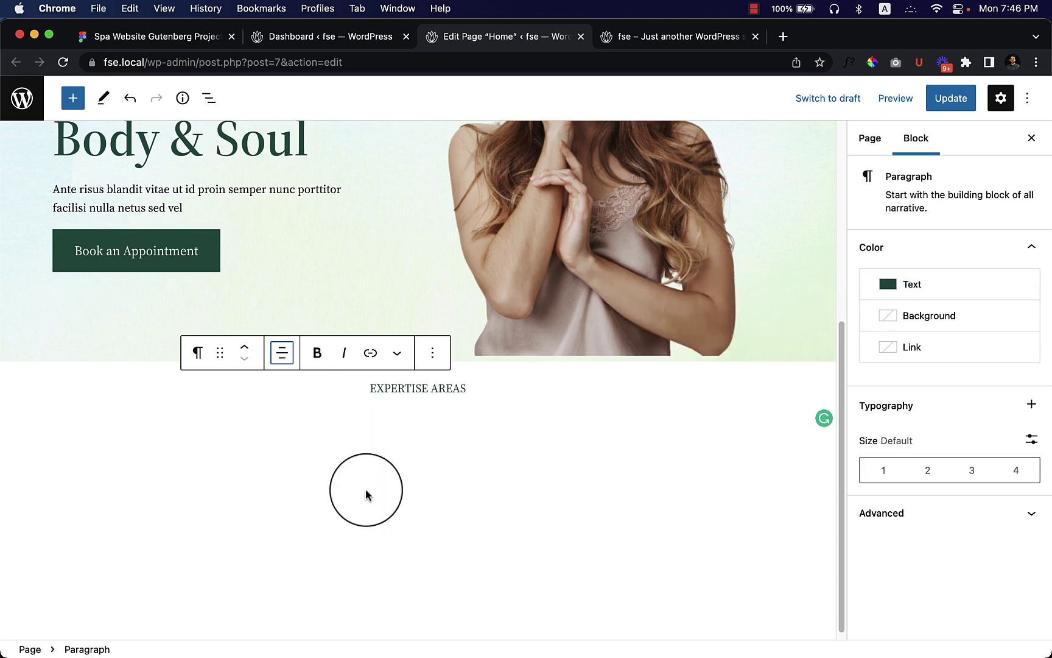
- Copy the heading "Allow your body, mind and soul sense a haven of tranquility" from Figma into a new block below the label in WordPress
click(194, 38)
click(387, 414)
double_click(388, 414)
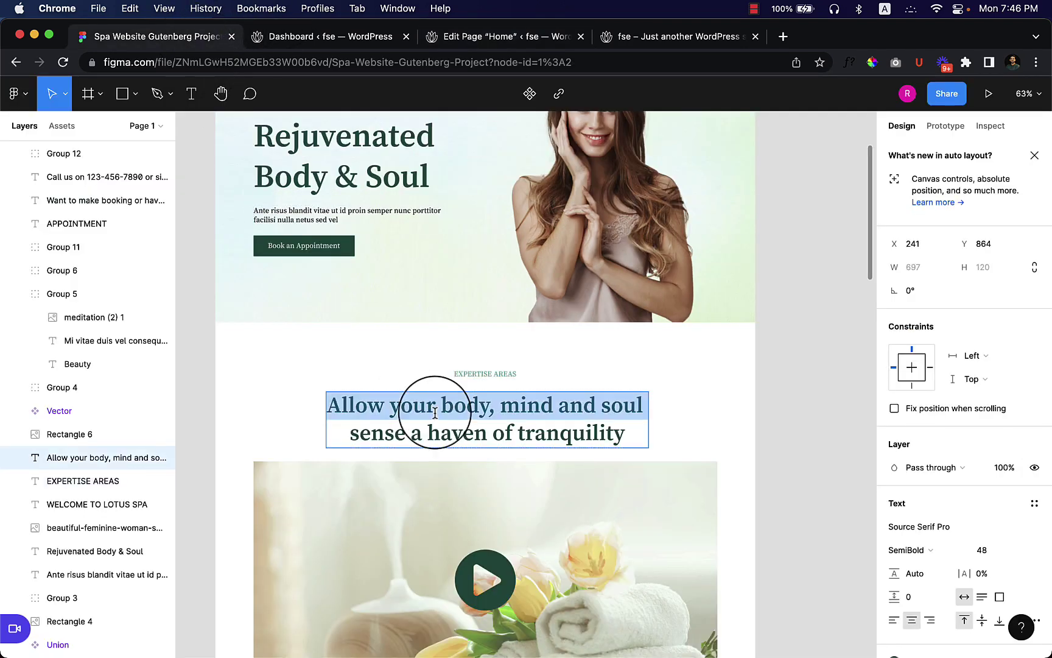
click(388, 414)
drag(327, 400, 626, 444)
key(cmd+c)
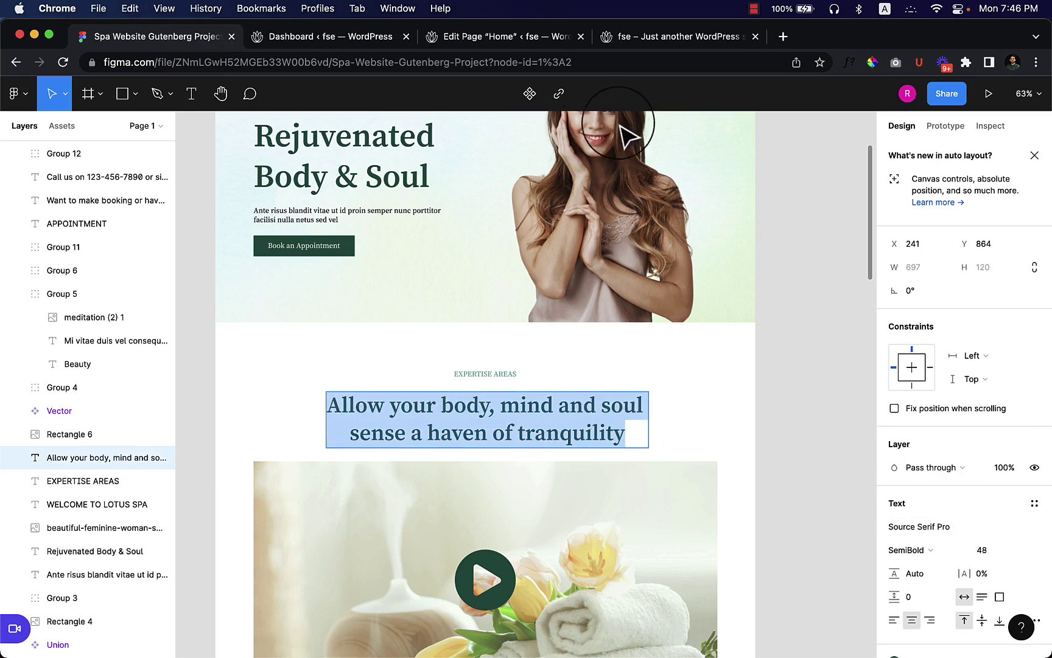
click(494, 50)
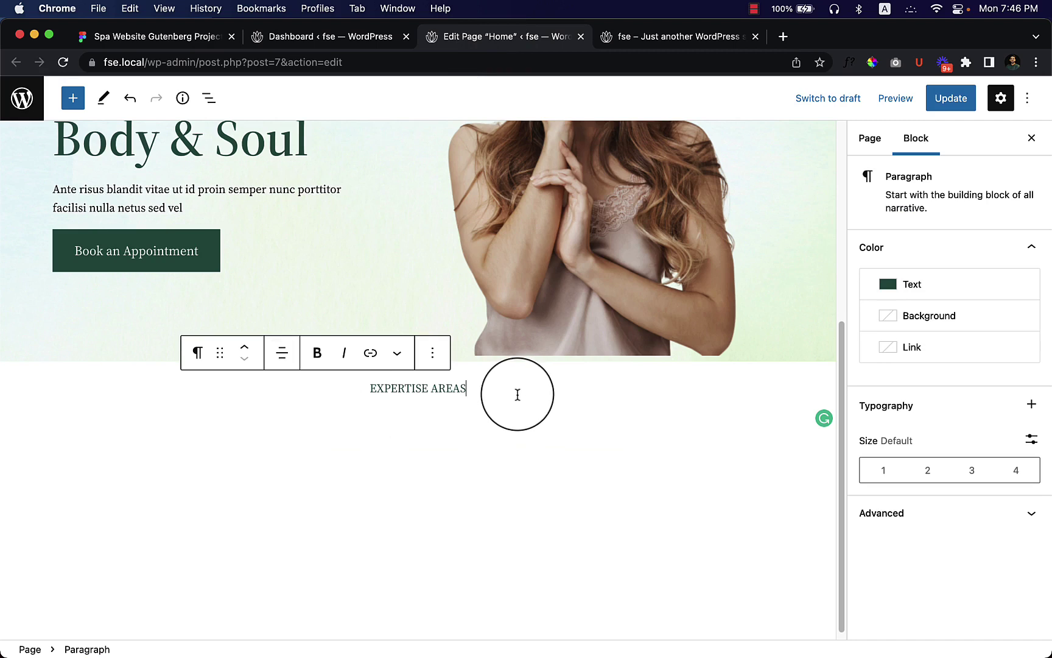
scroll(517, 394, down, 1)
key(cmd+v)
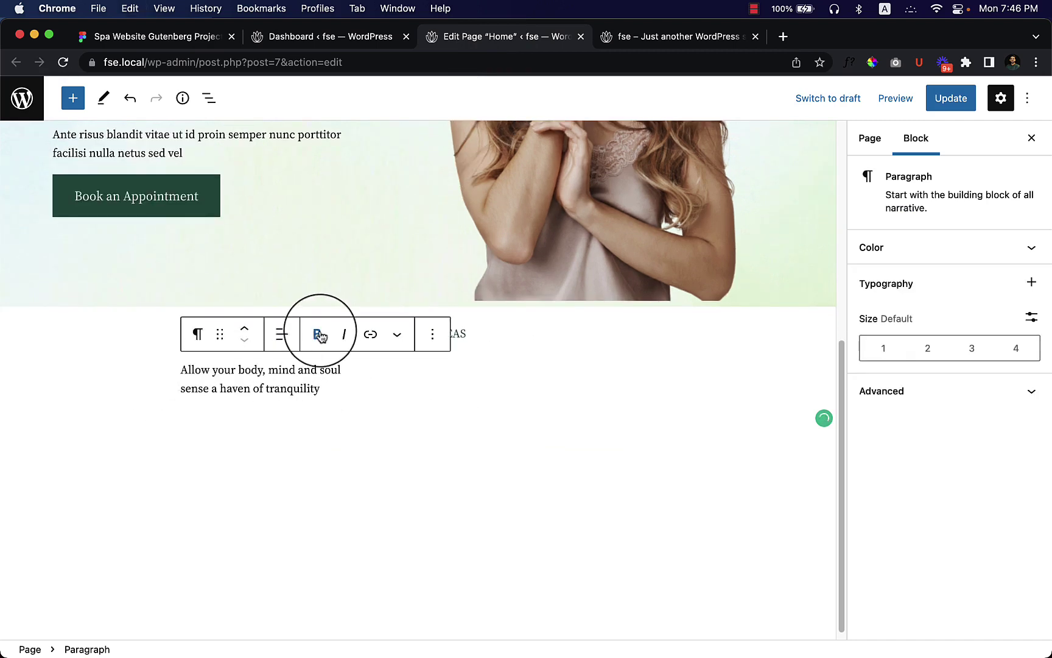
- Transform the pasted "Allow your body" paragraph into a heading and remove the line break before "sense"
click(281, 334)
click(322, 406)
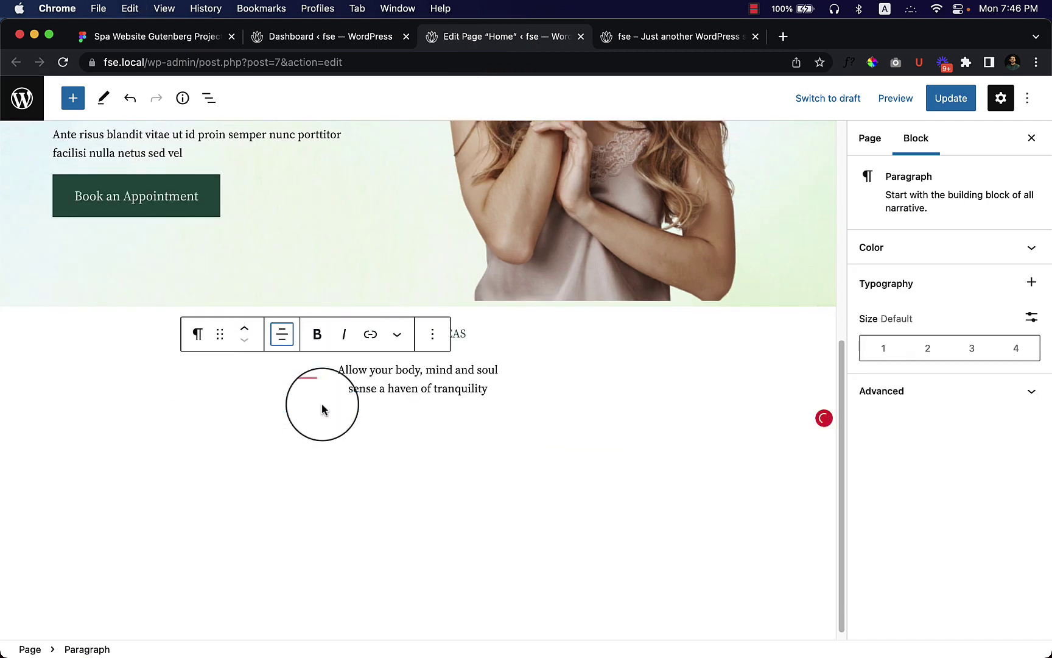
click(197, 334)
click(231, 430)
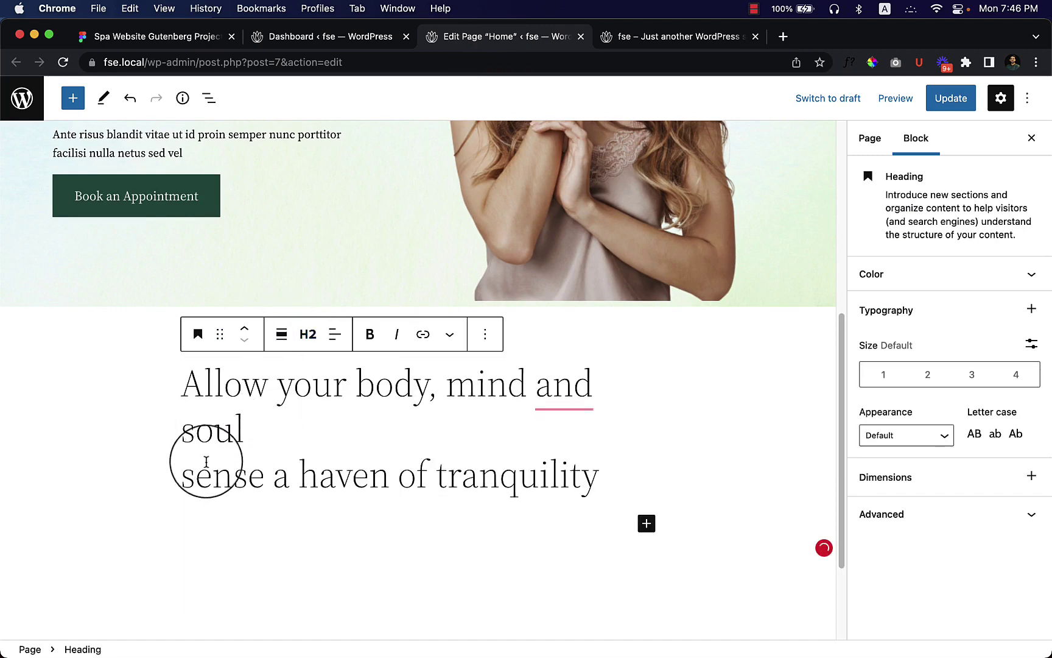
key(BackSpace)
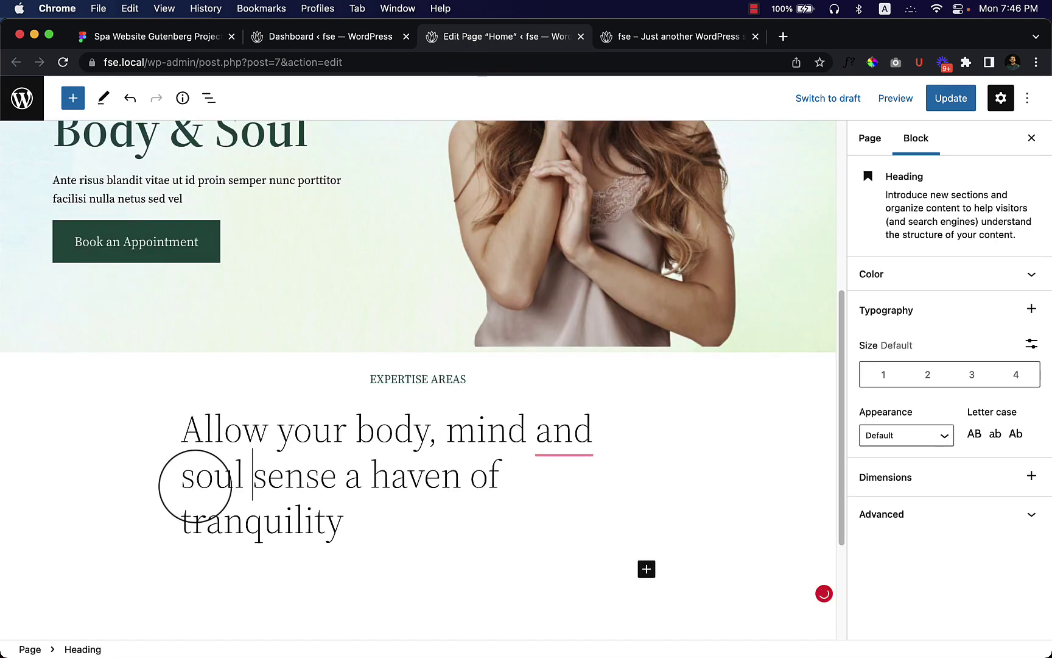
- Format the "Allow your body" heading with a custom 48 px size, centered text and Semi Bold appearance
click(1034, 344)
click(894, 374)
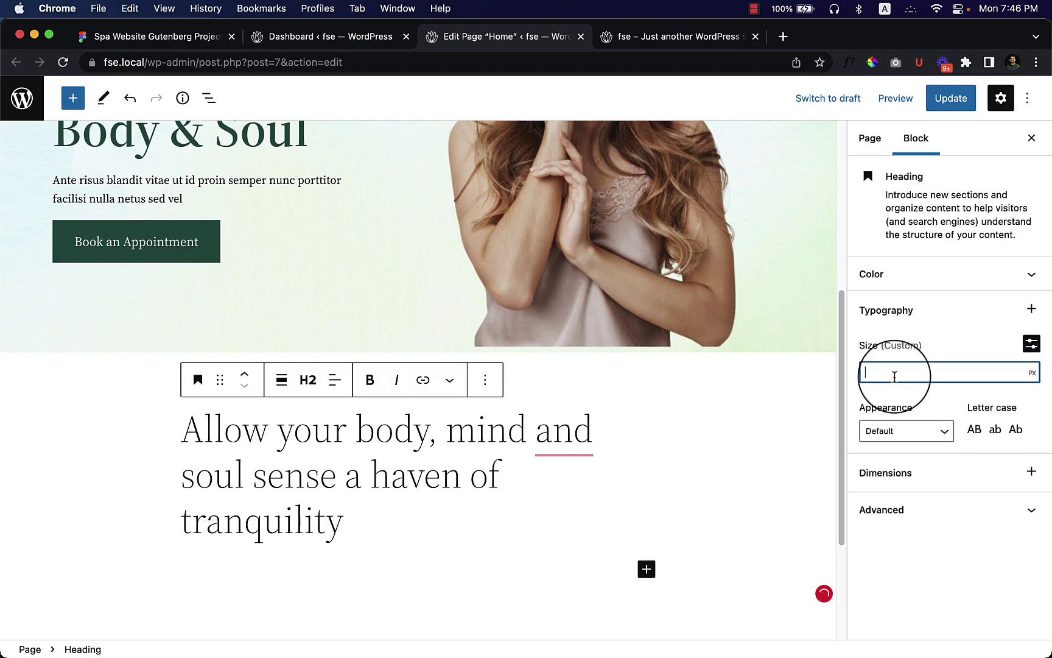
text(48)
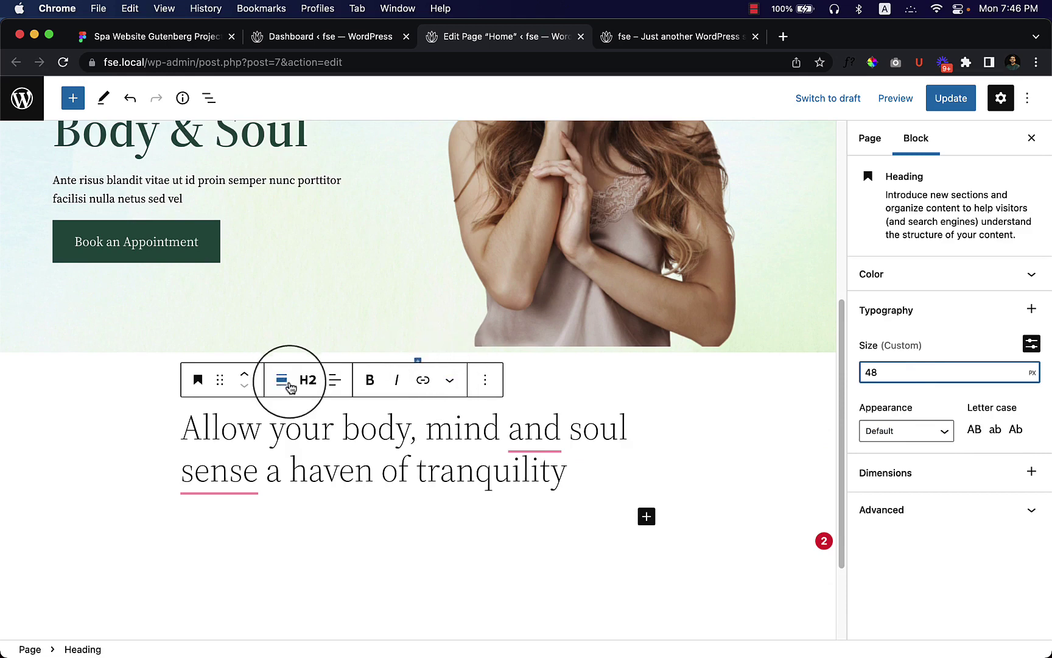
click(334, 380)
click(381, 450)
click(905, 431)
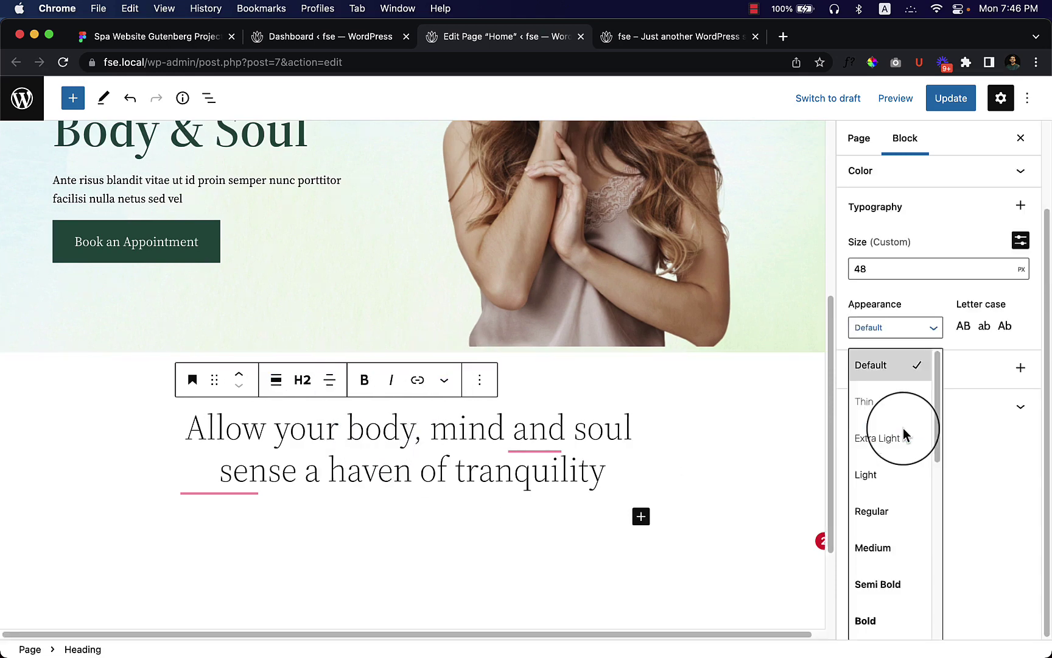
click(911, 583)
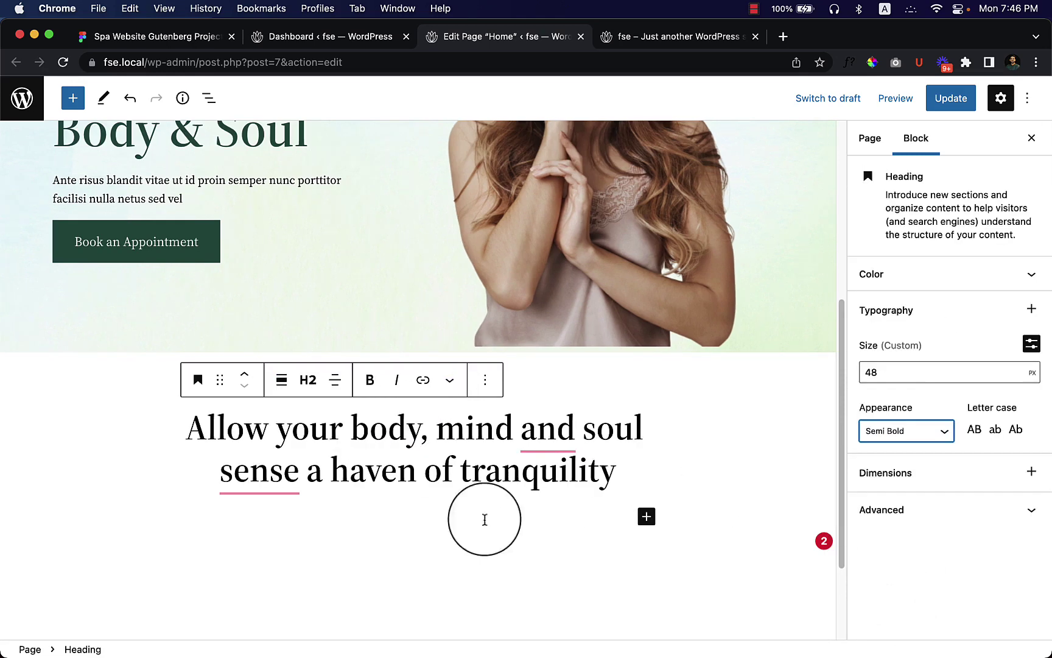
- Set the "Allow your body" heading's text color to the theme's dark green
click(472, 518)
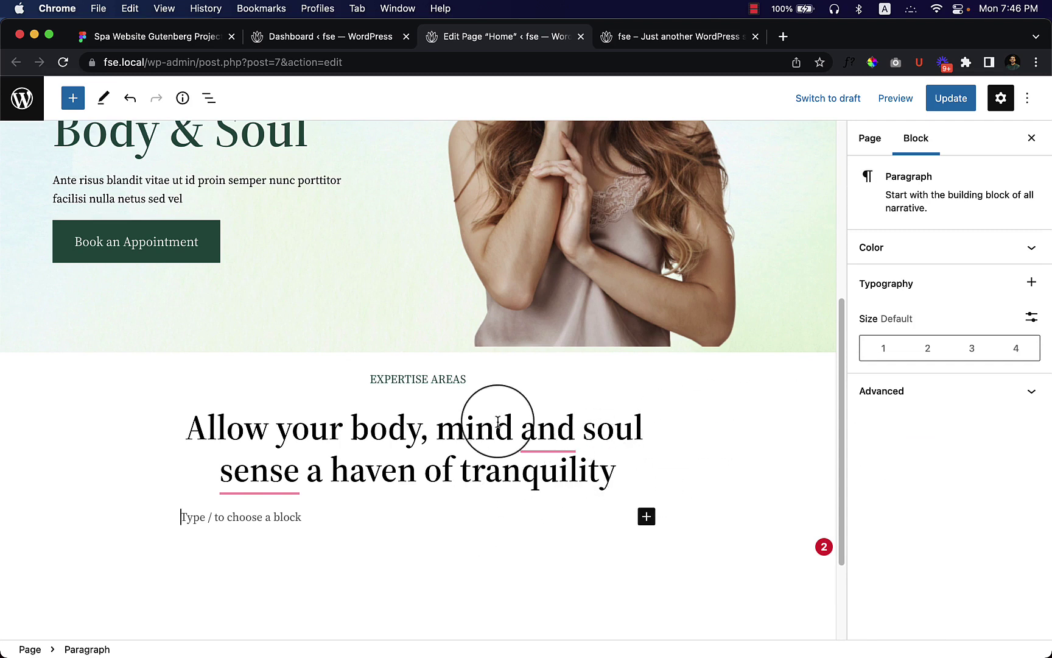
click(457, 426)
click(1029, 272)
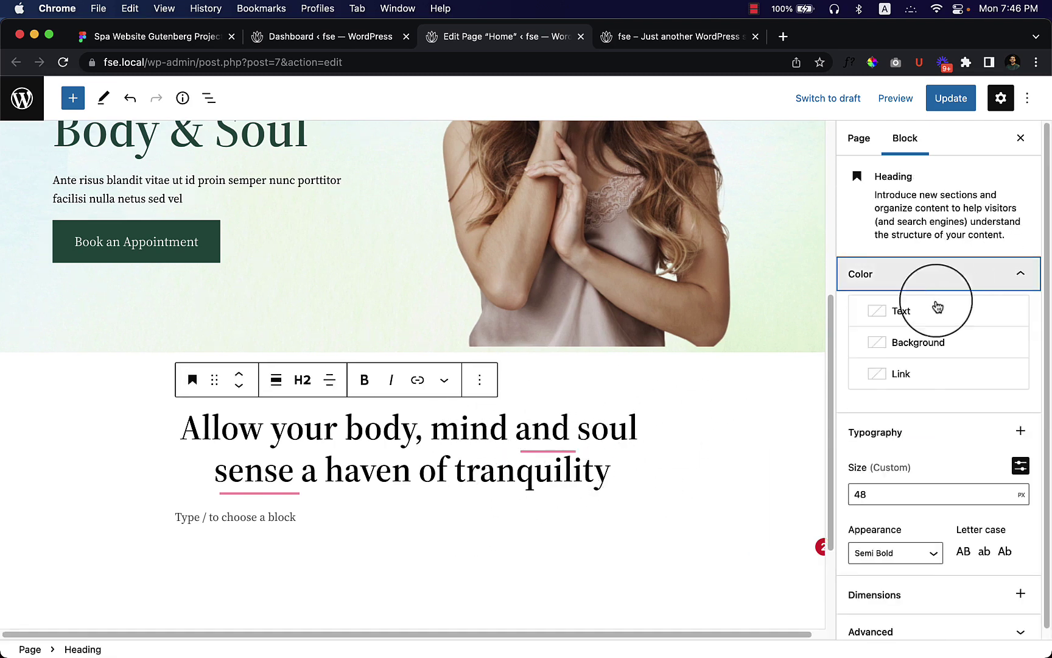
click(901, 312)
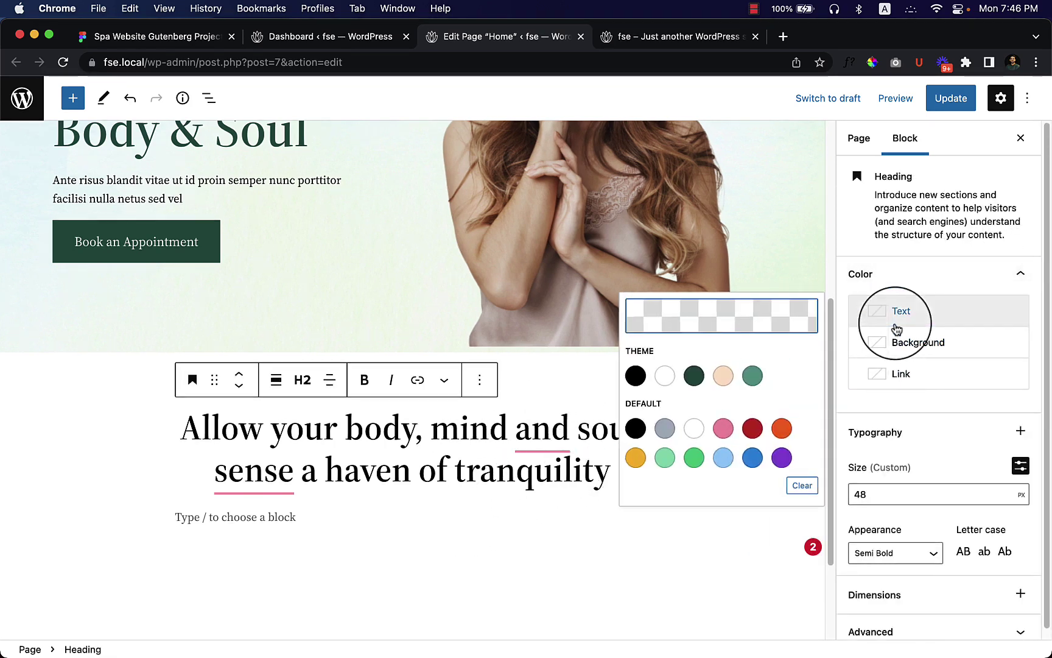
click(693, 376)
click(118, 441)
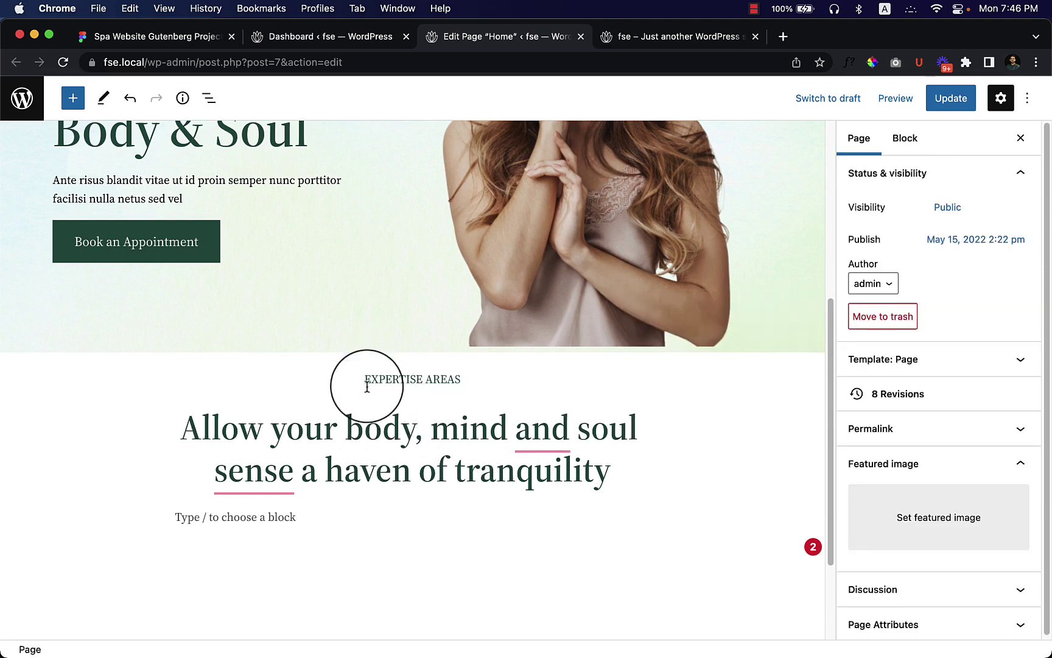
- Show the page's block list and remove the empty paragraph below the "Allow your body" heading
click(263, 381)
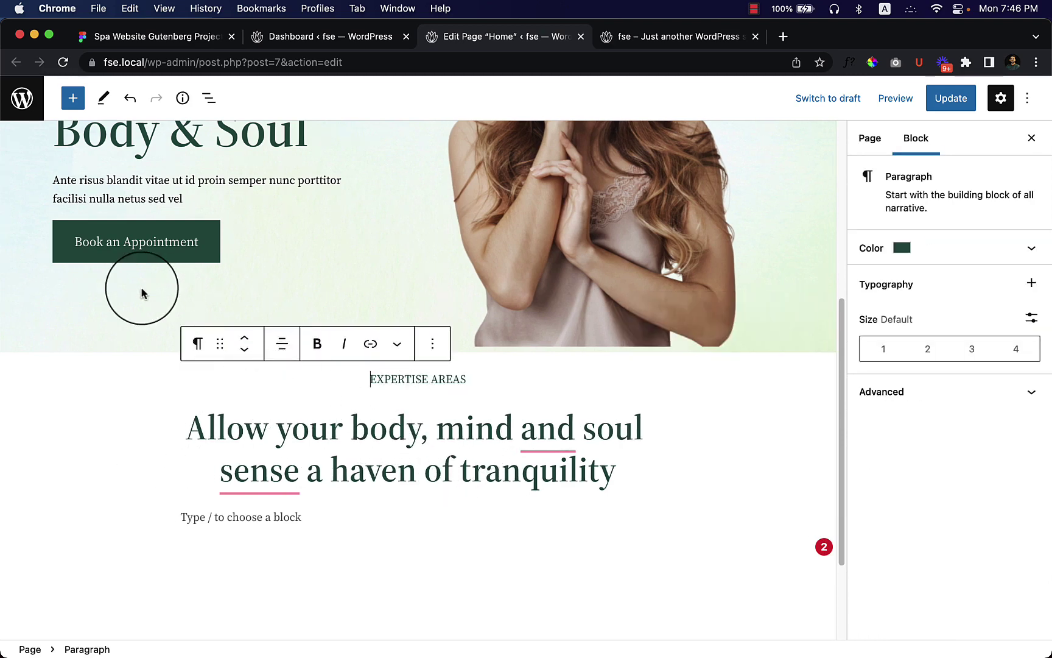
click(210, 99)
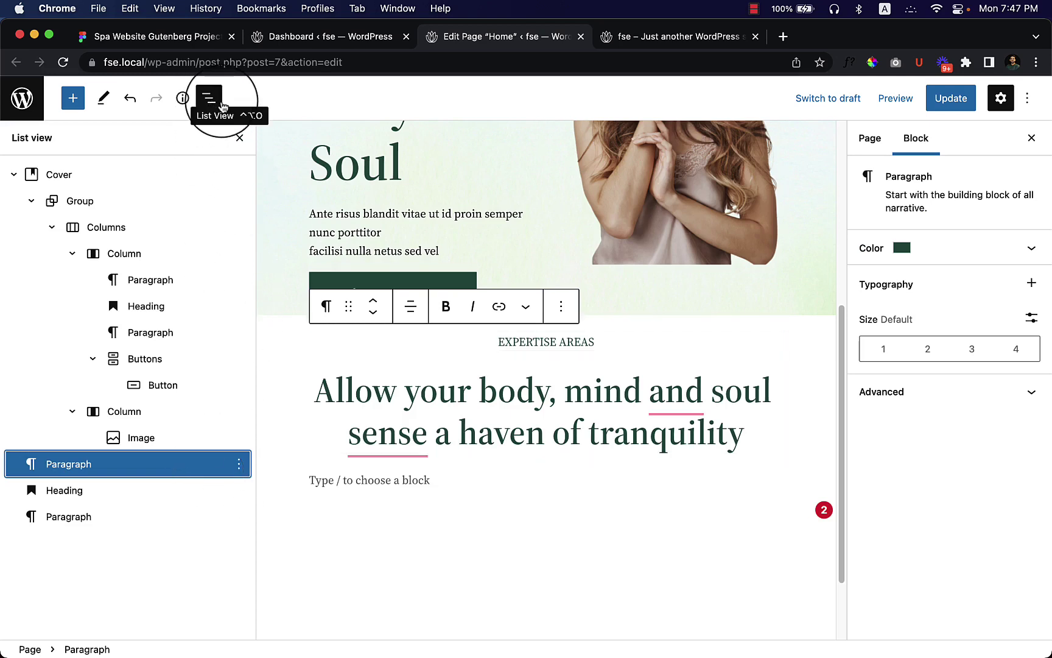
click(140, 490)
click(141, 517)
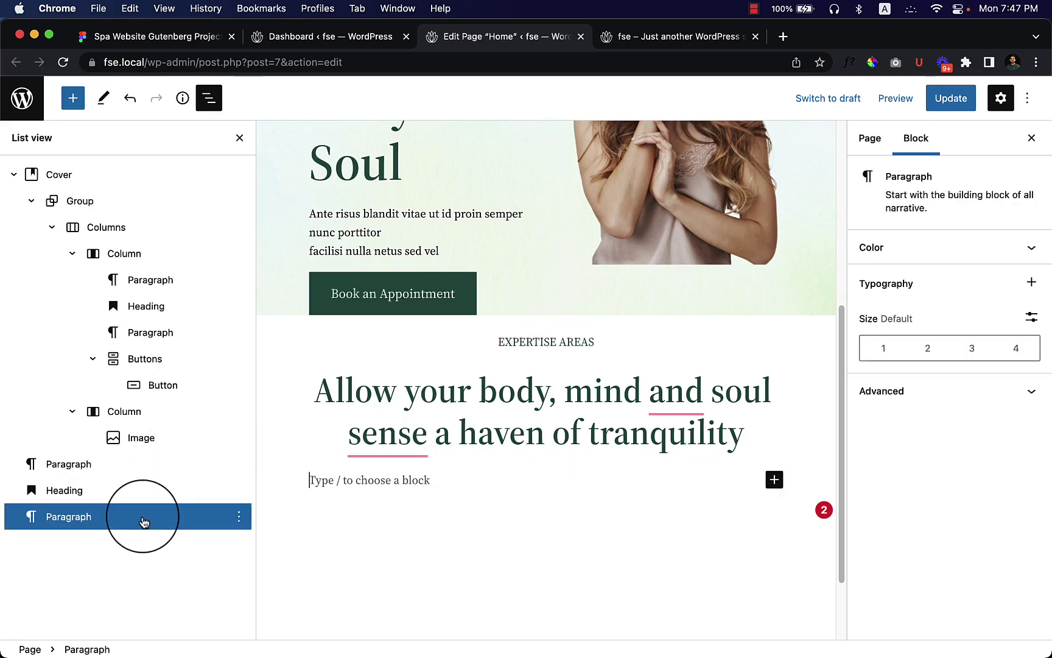
click(239, 517)
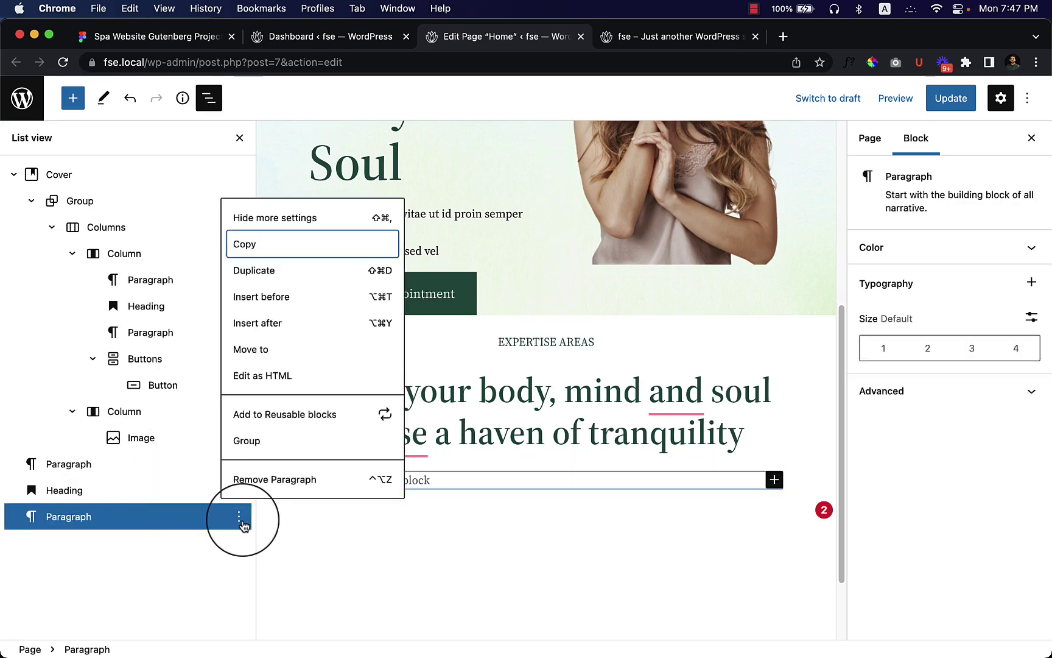
click(268, 481)
- Transform the "EXPERTISE AREAS" paragraph below the hero into a group
click(121, 464)
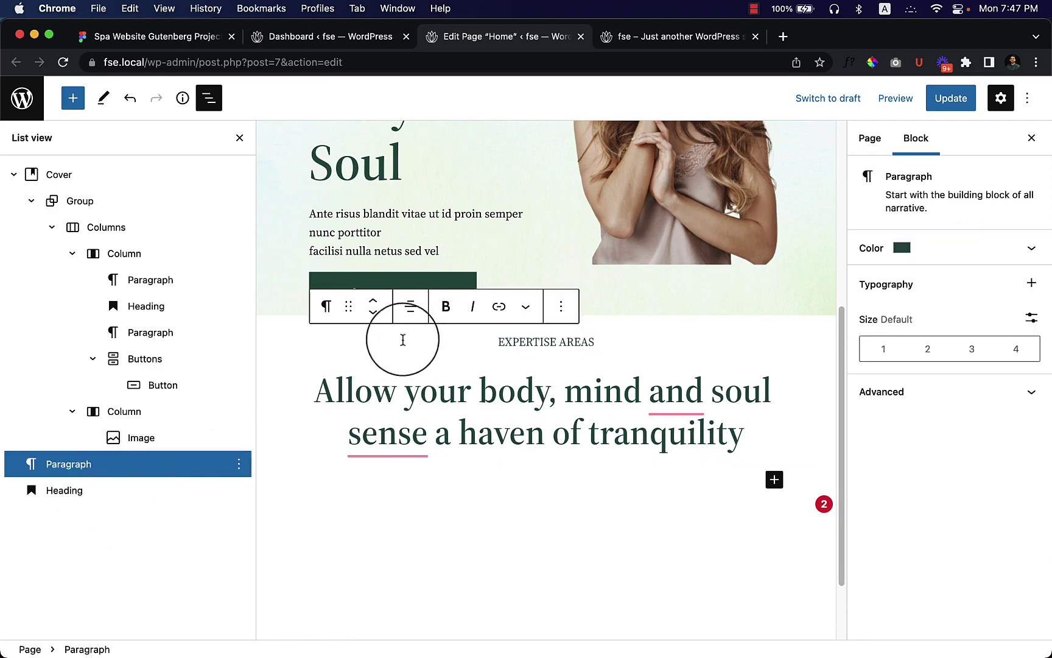
click(324, 306)
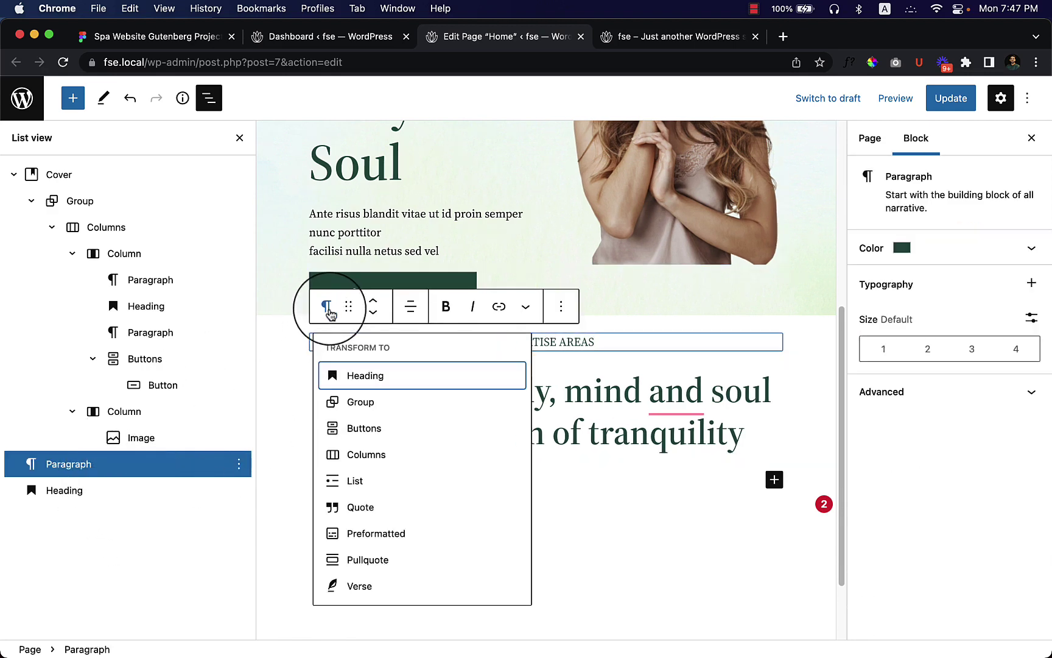
click(326, 307)
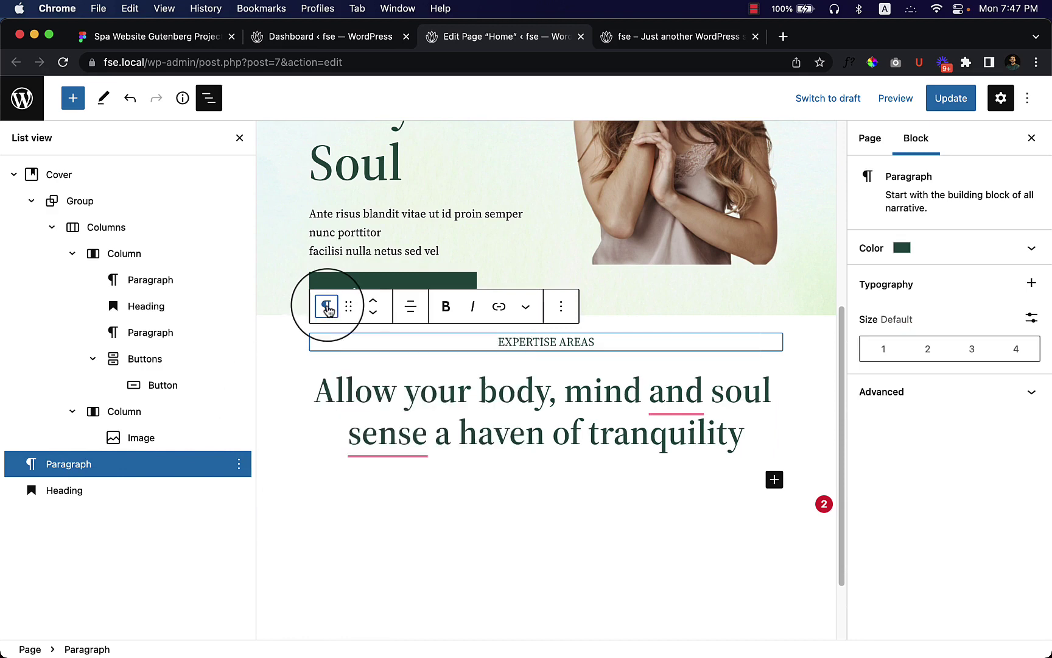
click(127, 472)
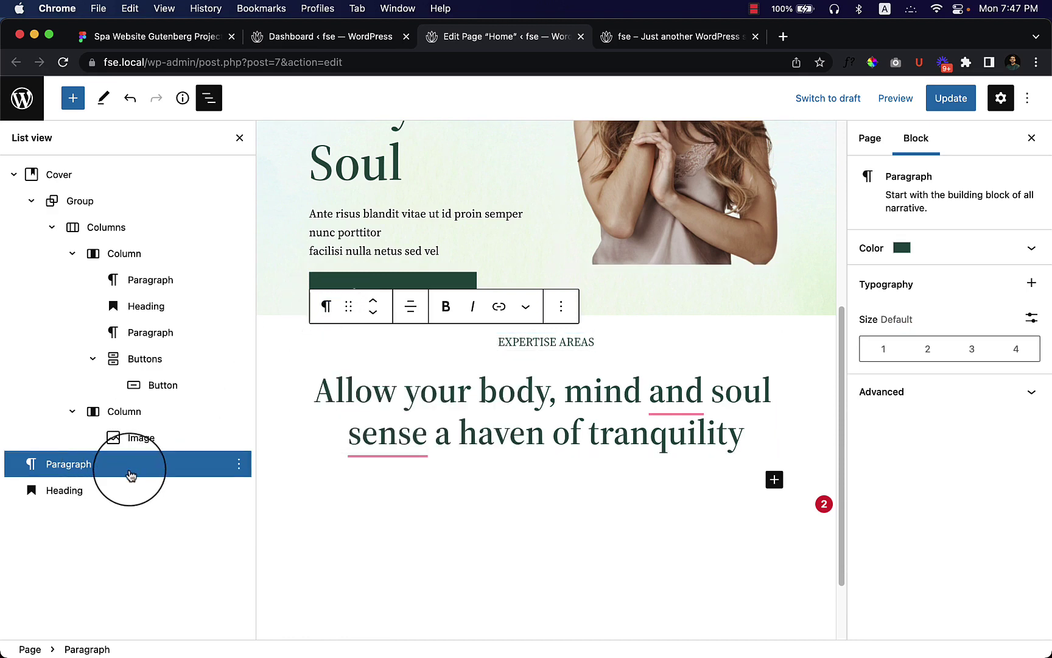
click(325, 307)
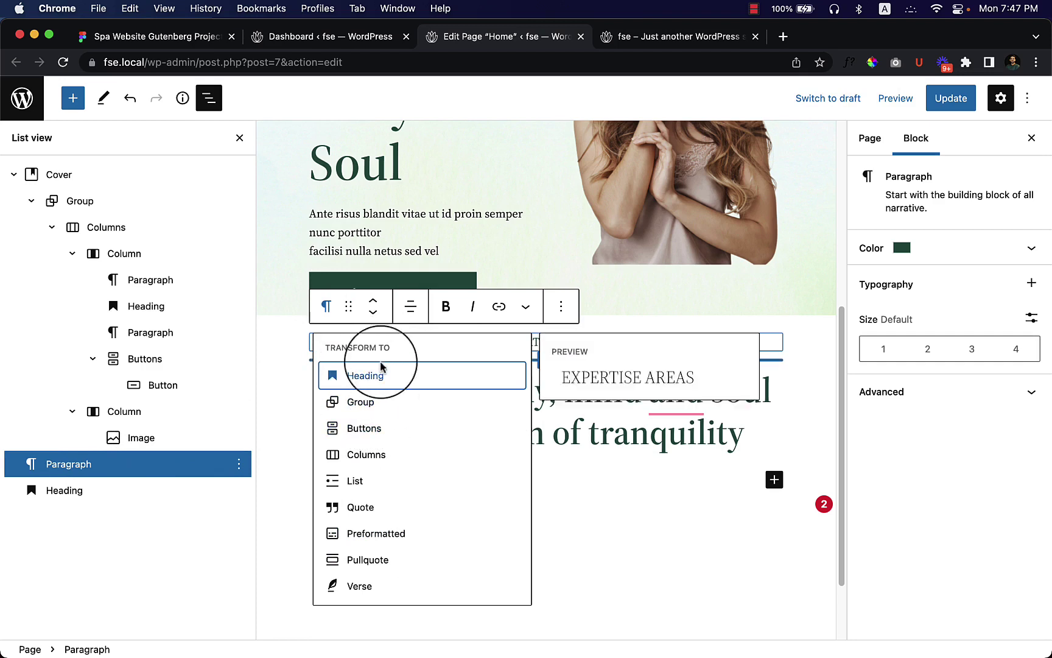
click(361, 403)
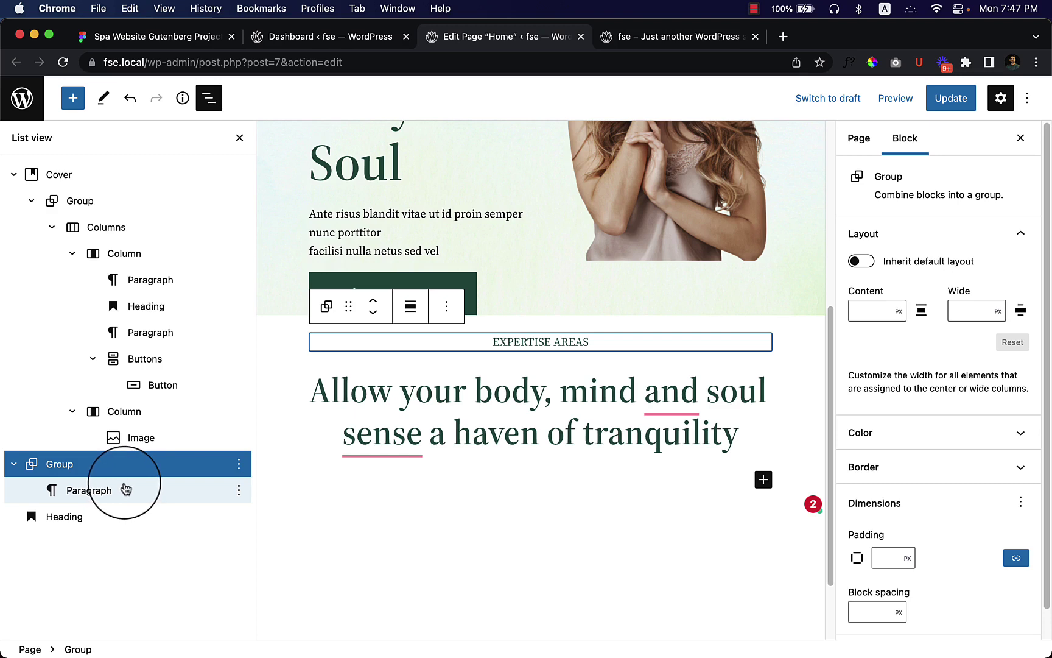
- Move the "Allow your body" heading into the new group below the "EXPERTISE AREAS" paragraph, and select the group
click(67, 518)
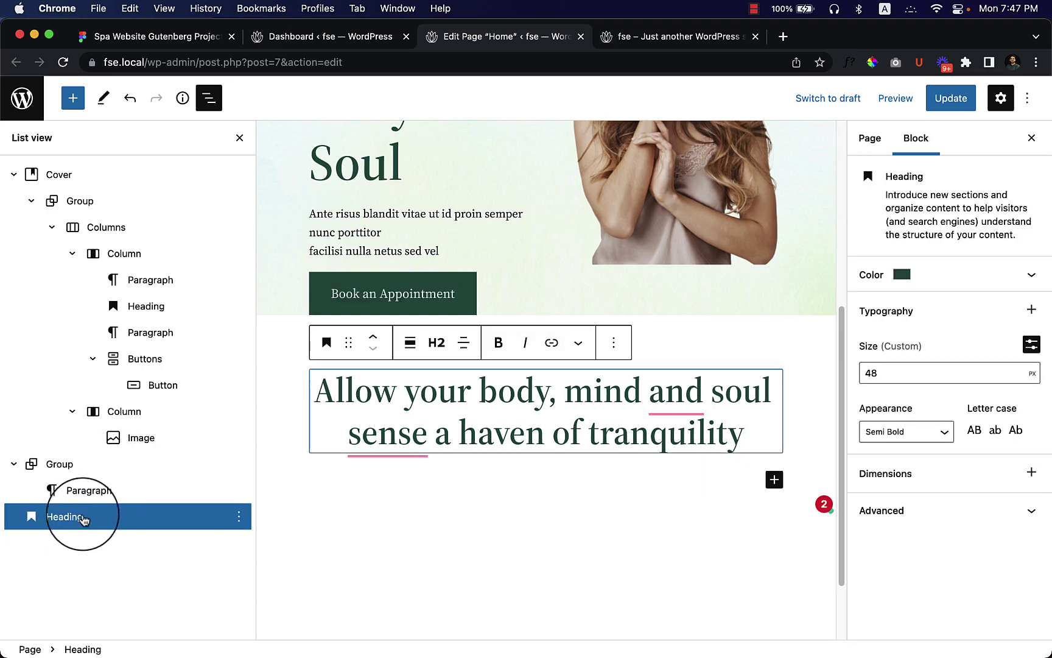
mouse_move(84, 518)
mouse_down()
mouse_move(67, 511)
mouse_move(77, 503)
mouse_up()
click(67, 465)
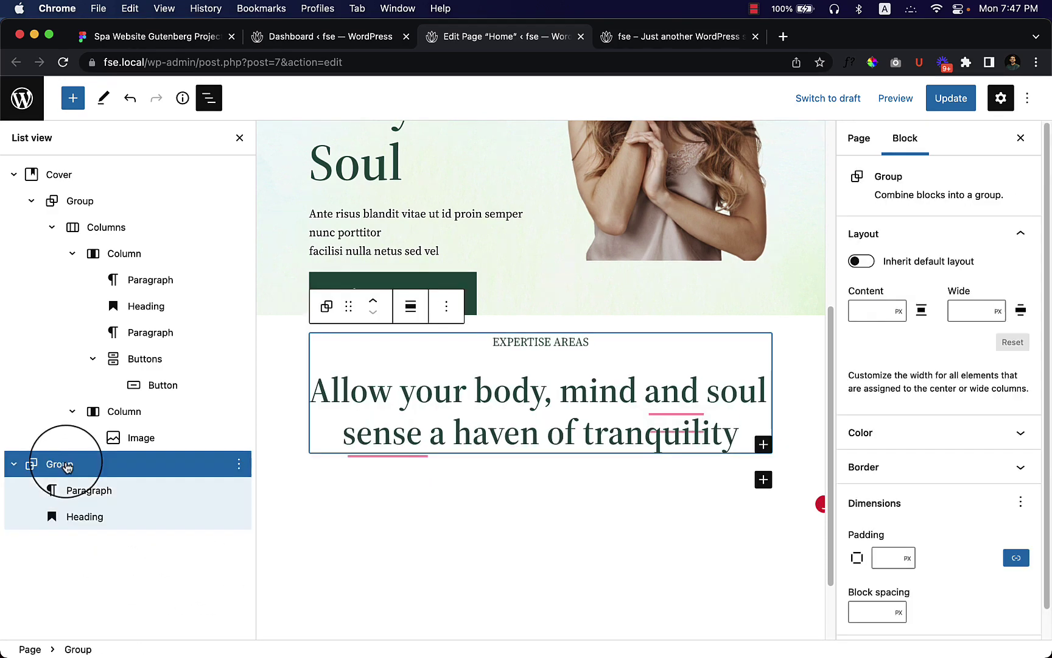
right_click(66, 466)
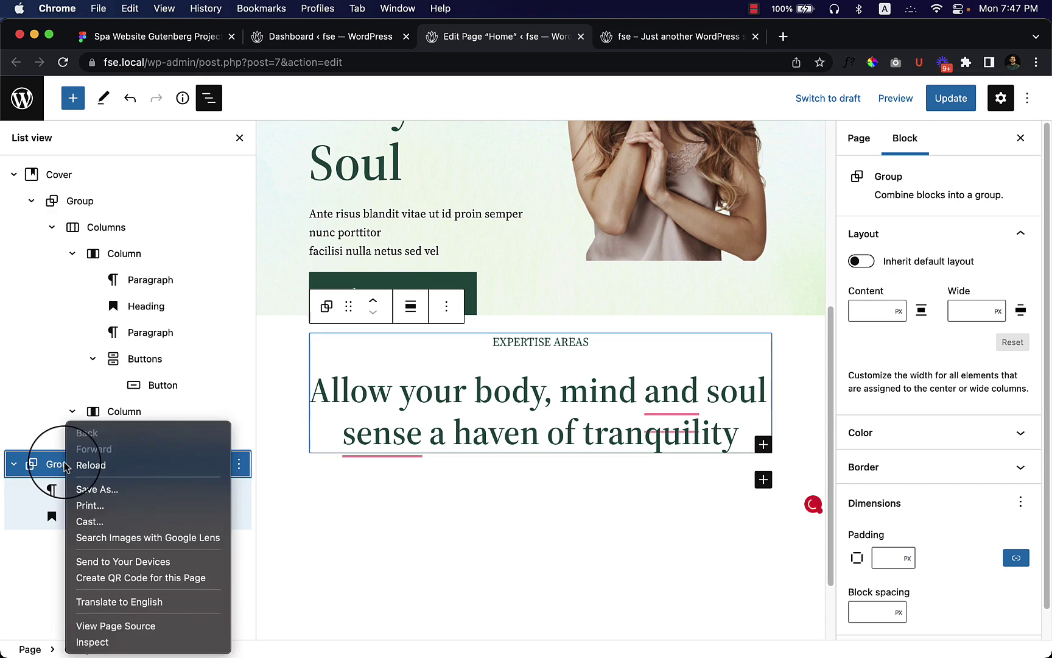
key(Escape)
click(238, 464)
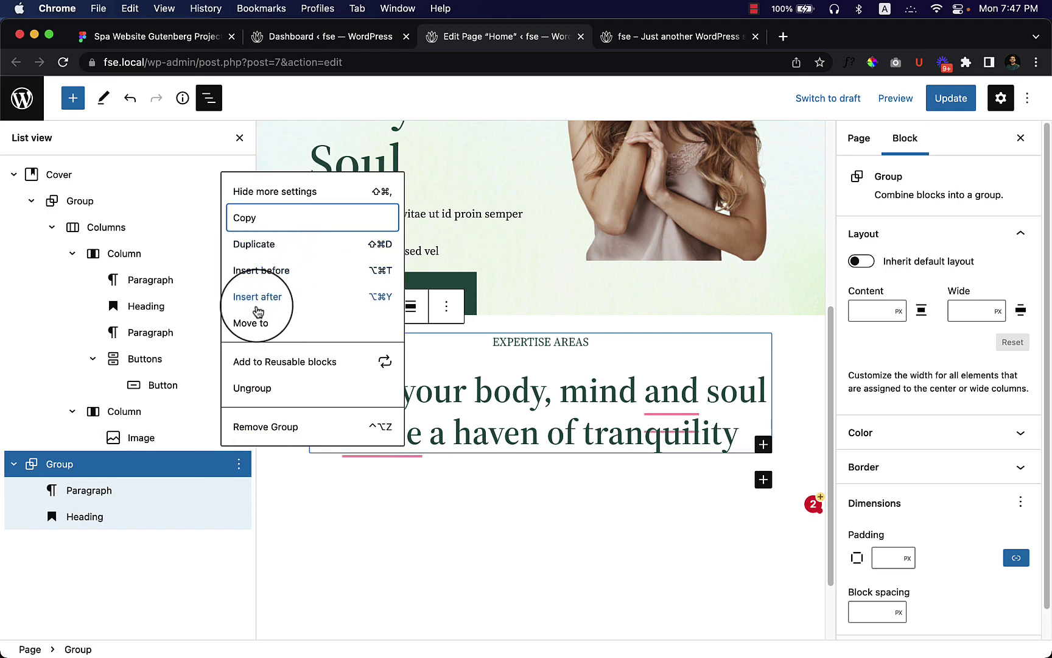
click(207, 616)
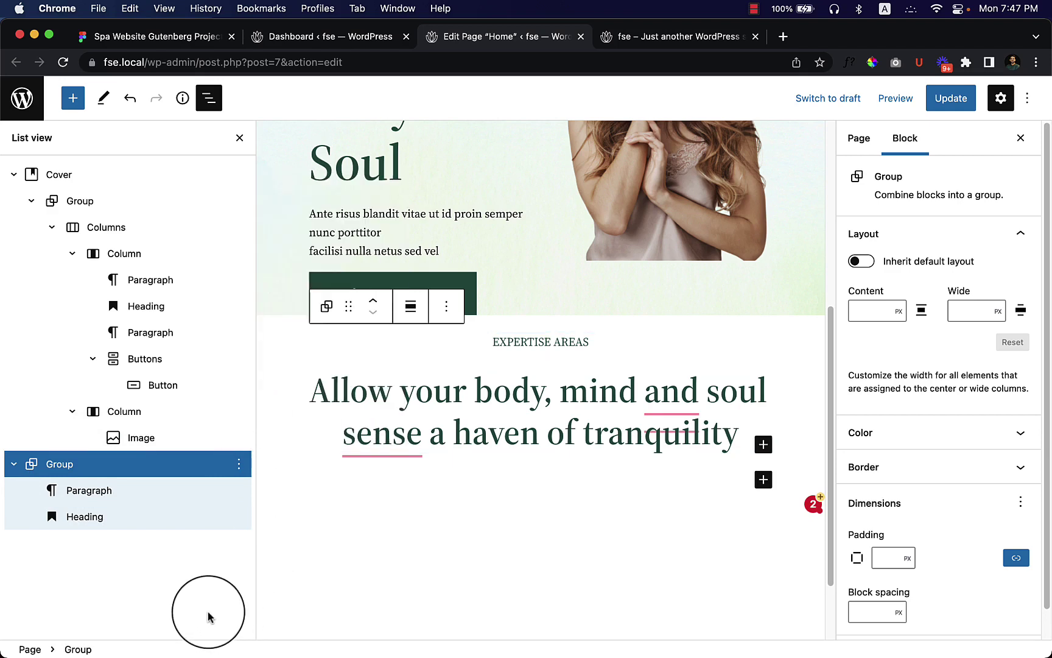
- Set the Expertise Areas group's content and wide widths to 1000 px, and unlink its padding to give only the top 90 px
mouse_move(663, 409)
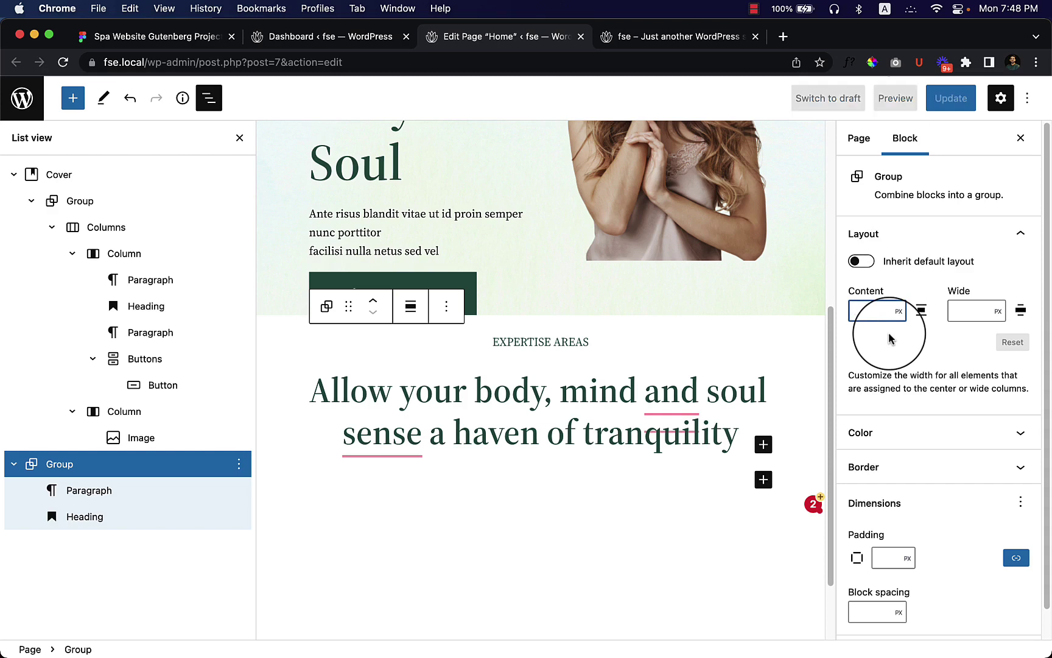
text(1000)
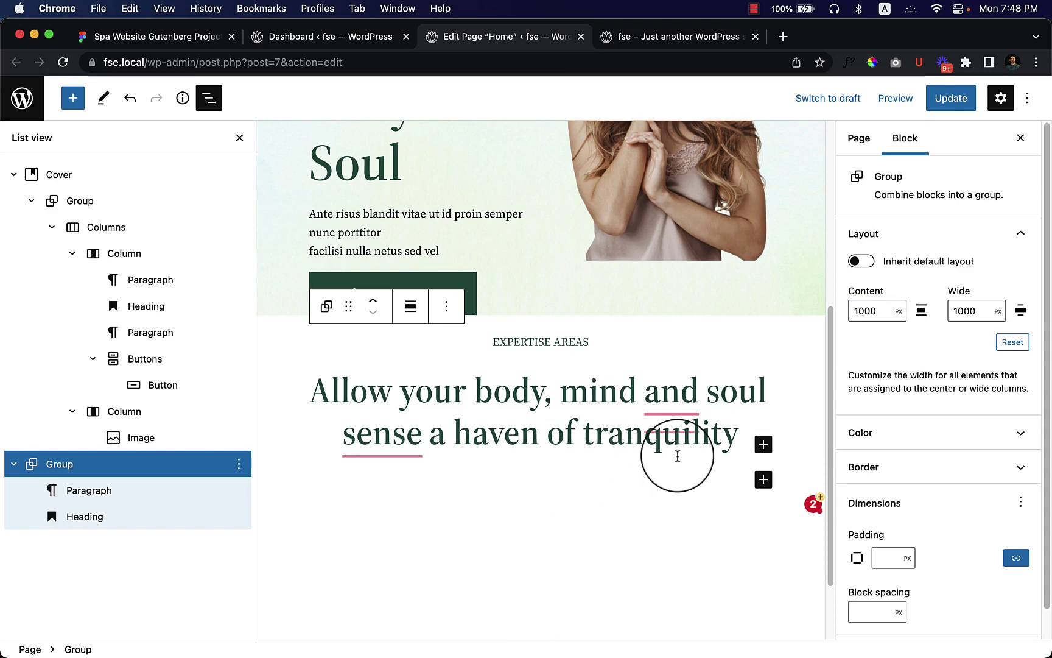
scroll(910, 535, down, 1)
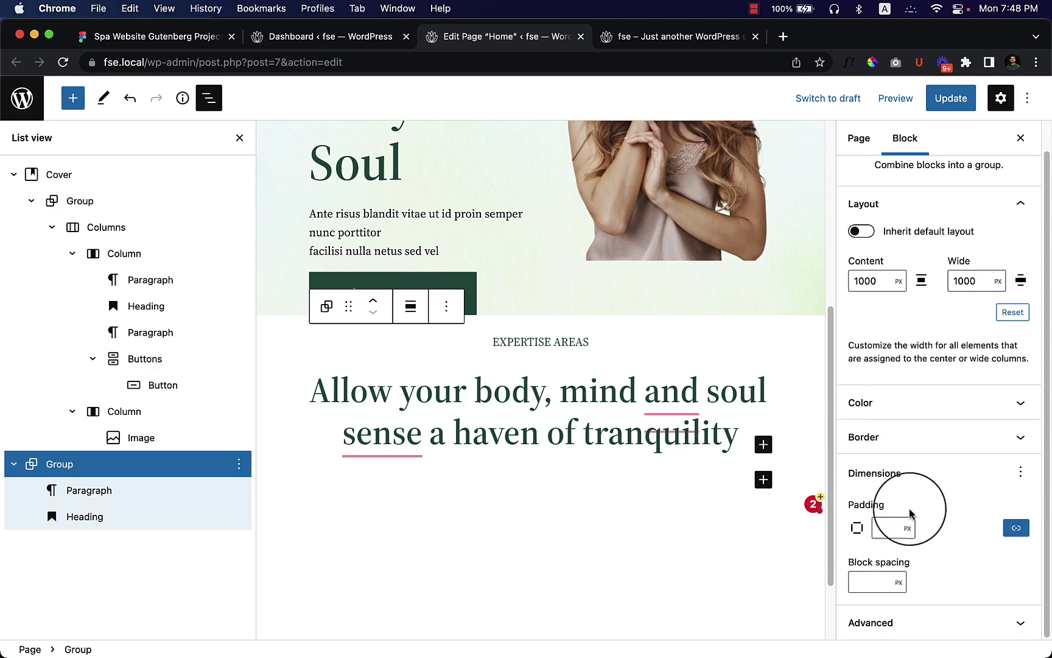
click(1015, 527)
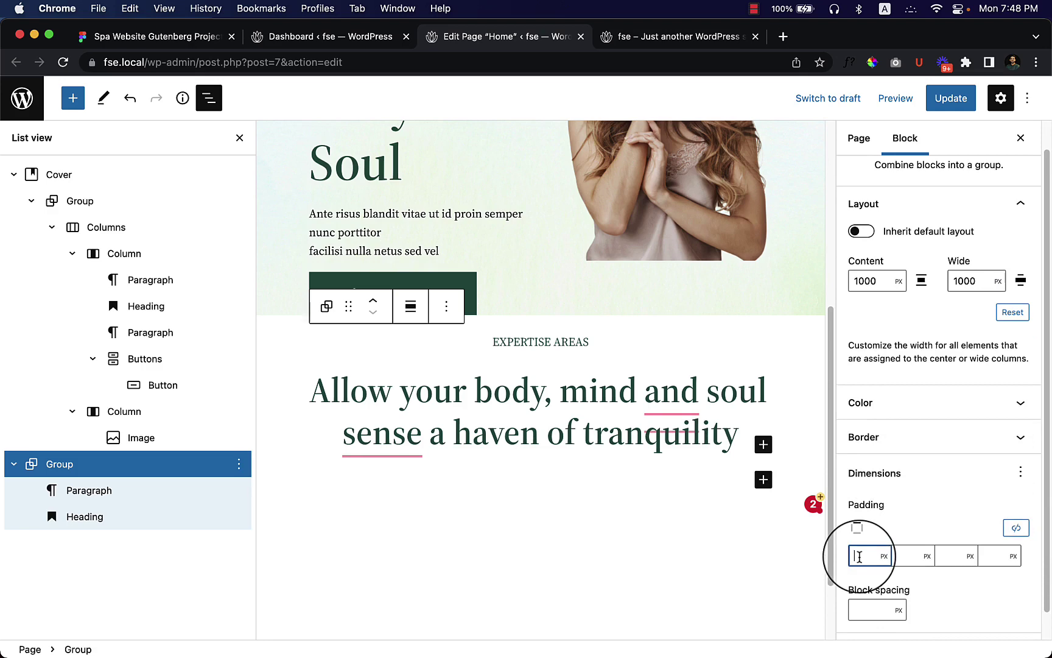
text(90)
click(925, 537)
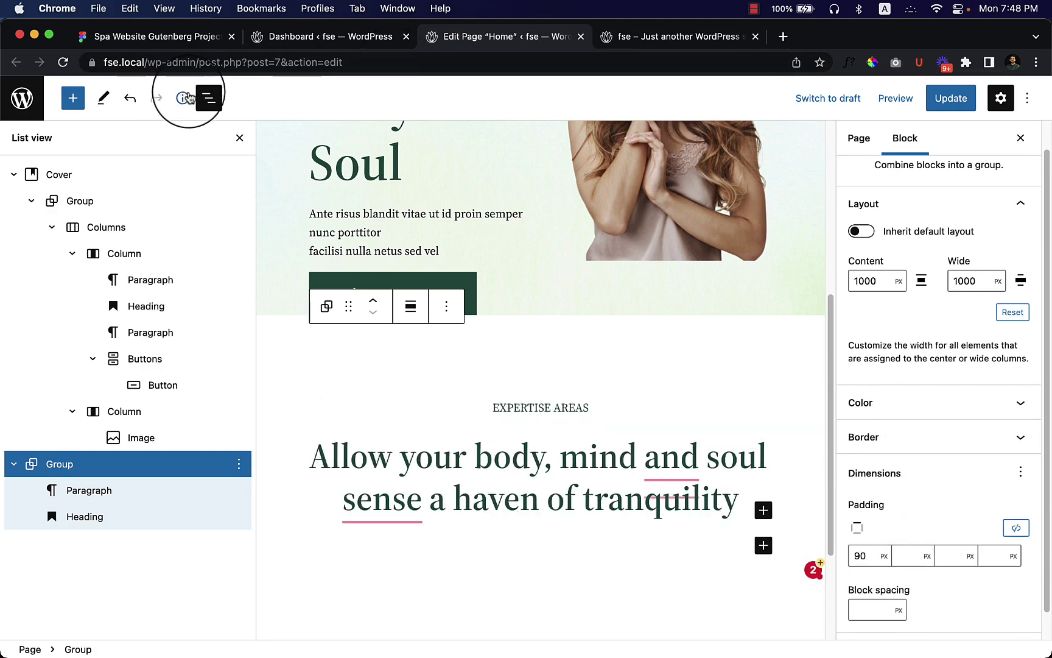
- Hide the page's block list and check the spacing between the hero and the Expertise Areas section
click(208, 99)
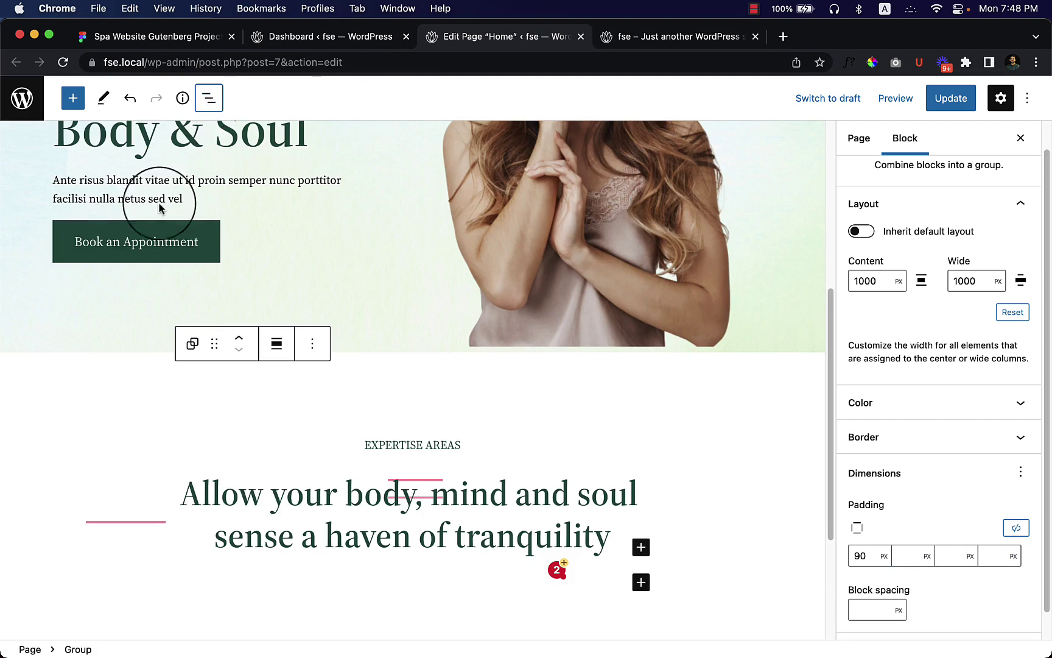
click(399, 317)
scroll(620, 475, up, 5)
scroll(620, 474, down, 3)
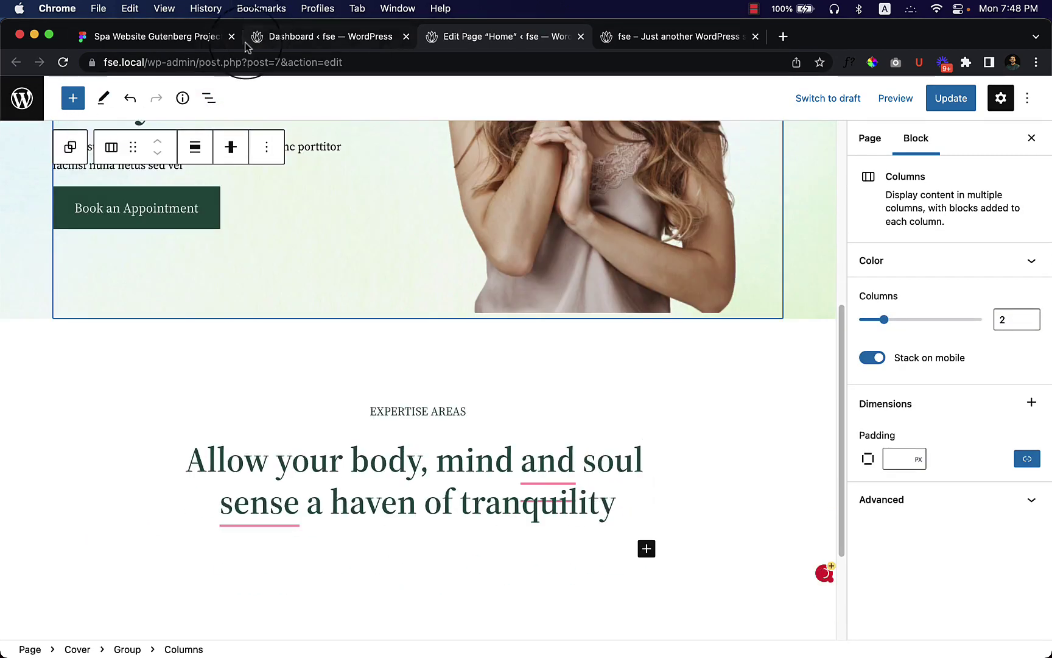
- Set the Expertise Areas group's top padding to 70 px and add an empty paragraph below the group
click(209, 98)
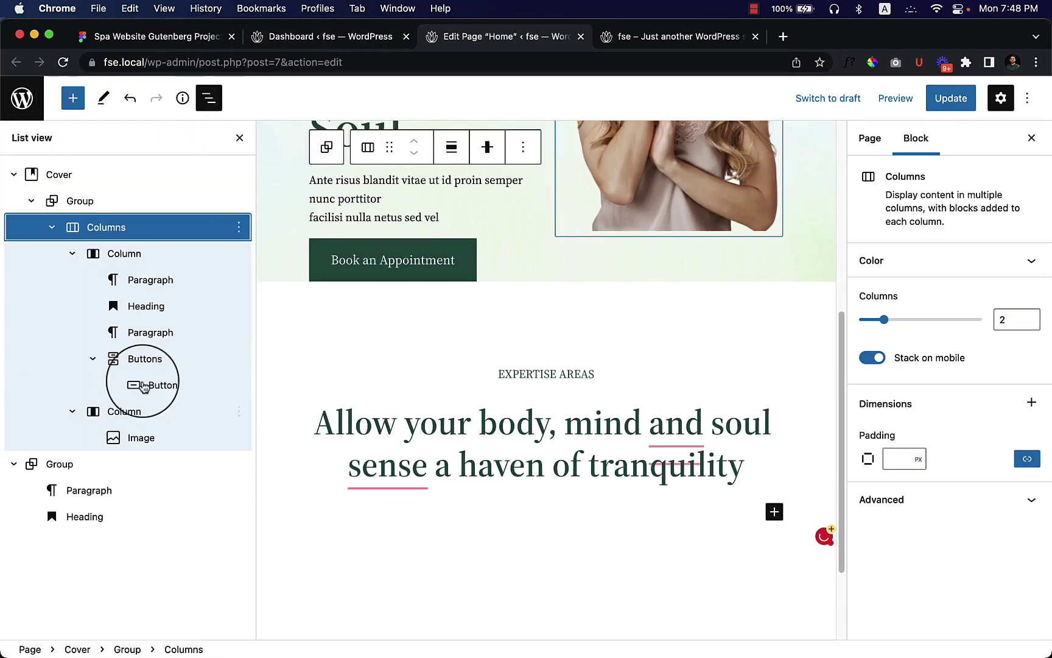
click(152, 466)
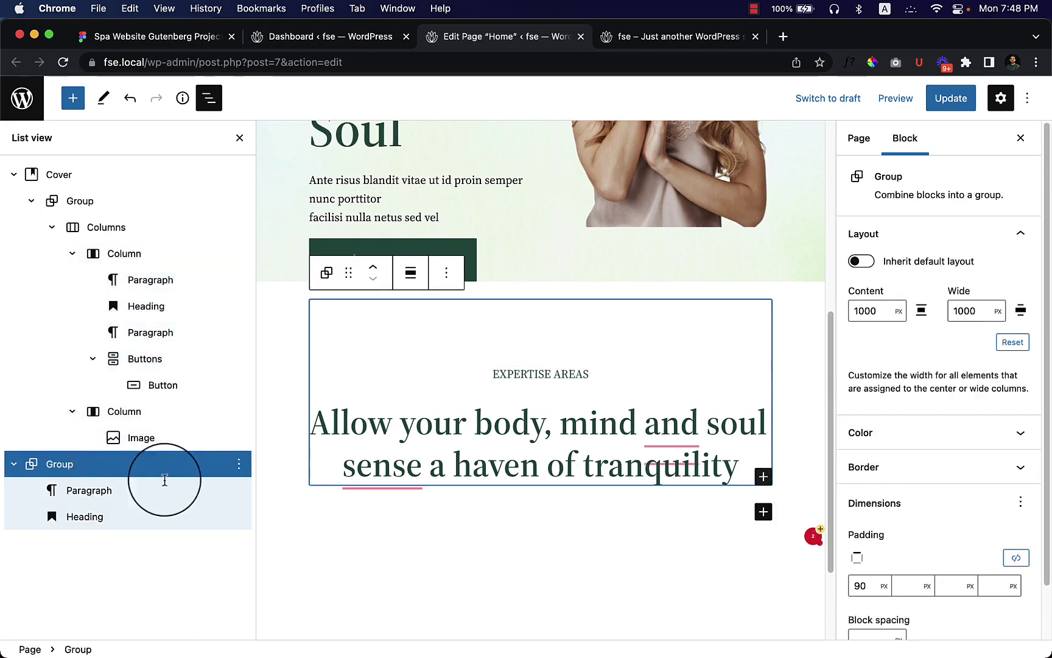
click(860, 587)
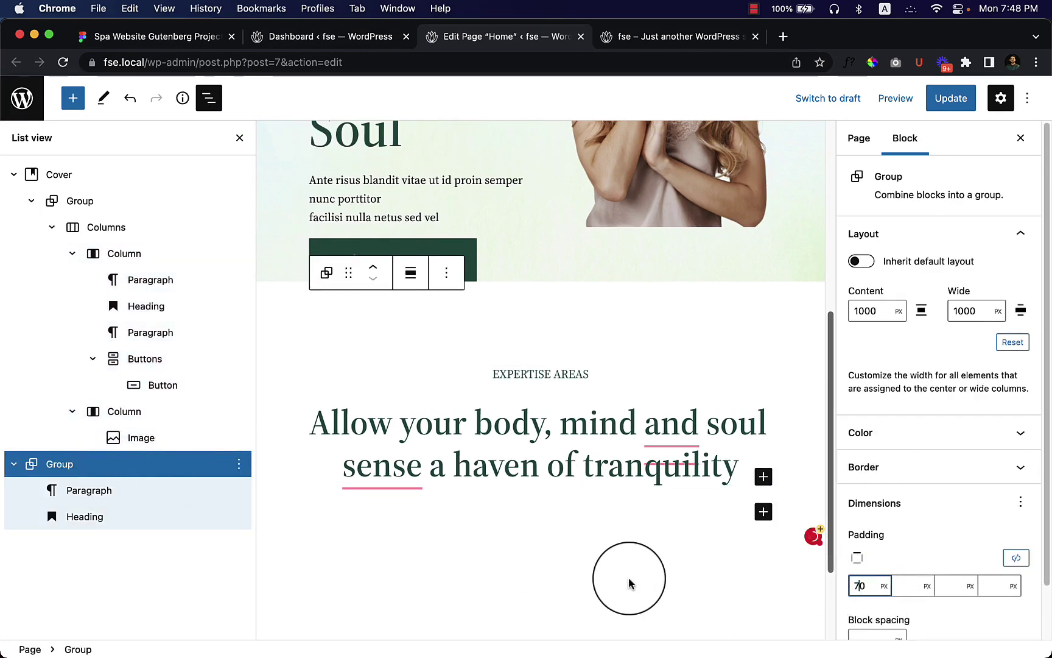
click(622, 580)
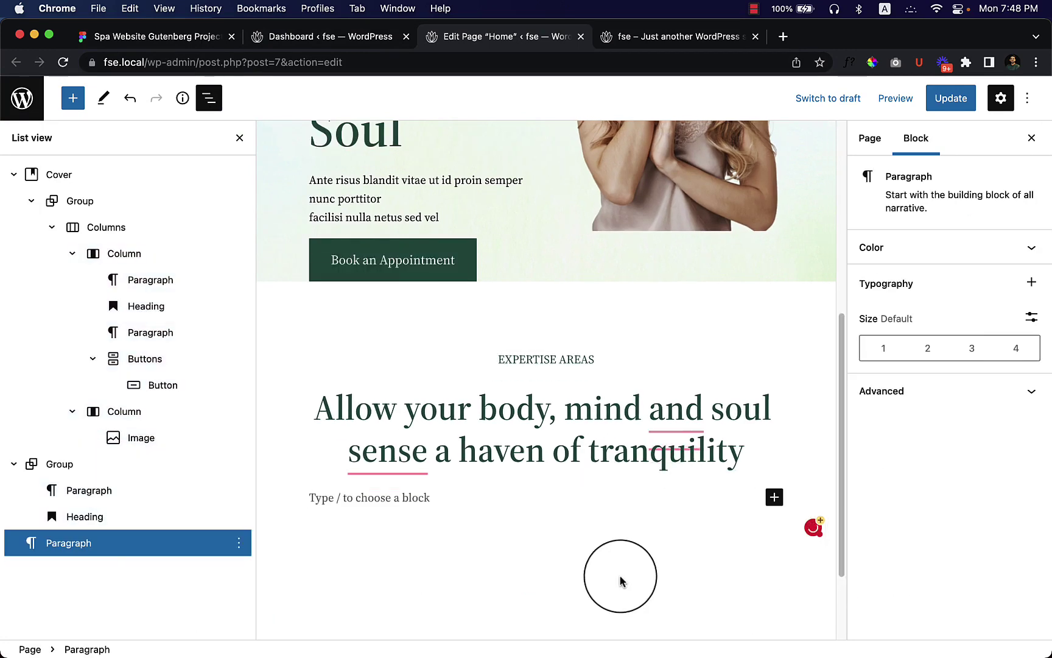
click(112, 470)
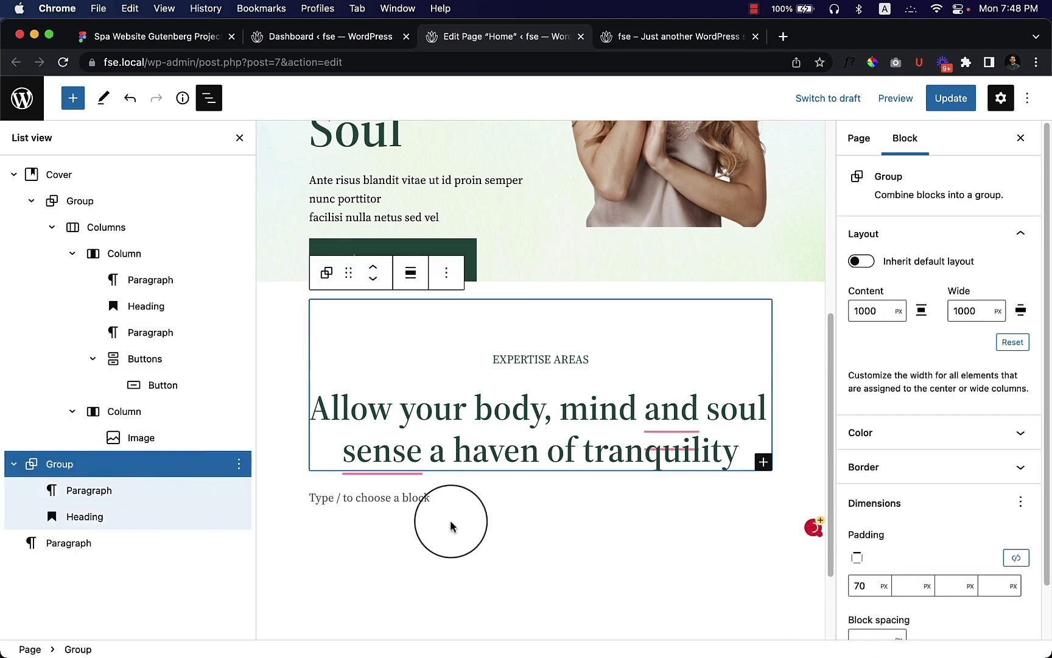
- Check the video area below the heading in the Figma design, and turn the home page's empty last paragraph into a YouTube block
key(super+1)
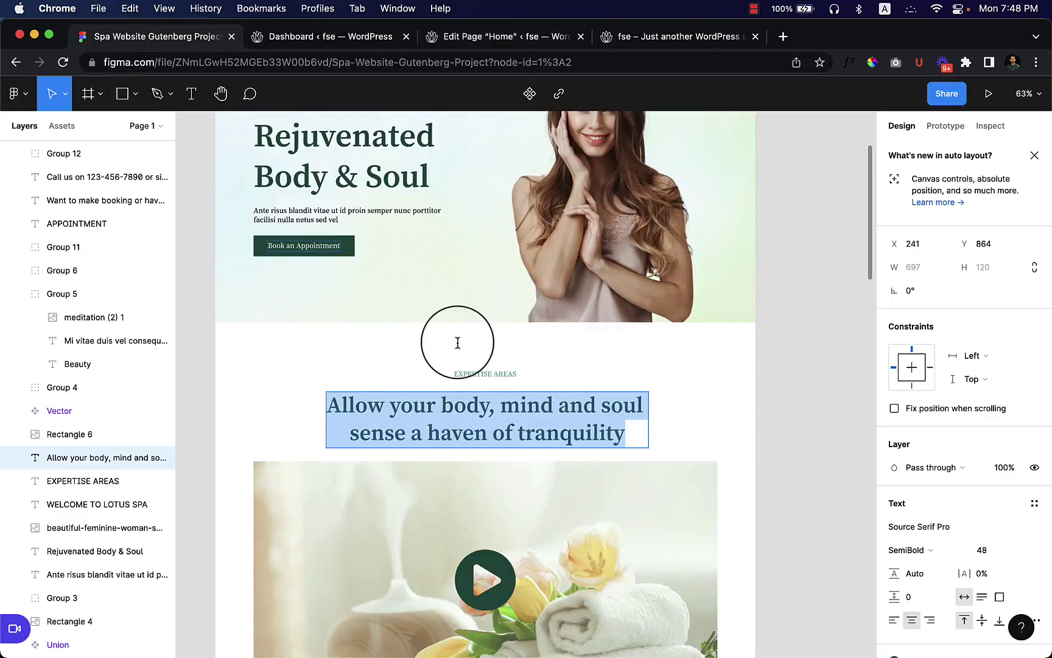
scroll(487, 365, down, 3)
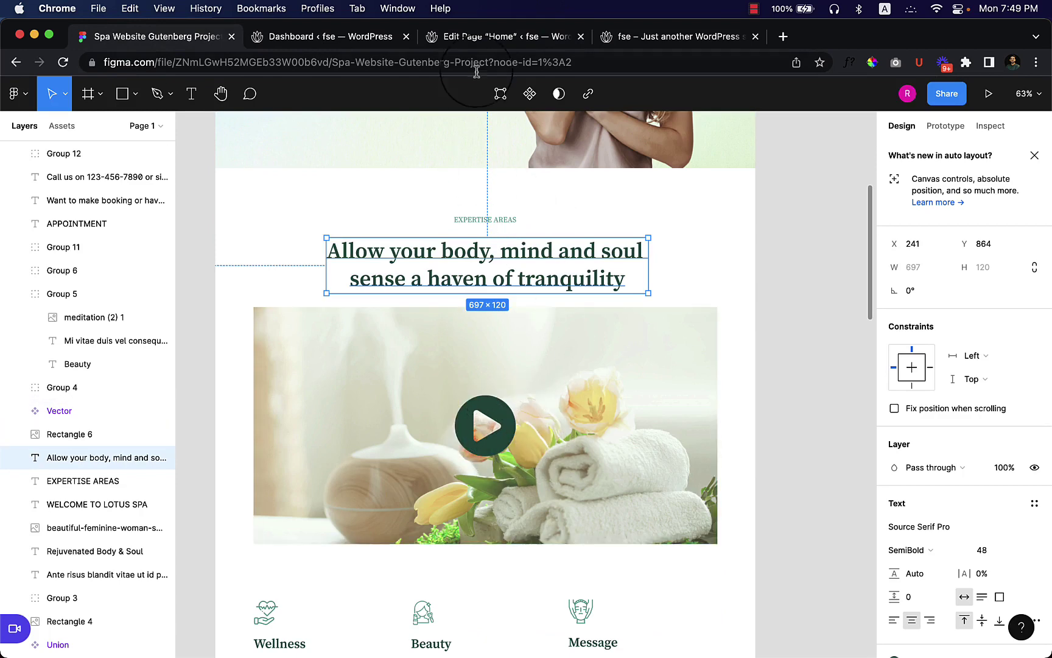
click(484, 37)
click(439, 501)
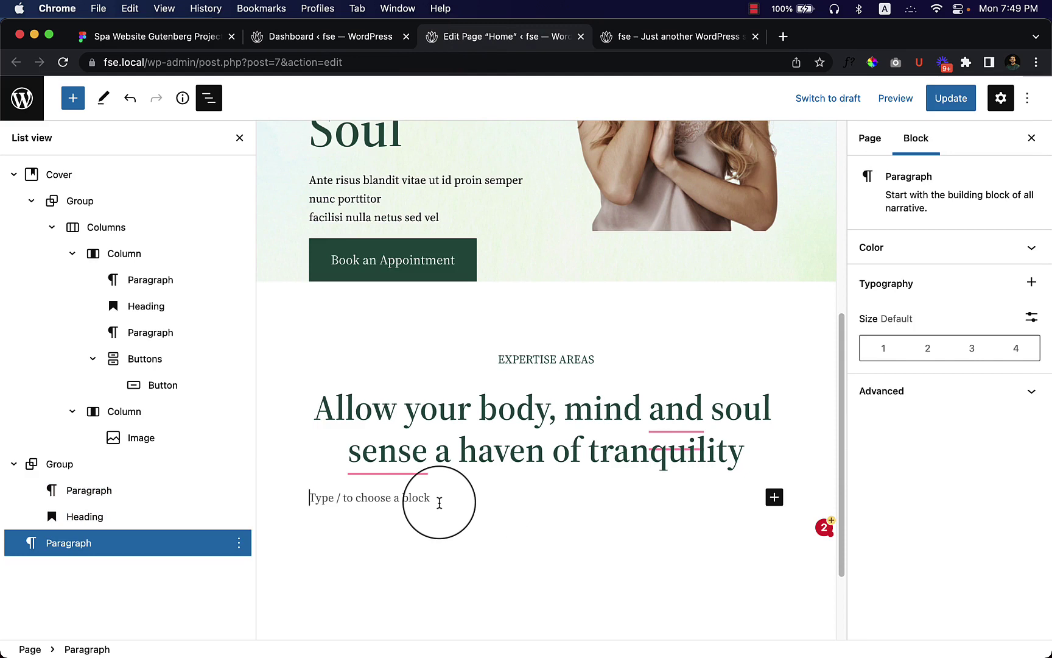
text(/you)
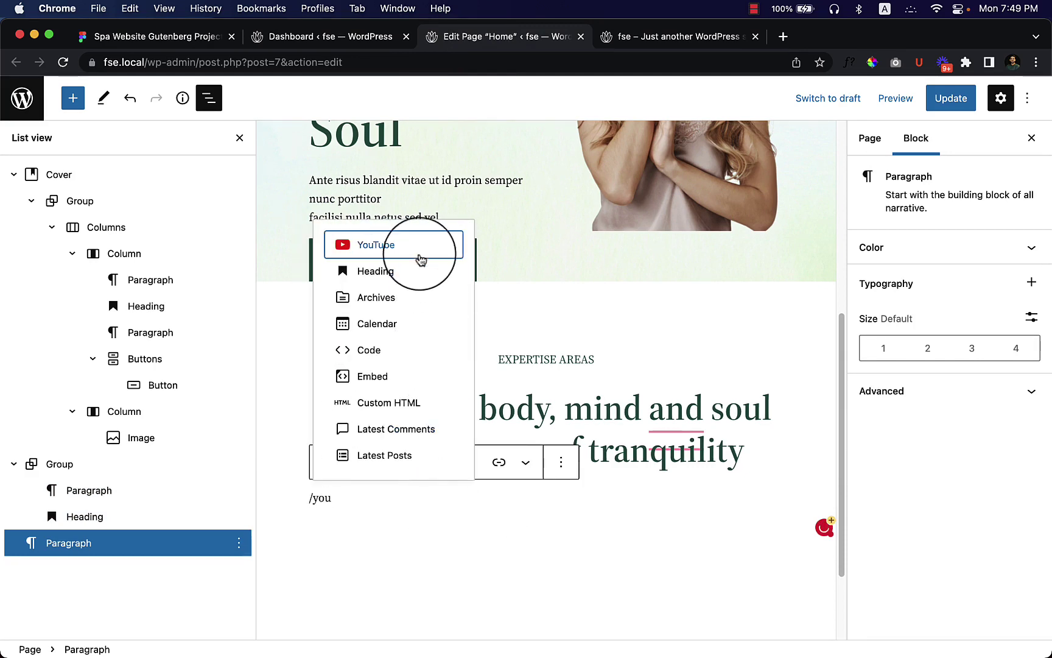
click(420, 259)
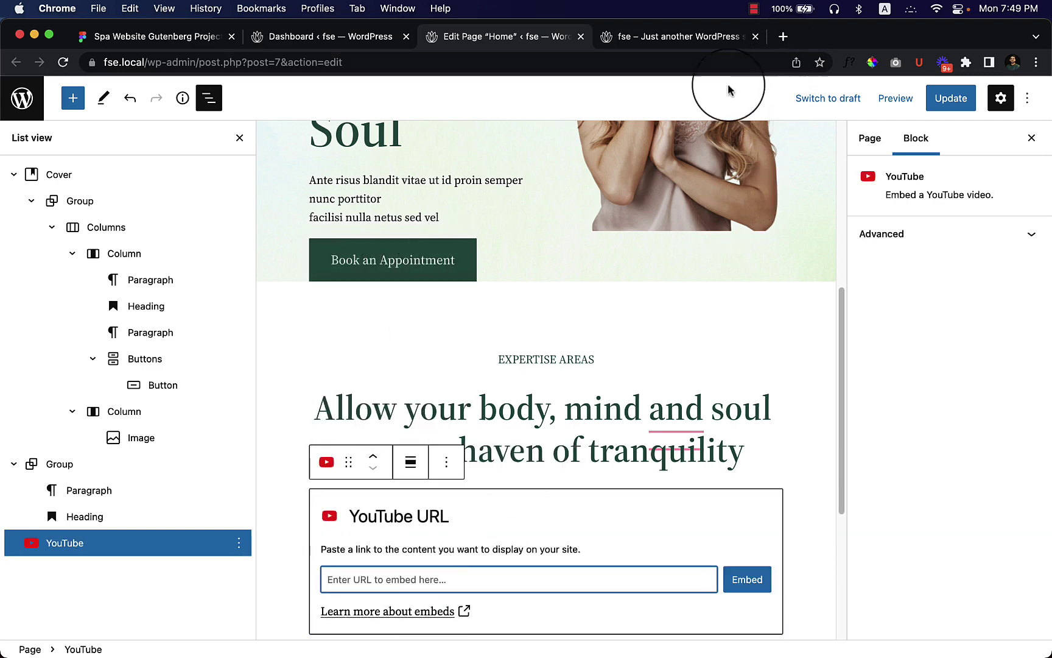
- Go to the tutorial author's YouTube channel videos page in a new browser tab
click(791, 39)
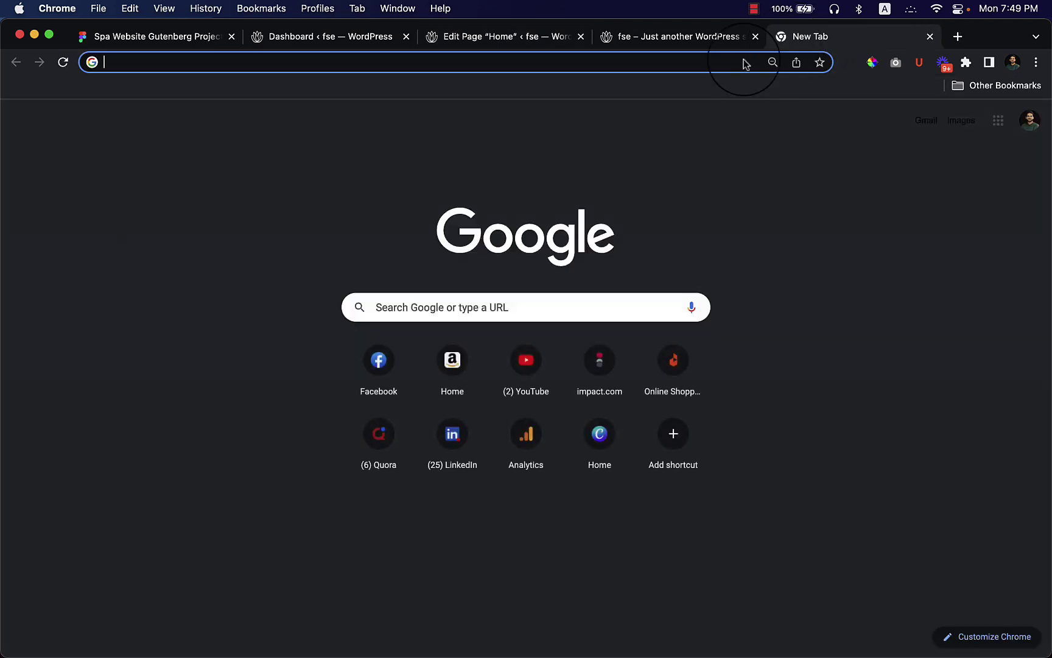
click(743, 59)
text(youtube.)
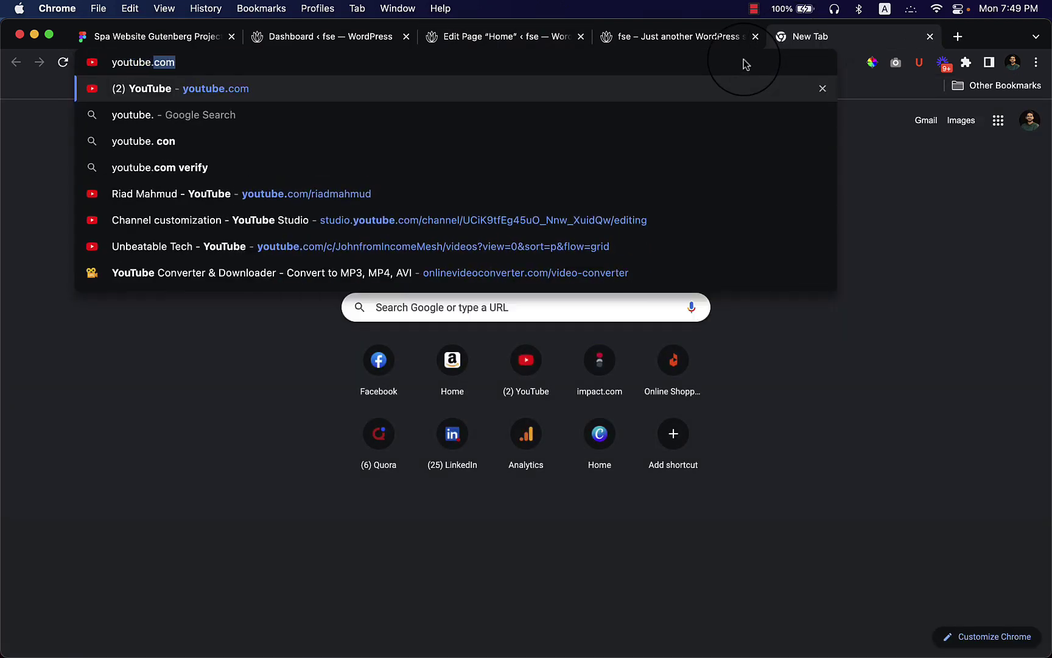
text(com/riad)
key(BackSpace)
key(BackSpace)
key(BackSpace)
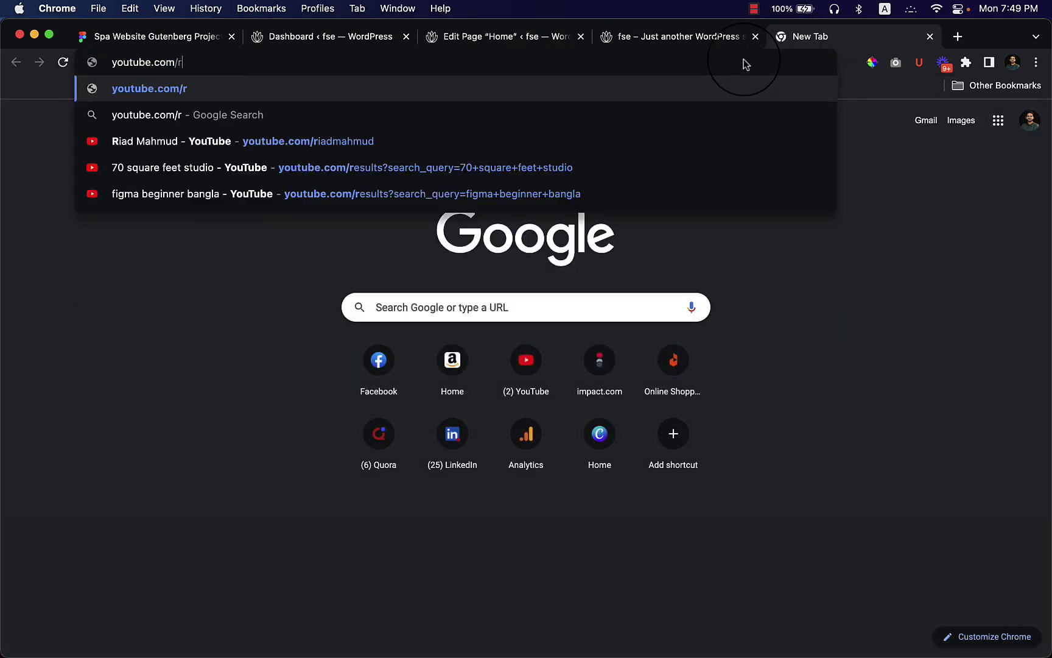
text(iad)
key(Return)
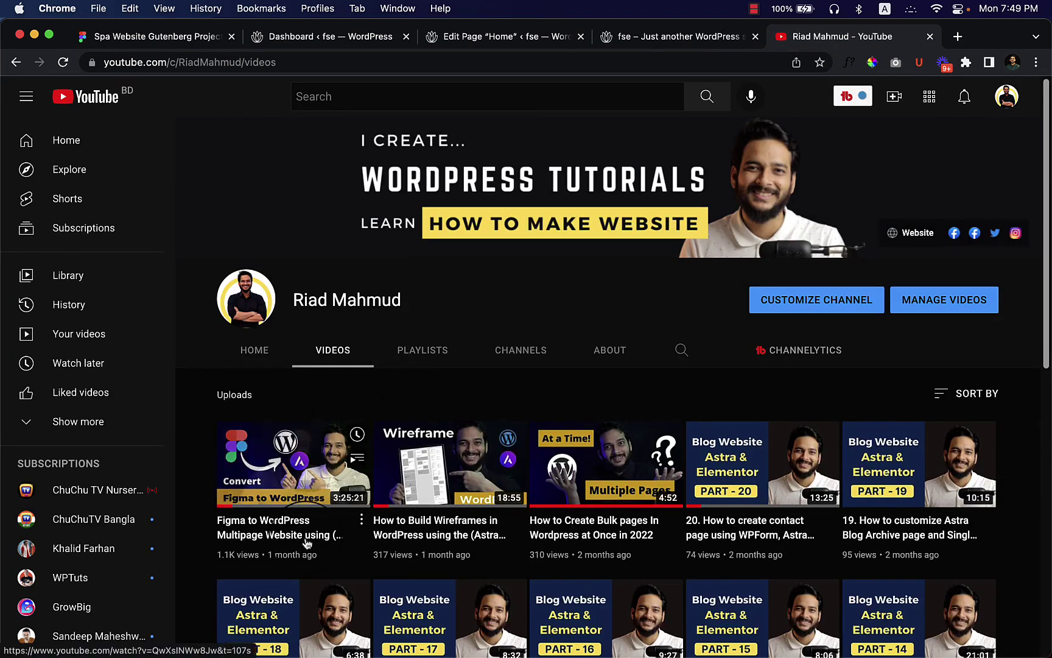
- Open the "Figma to WordPress Multipage Website" video and copy its share link
click(292, 463)
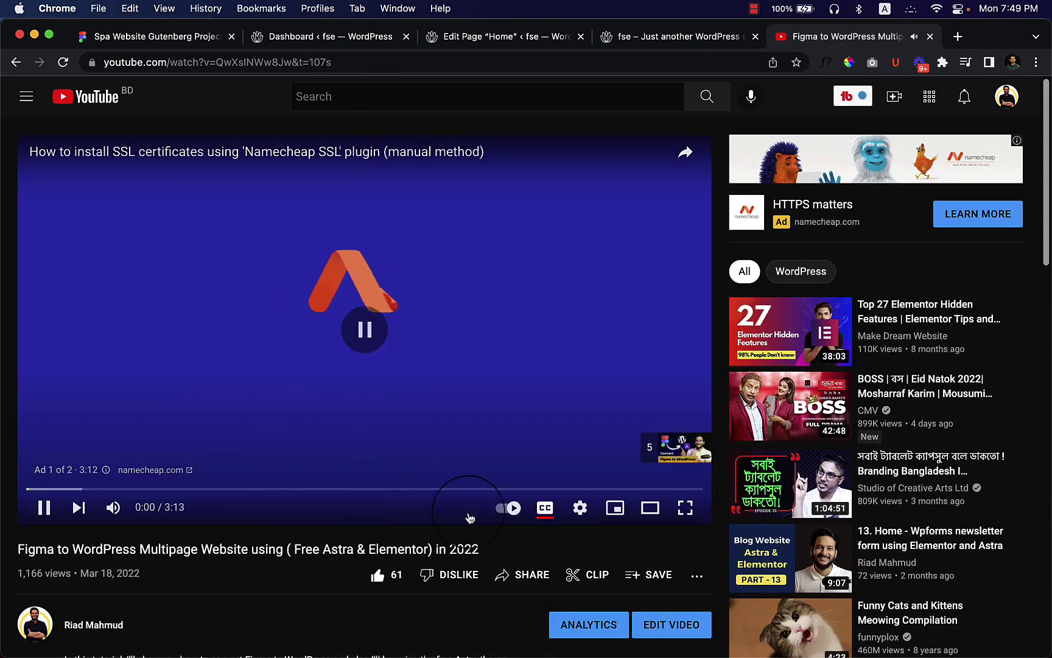
click(506, 575)
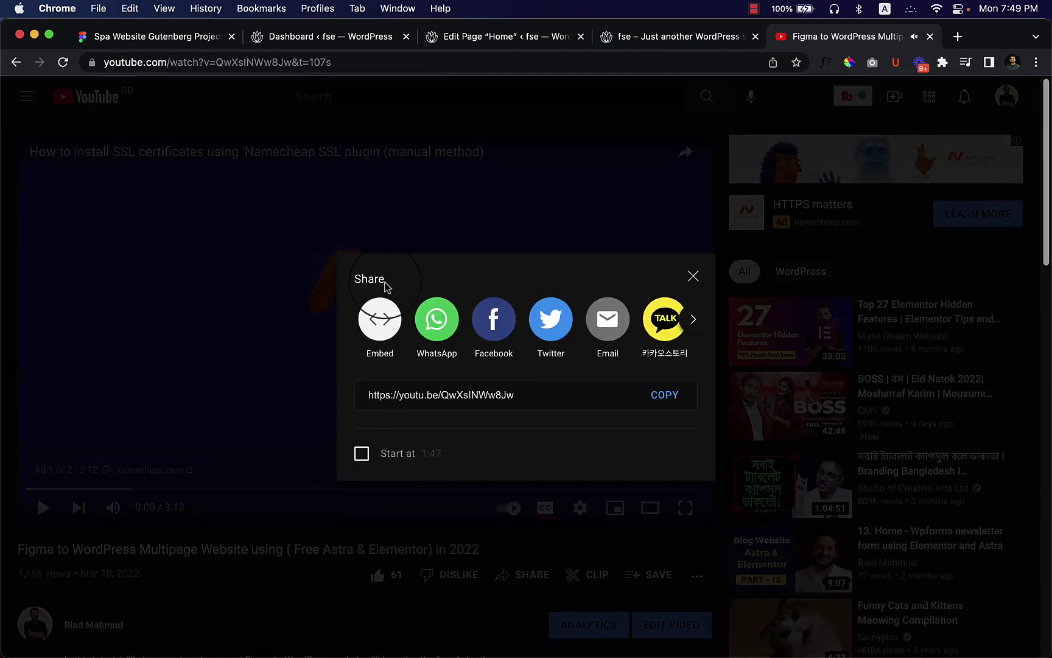
click(435, 397)
click(669, 397)
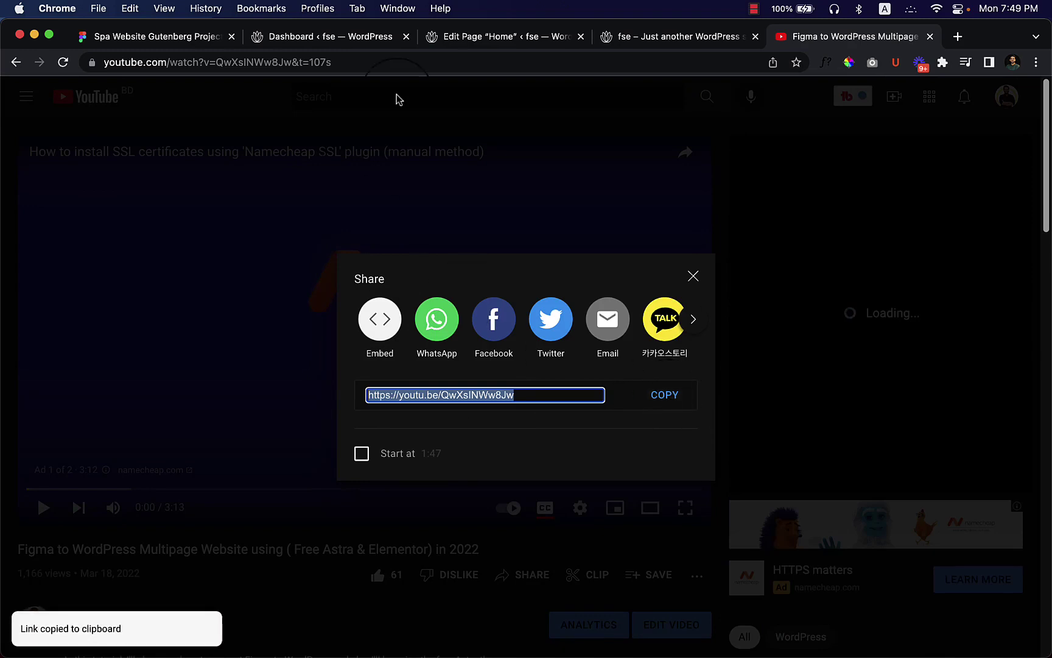
- Return to the home page editor, embed the YouTube video from the copied share link, and hide the block list
click(480, 37)
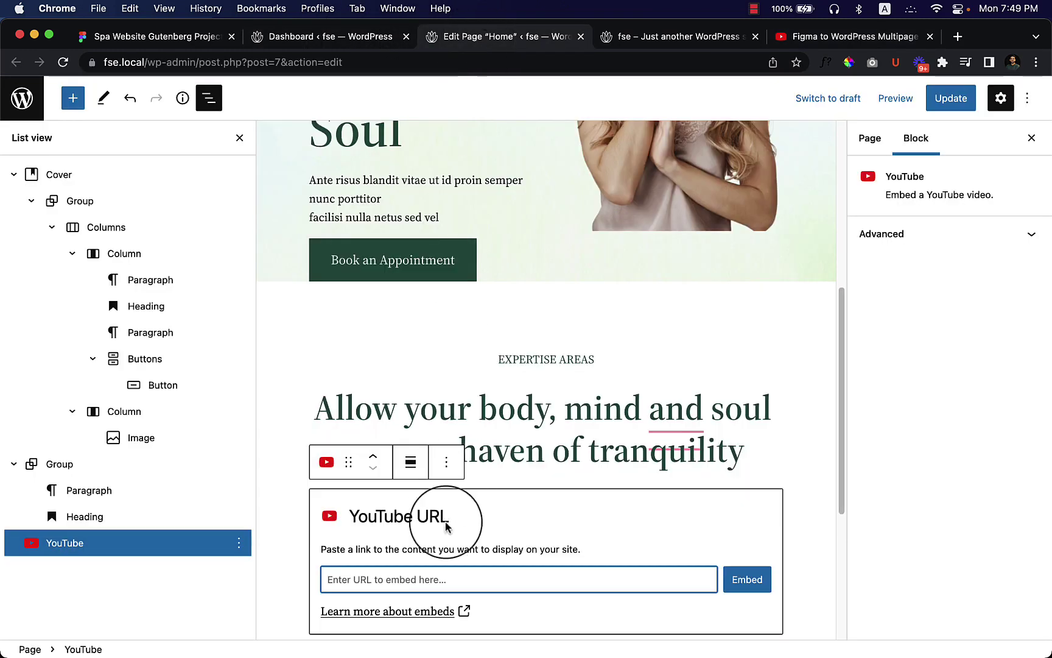
click(739, 582)
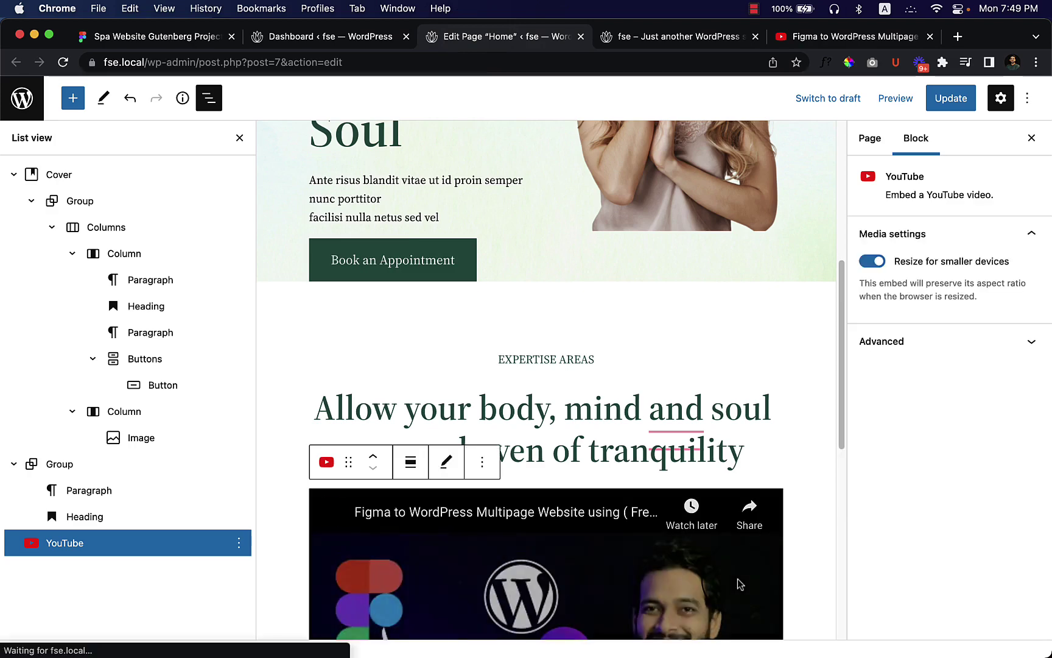
click(204, 97)
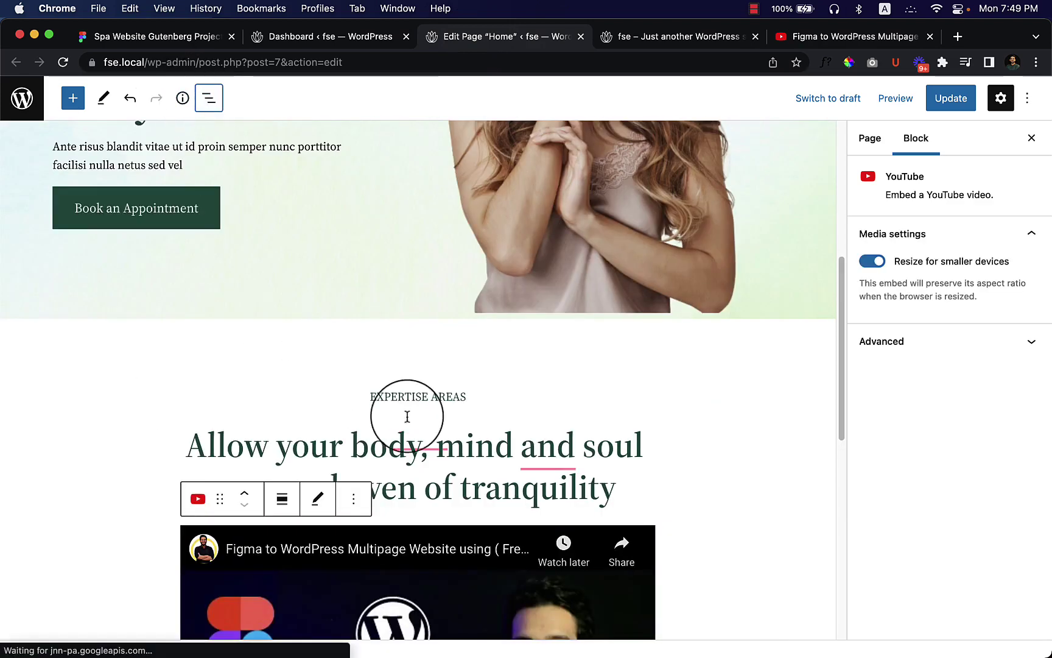
- Try full width on the embedded YouTube video, set its alignment to Wide width, and update the page
scroll(458, 426, down, 3)
scroll(681, 391, down, 3)
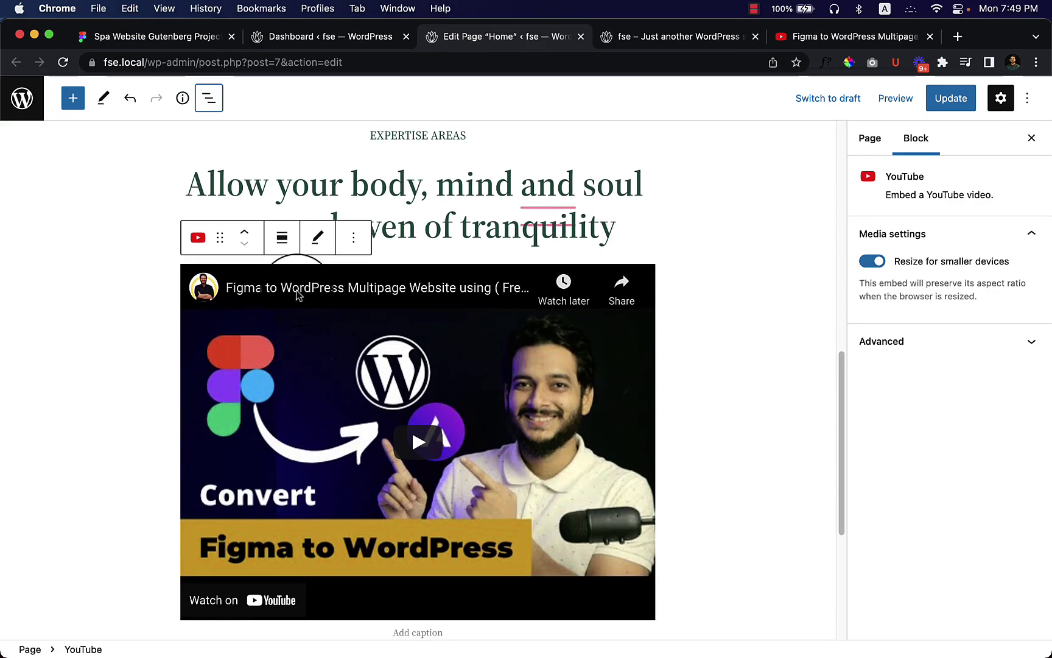
click(276, 250)
click(324, 352)
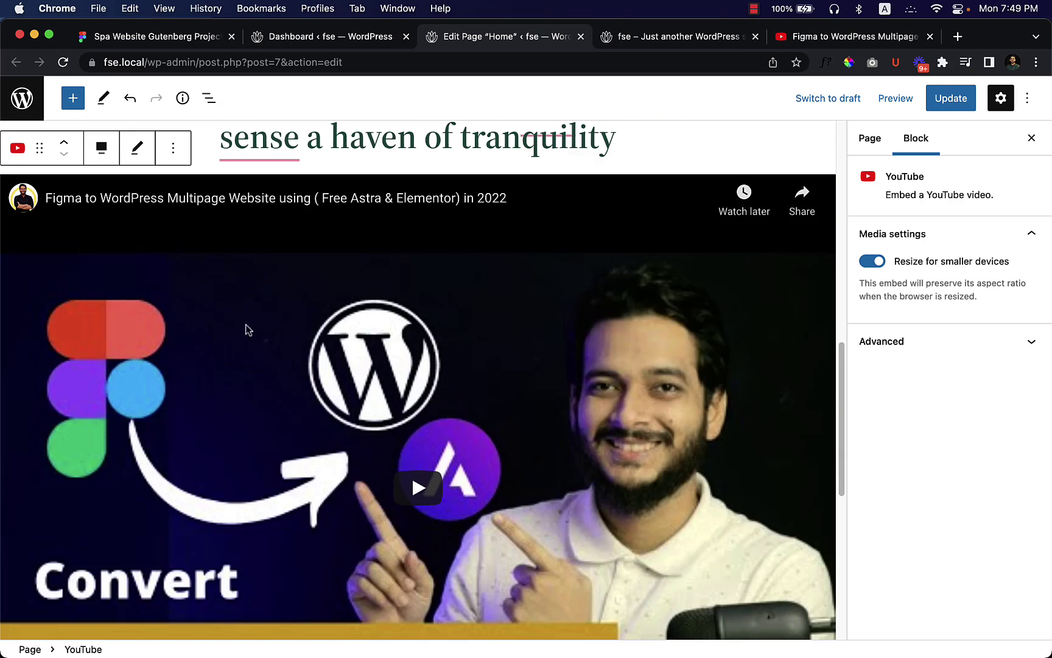
scroll(152, 280, up, 1)
click(100, 181)
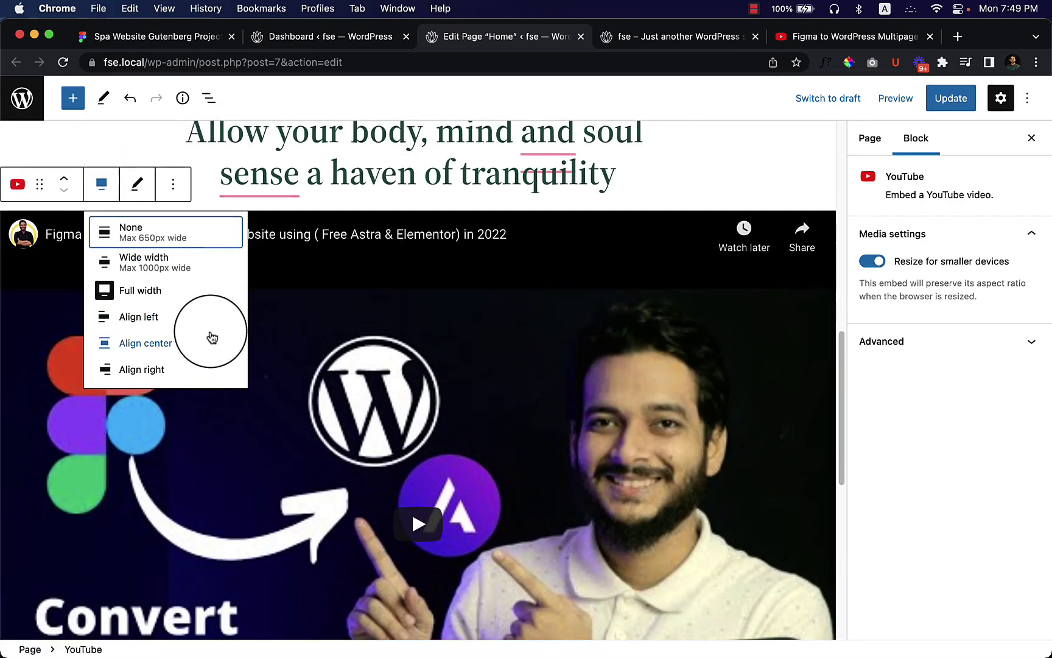
click(144, 263)
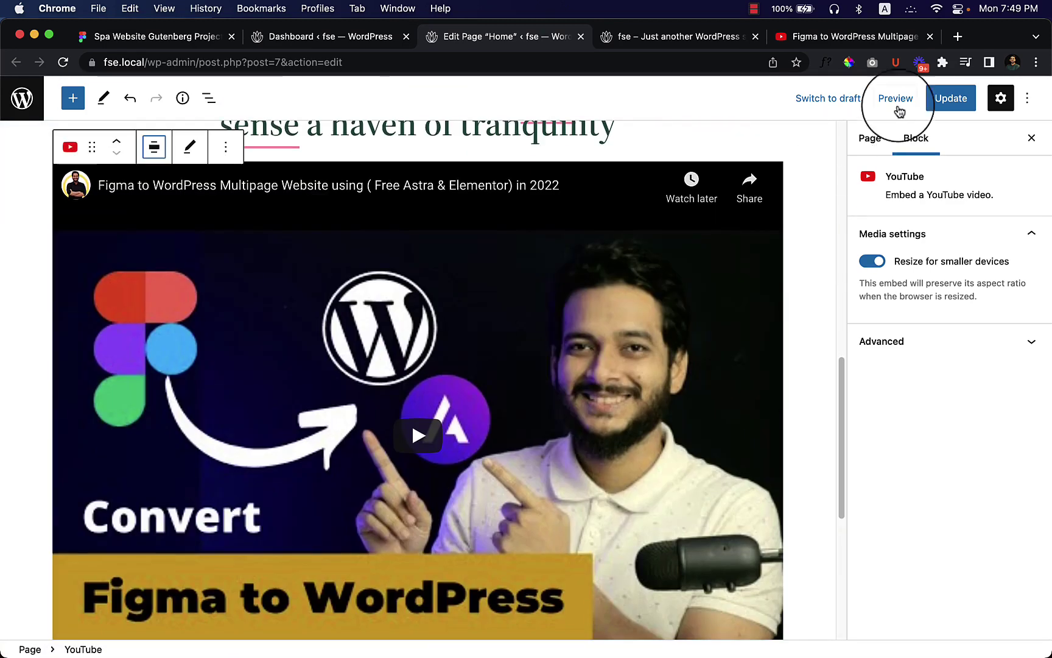
click(955, 101)
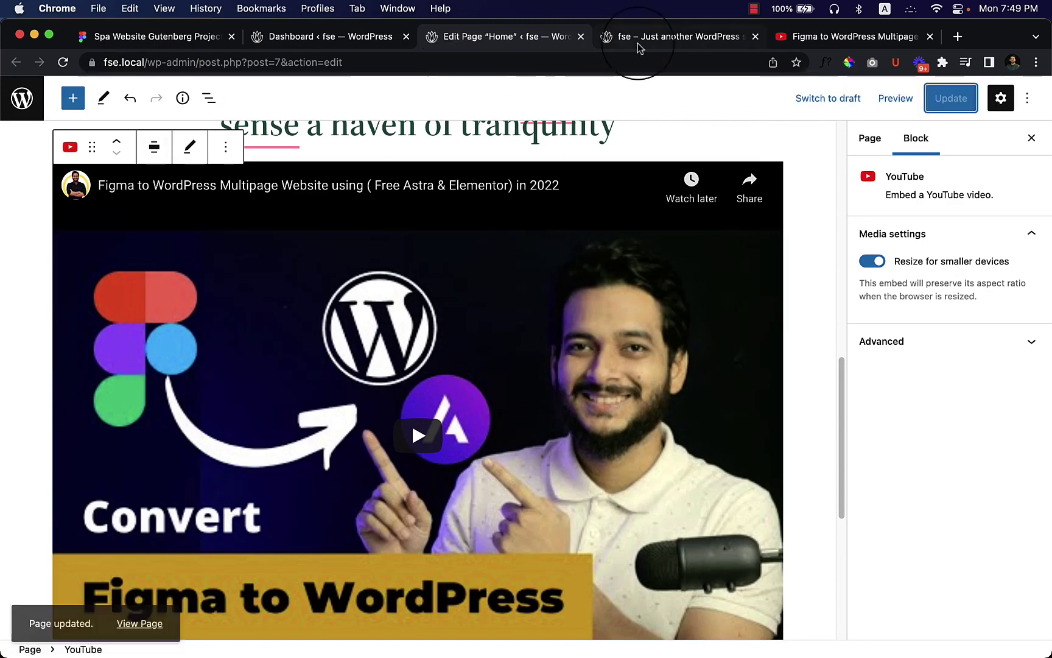
- Reload the live home page and check the embedded video's size and spacing against the heading and footer
click(638, 40)
right_click(448, 287)
click(468, 327)
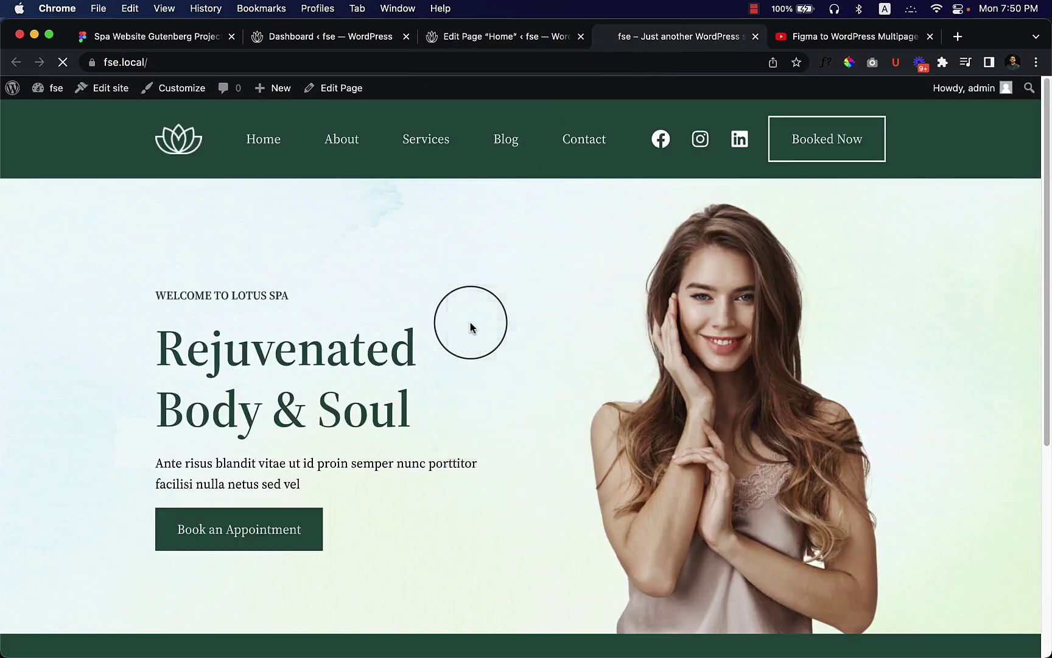
scroll(605, 390, down, 10)
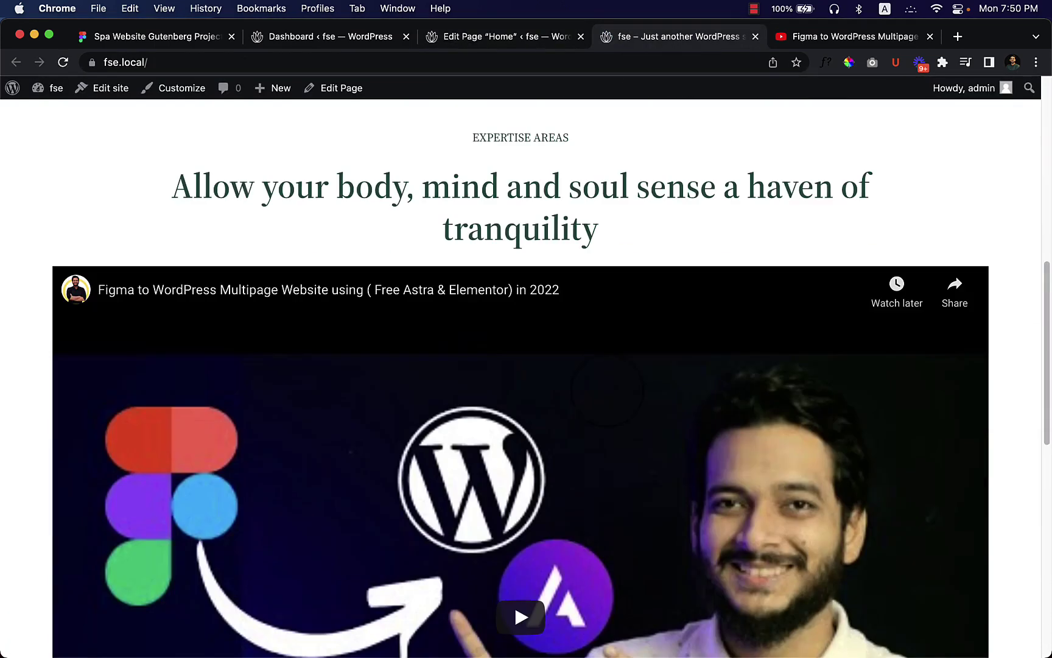
scroll(609, 417, down, 4)
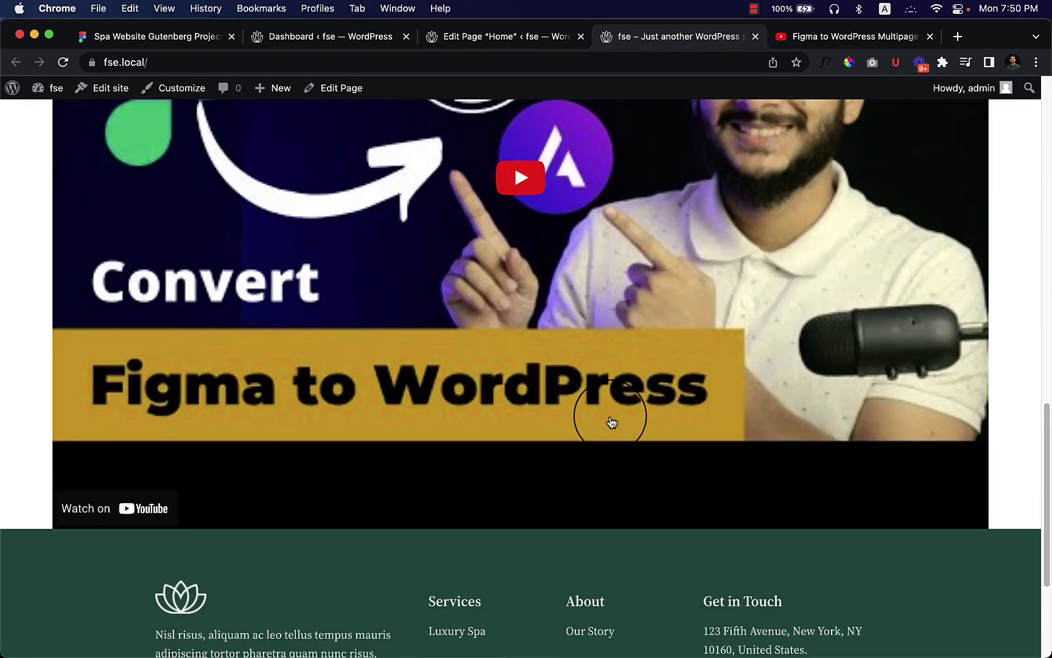
scroll(611, 424, up, 5)
scroll(613, 425, up, 7)
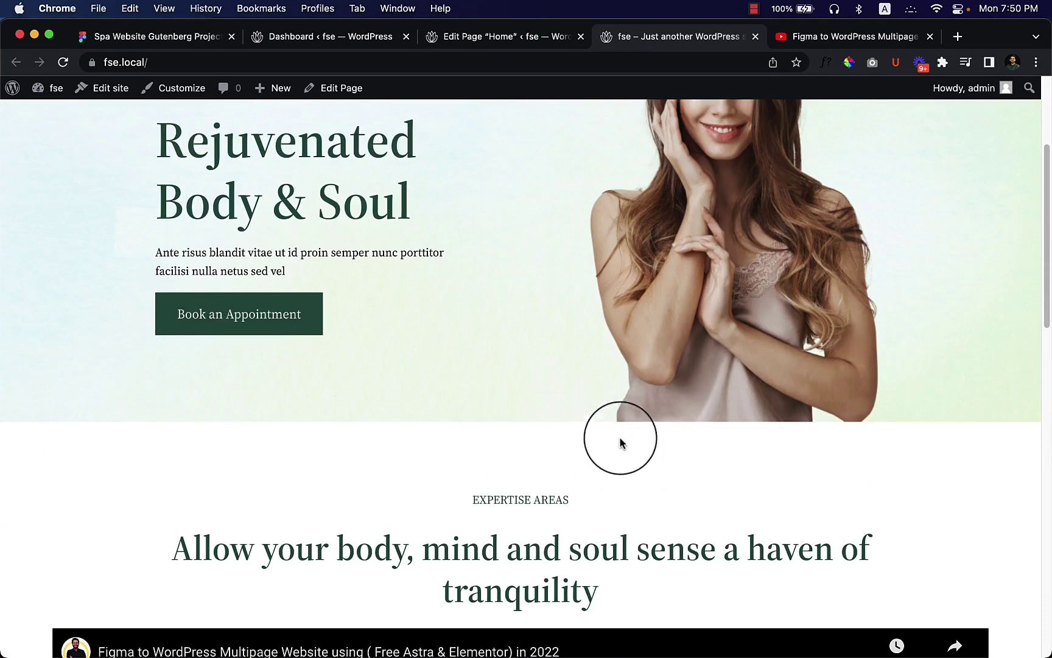
- Remove the YouTube block below the Expertise Areas group on the home page
click(494, 38)
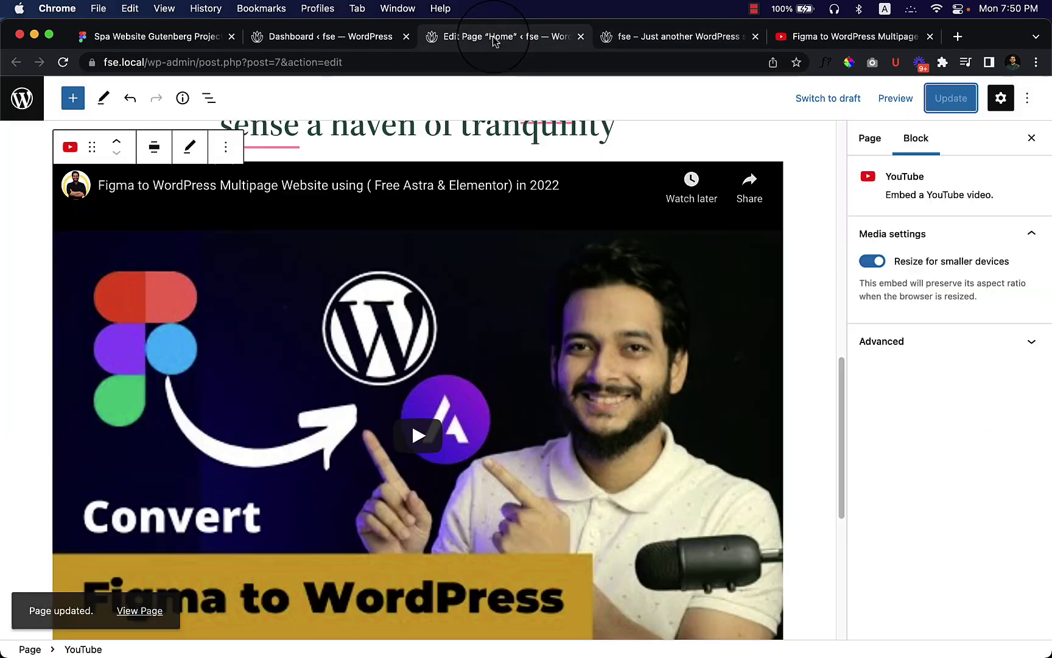
click(227, 151)
click(314, 457)
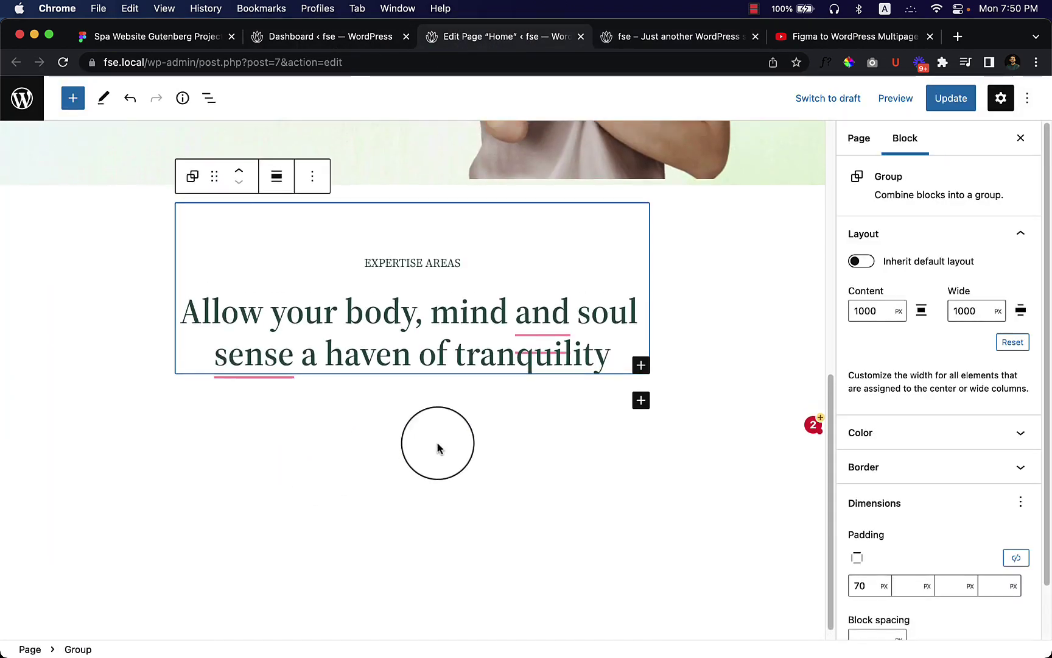
click(634, 334)
click(670, 314)
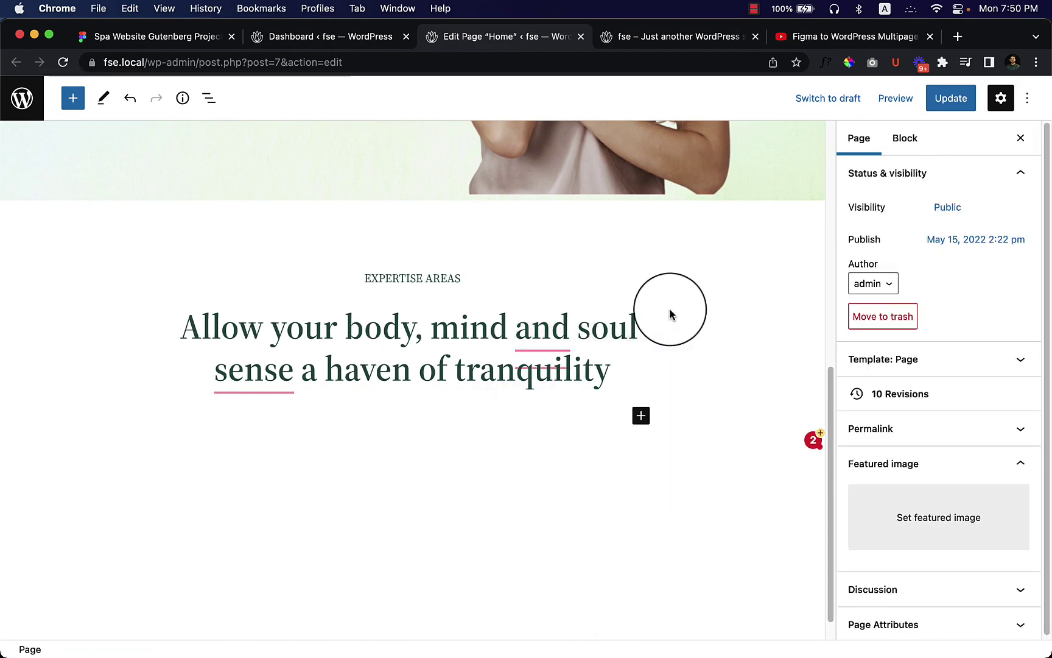
- Select the Expertise Areas group in the block list and clear its custom content and wide widths
click(286, 293)
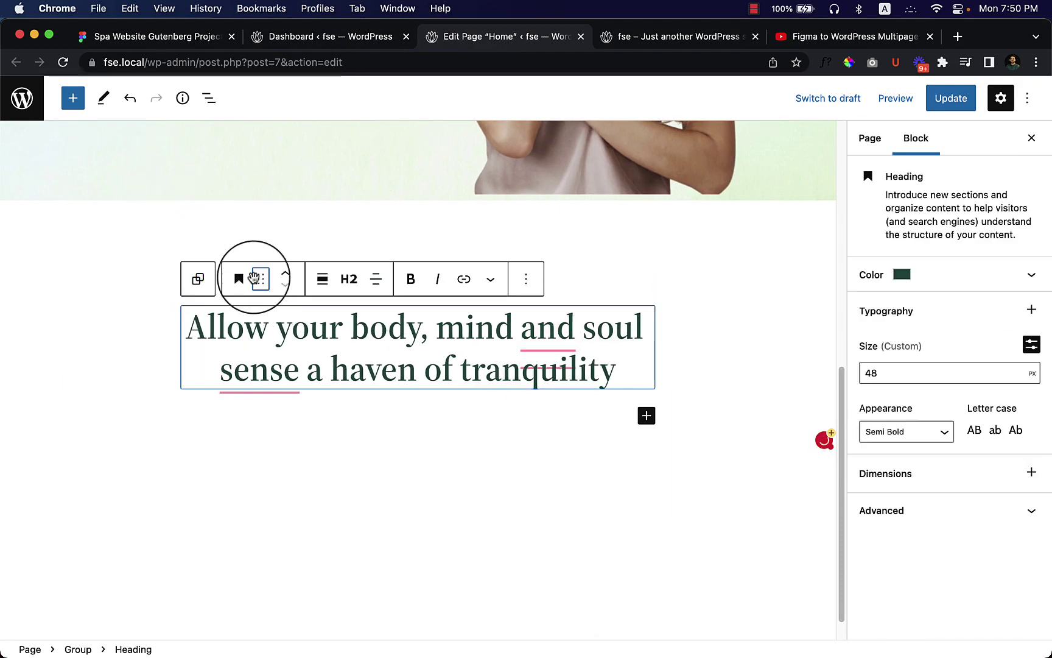
click(209, 98)
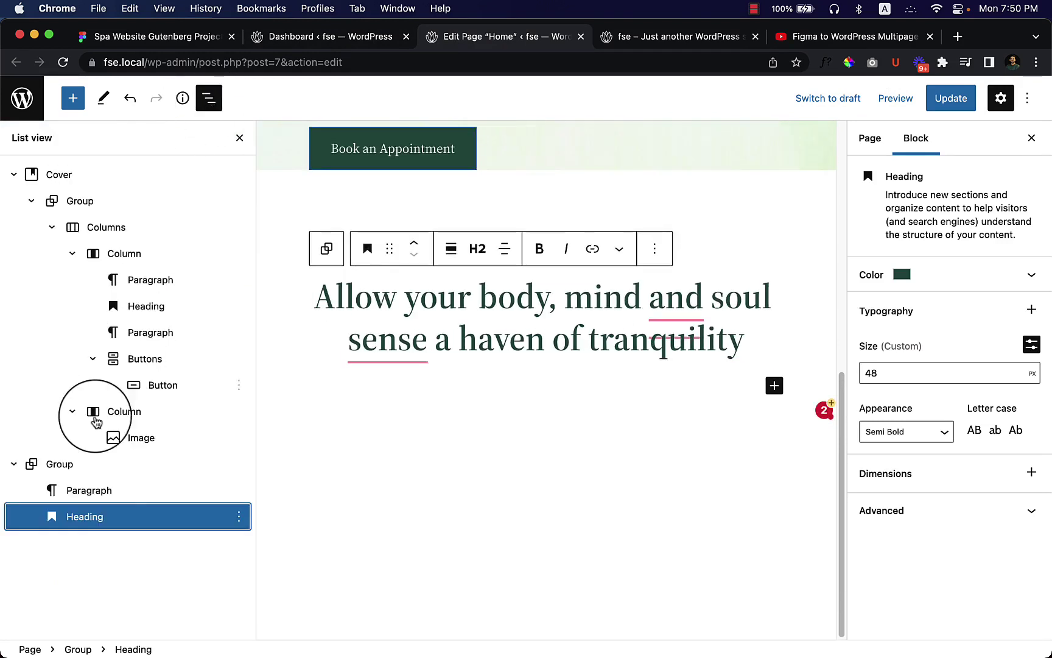
click(93, 467)
click(871, 312)
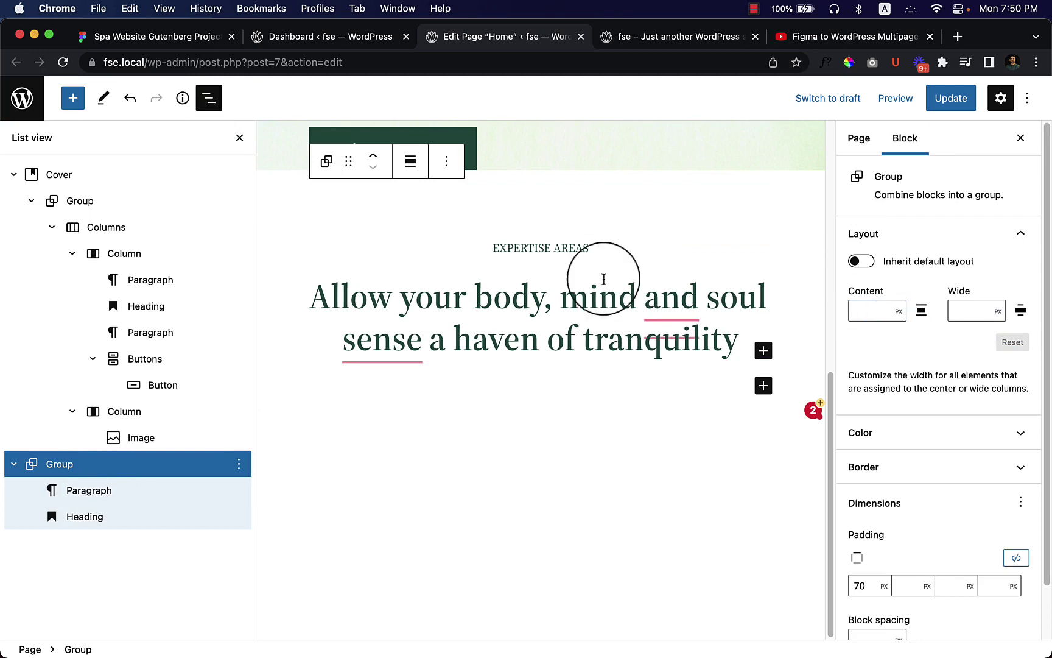
- Try Inherit default layout on the Expertise Areas group, leave it switched off, and update the page
click(858, 261)
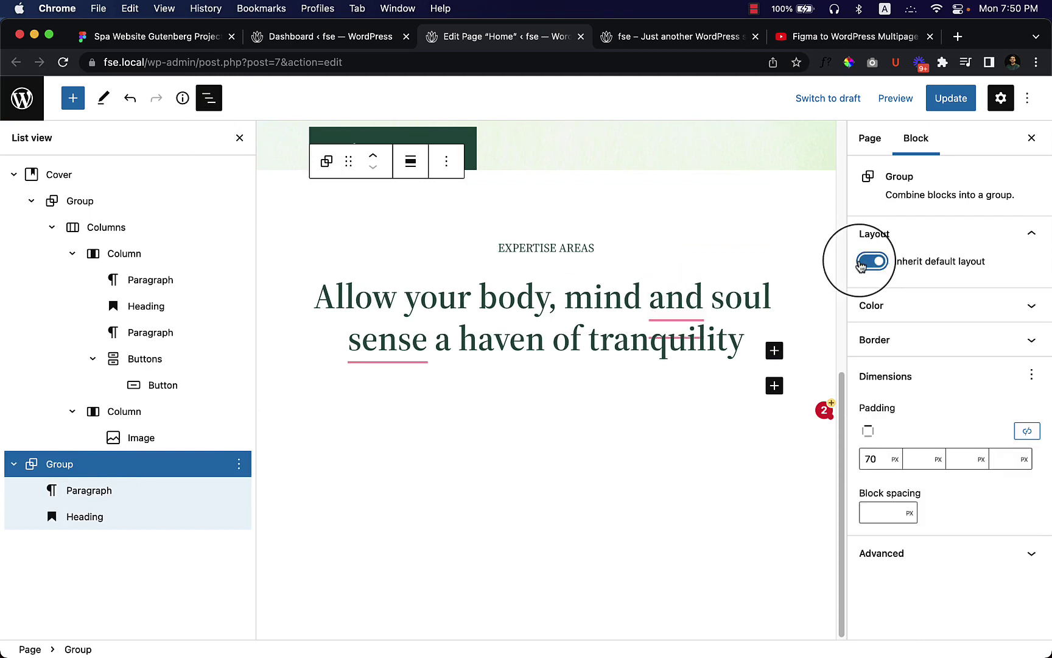
click(859, 262)
click(860, 262)
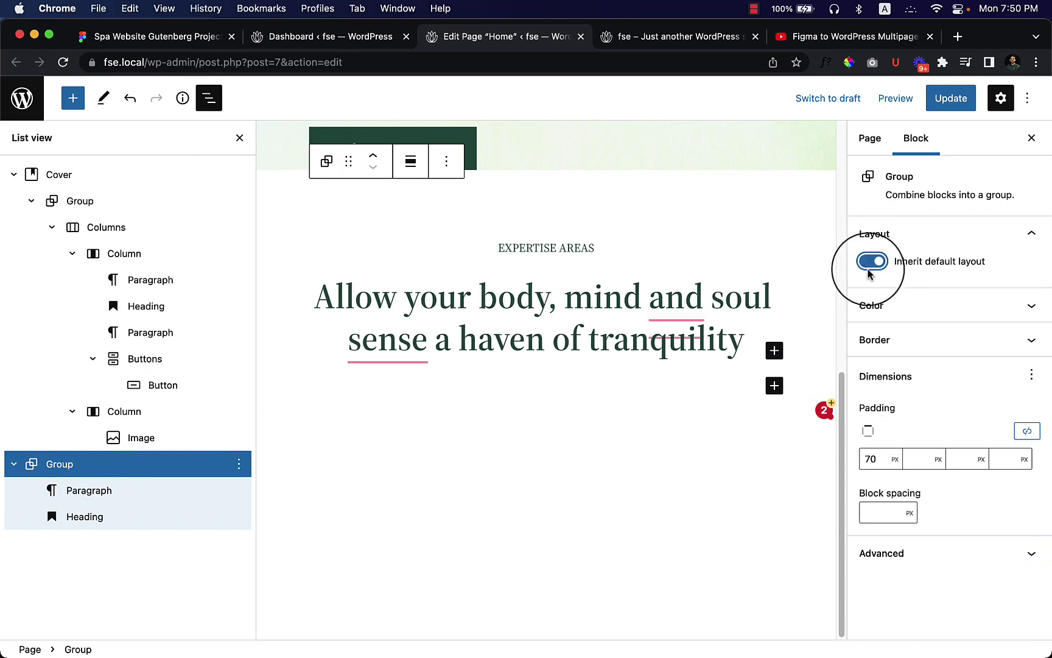
click(871, 262)
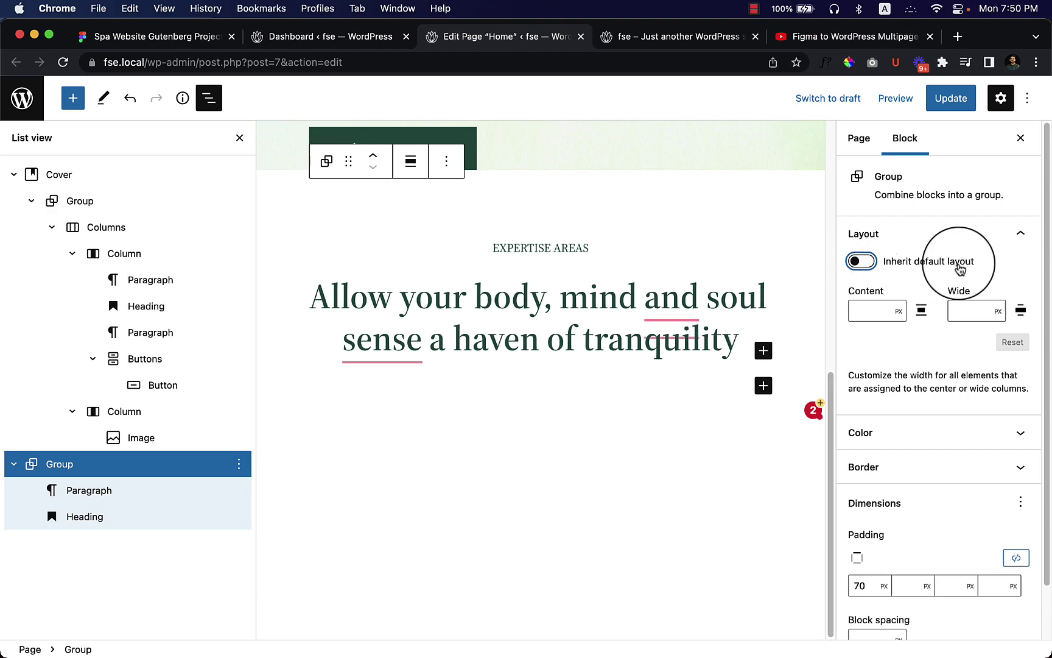
click(950, 99)
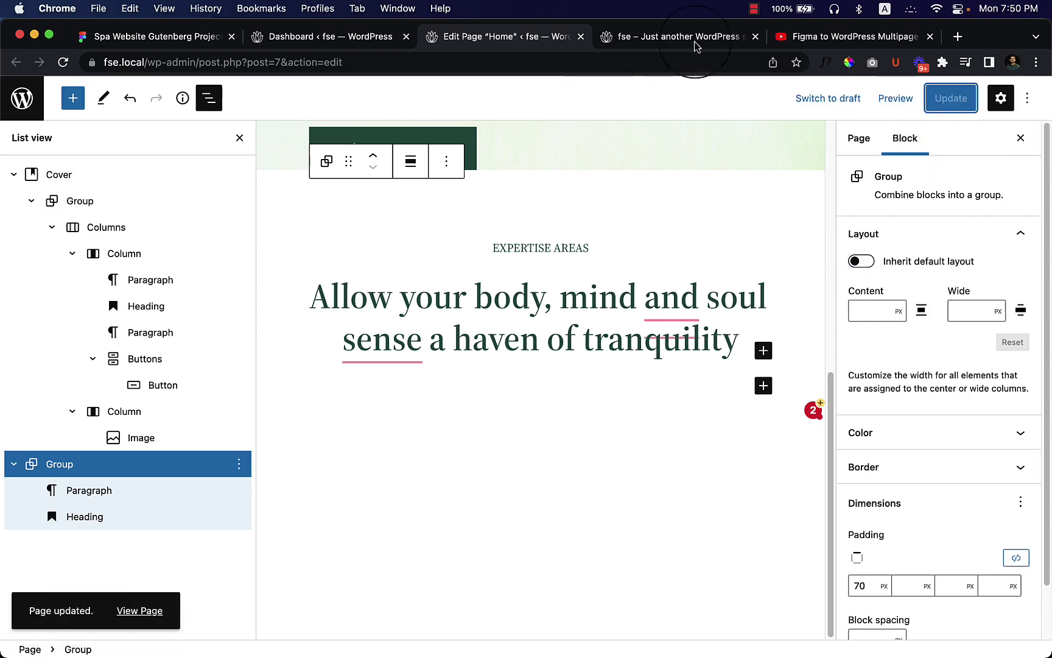
- Reload the live home page and check how wide the Expertise Areas heading runs
click(673, 37)
right_click(402, 421)
click(453, 464)
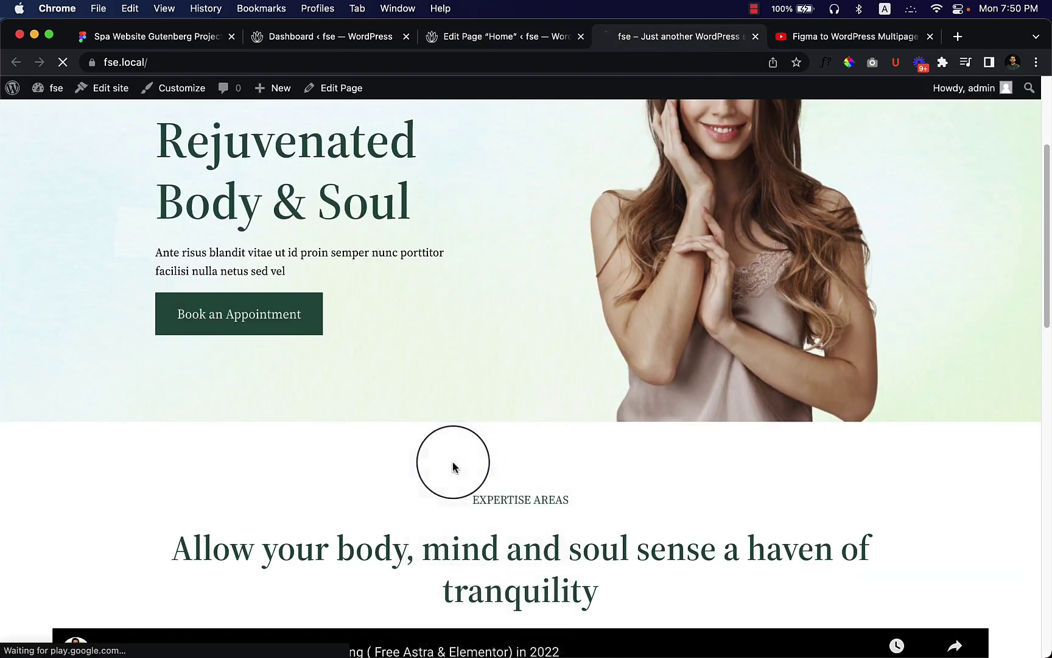
scroll(453, 467, down, 3)
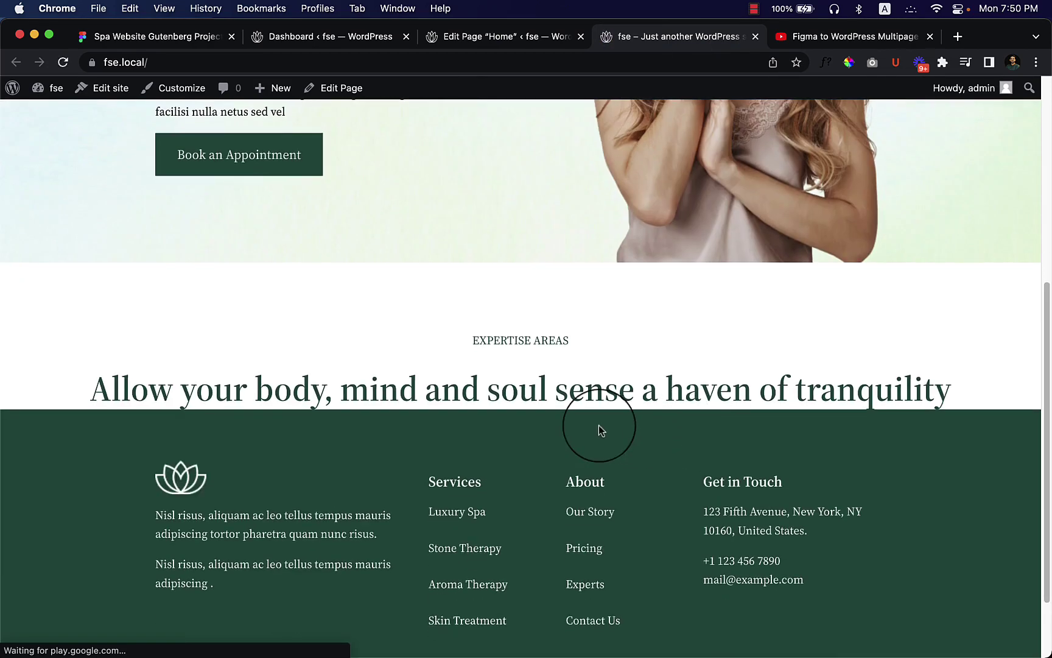
- Turn on Inherit default layout for the Expertise Areas group in the page editor and update the page
click(371, 39)
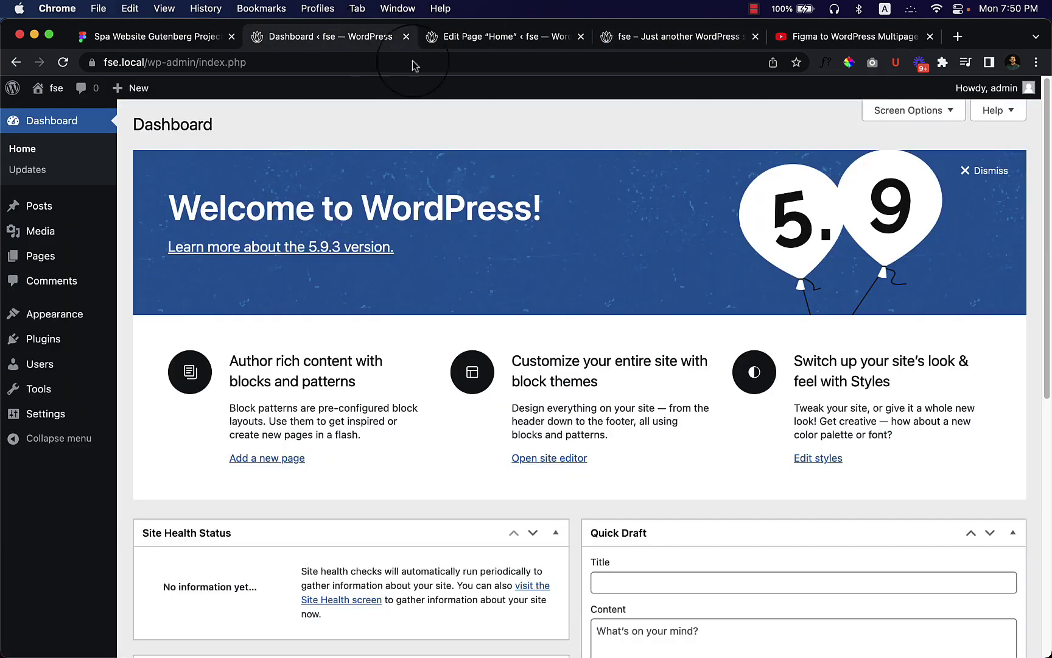
click(498, 38)
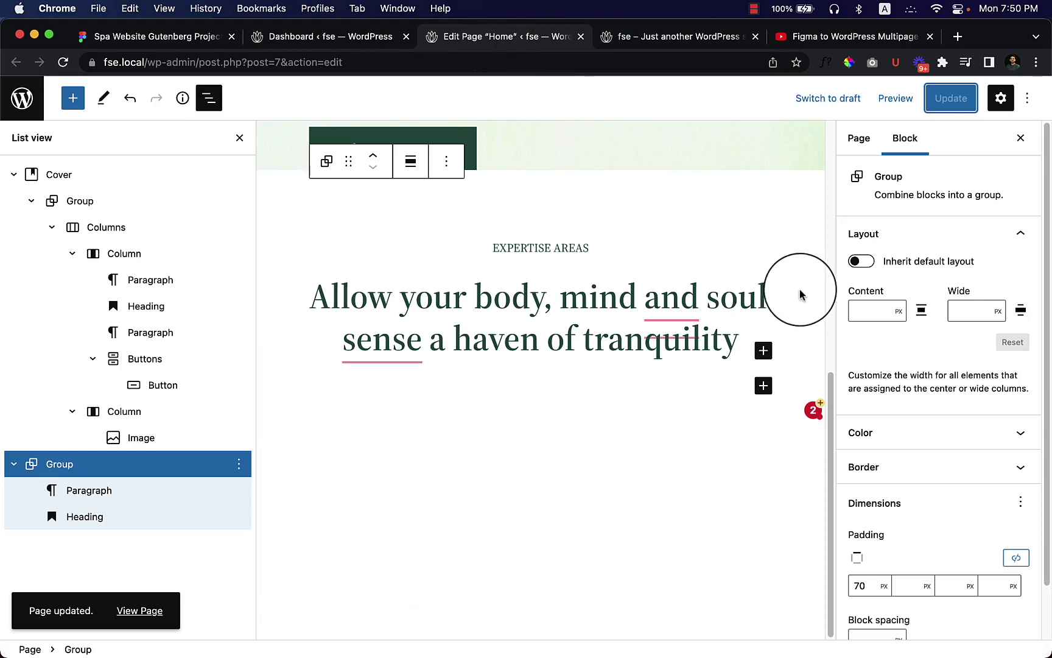
click(865, 266)
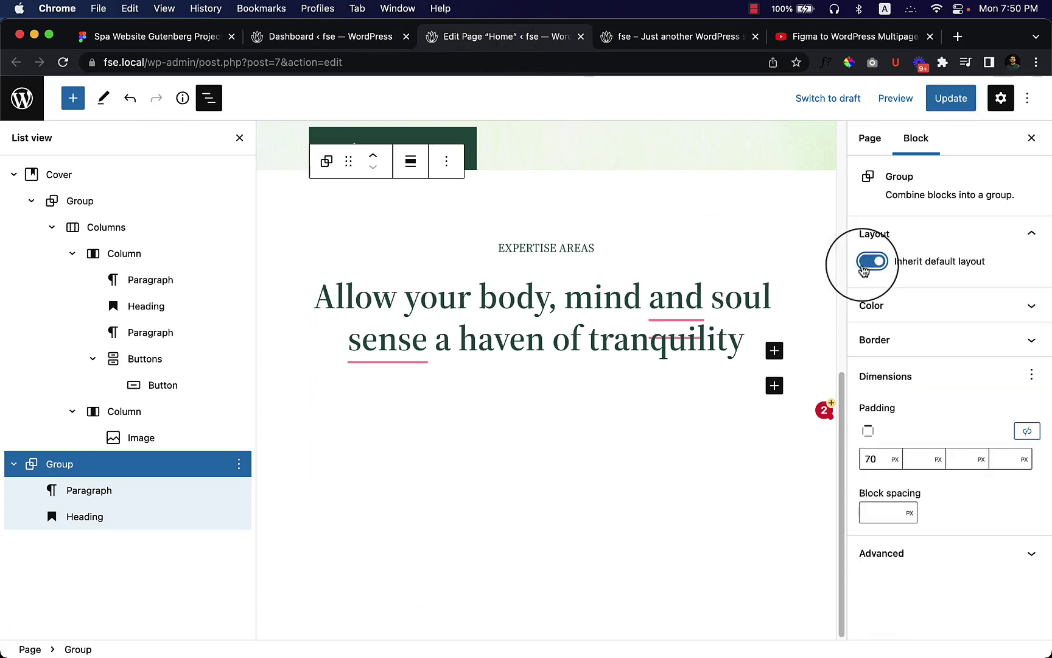
click(946, 105)
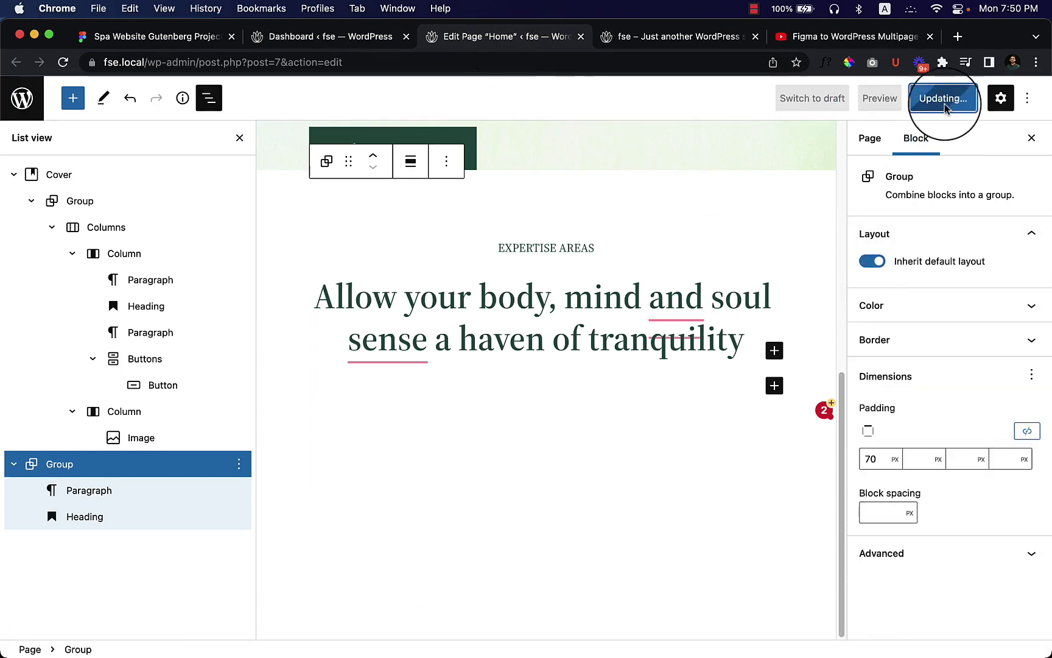
- Reload the live home page to check the heading's line wrapping with the inherited layout
click(673, 38)
right_click(545, 281)
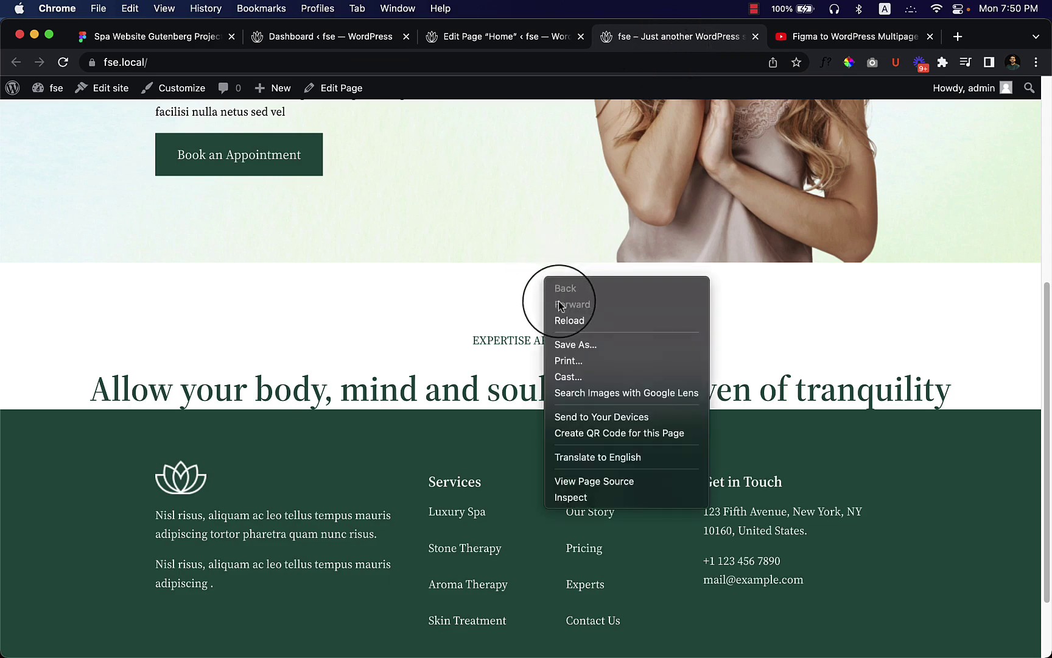
click(566, 320)
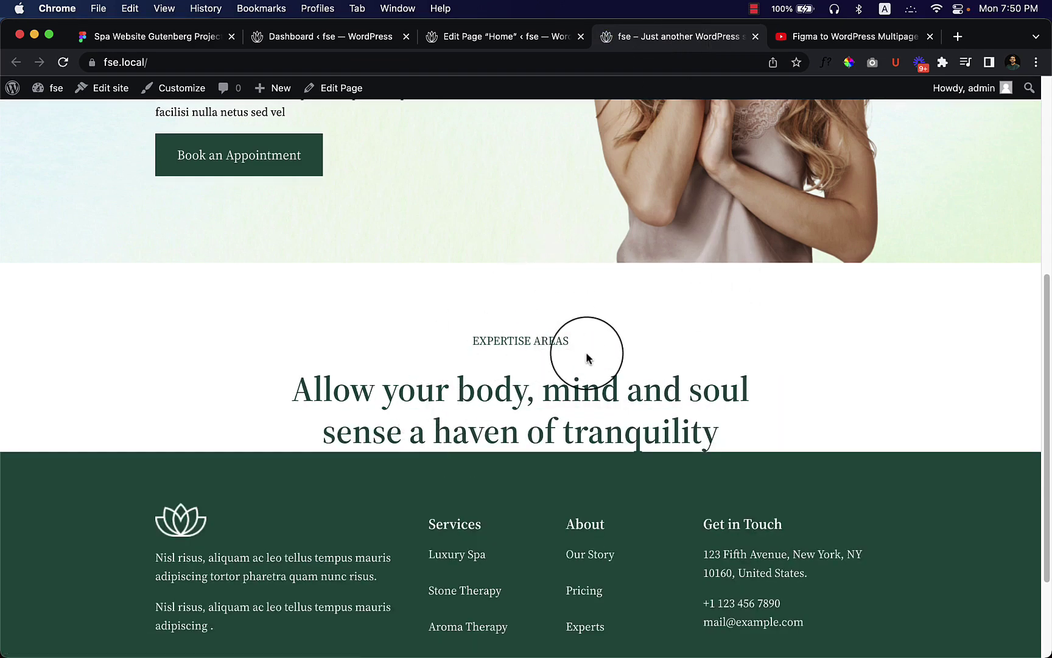
- Inspect the heading, its group container and the EXPERTISE AREAS paragraph in the developer tools to examine their width rules
right_click(297, 418)
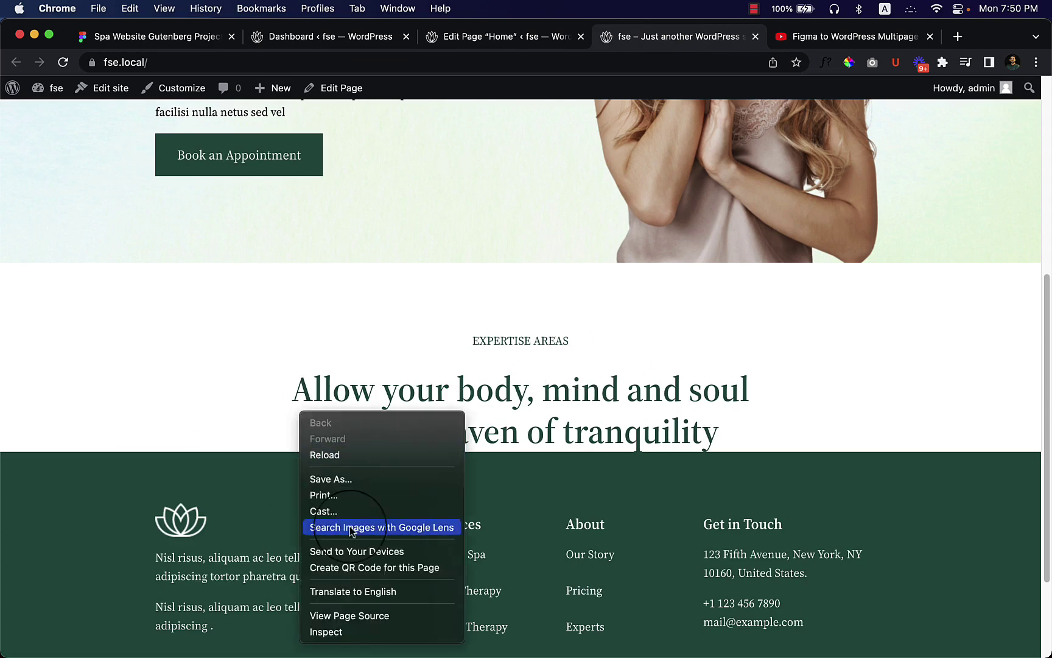
click(347, 633)
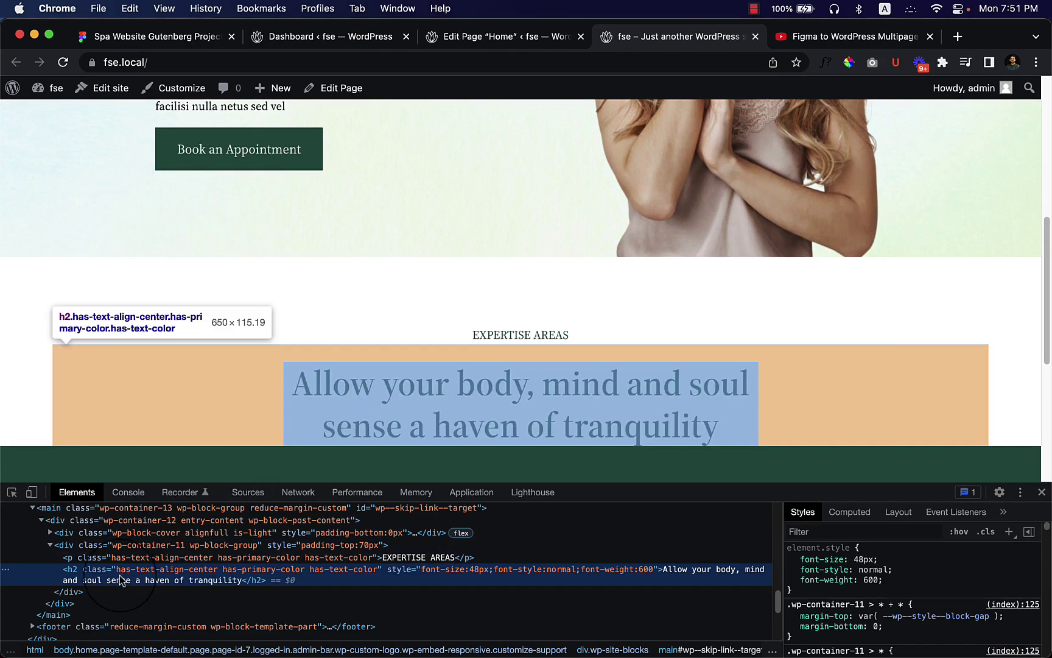
click(112, 545)
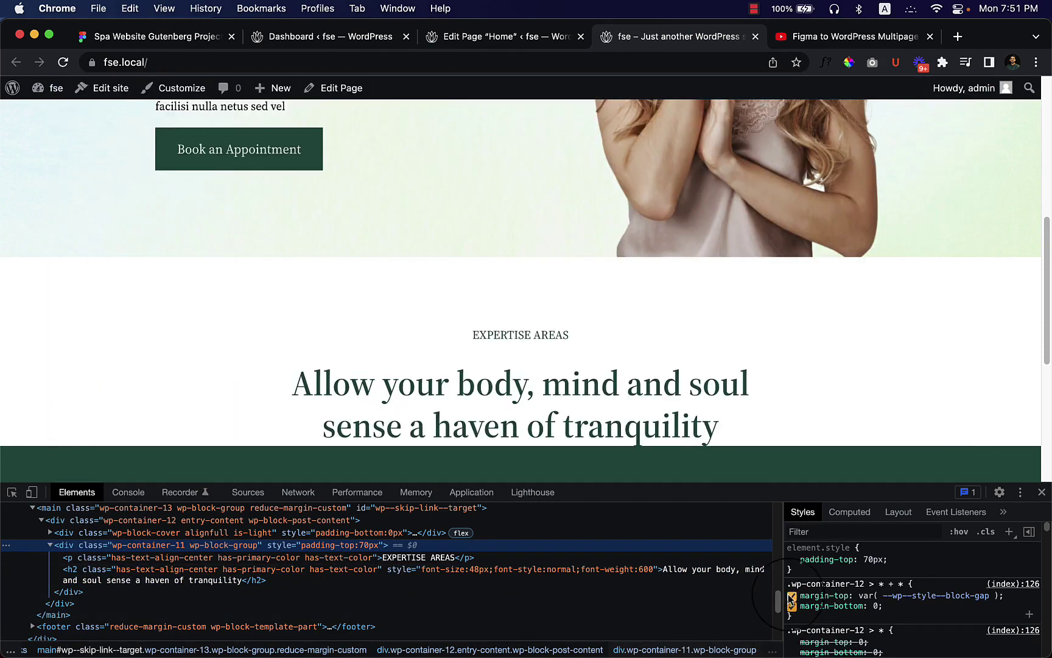
scroll(803, 601, down, 1)
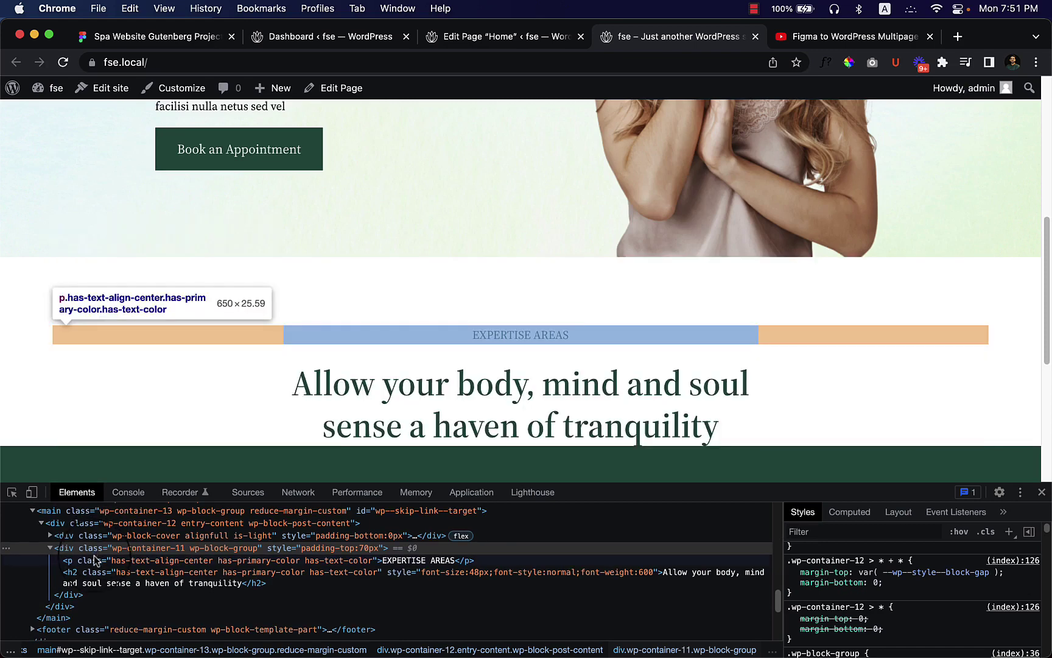
click(96, 552)
click(97, 559)
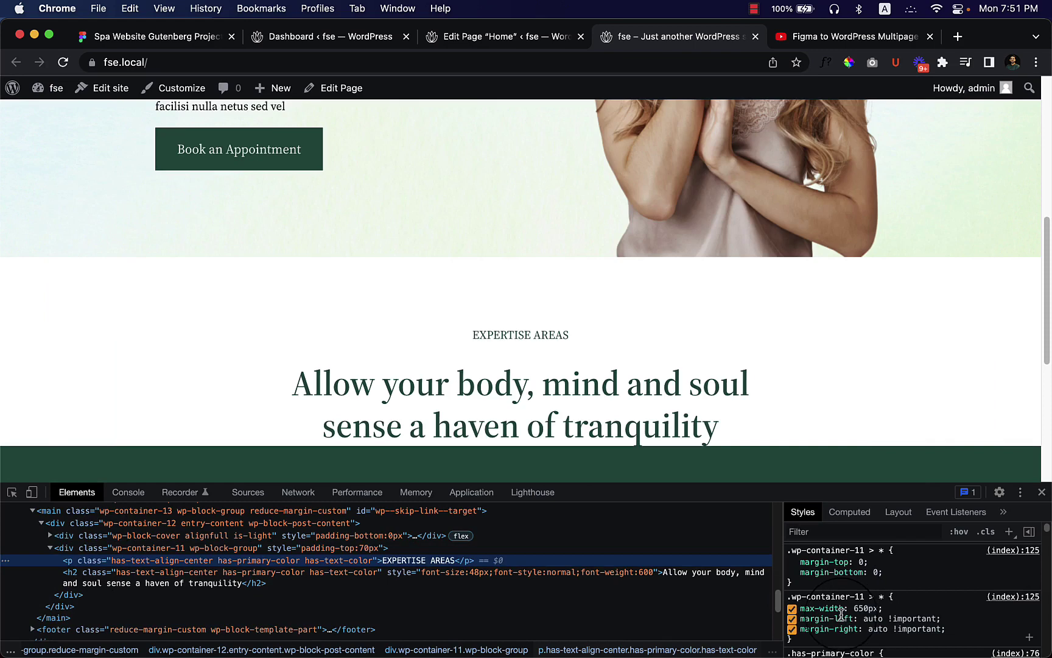
- Close the developer tools and the editor's list view, and examine the video image below the Expertise Areas heading in the Figma design
click(1042, 491)
click(496, 43)
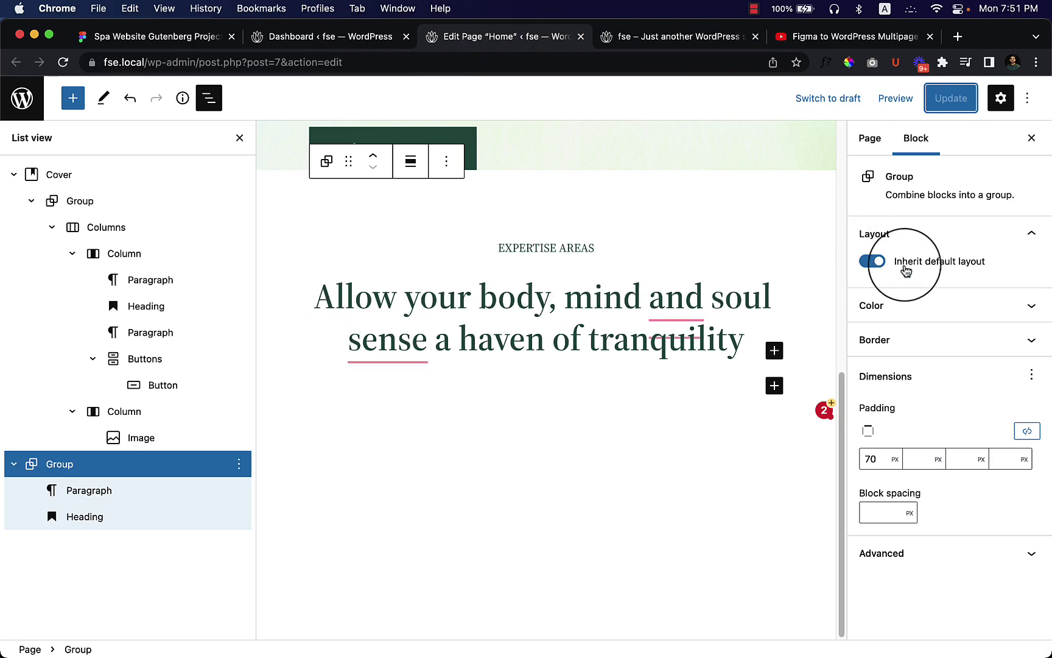
click(209, 99)
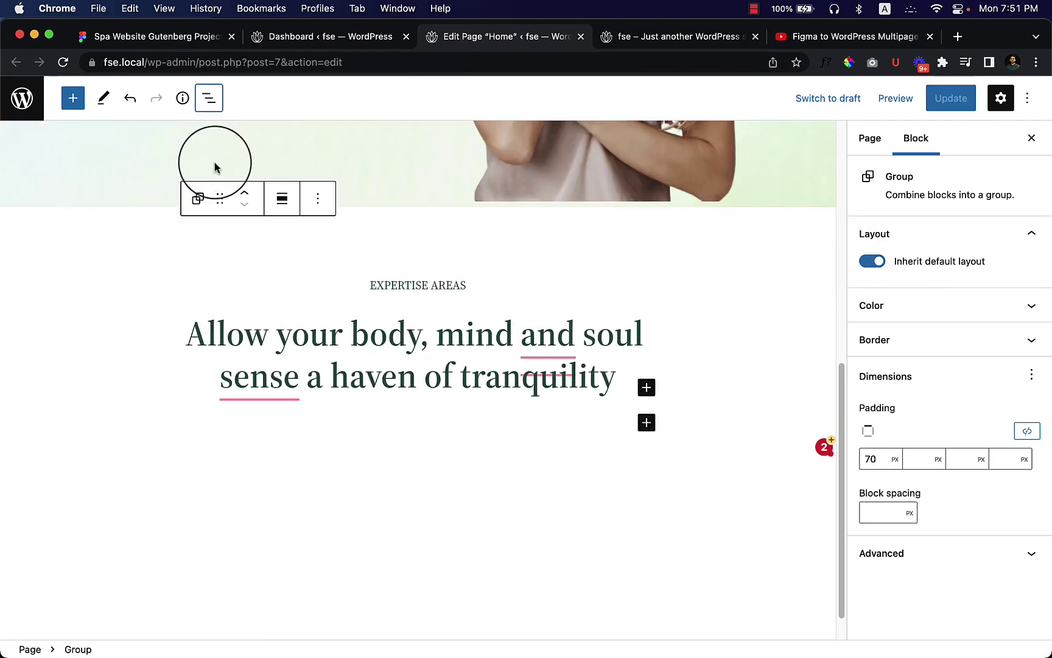
click(161, 38)
click(571, 324)
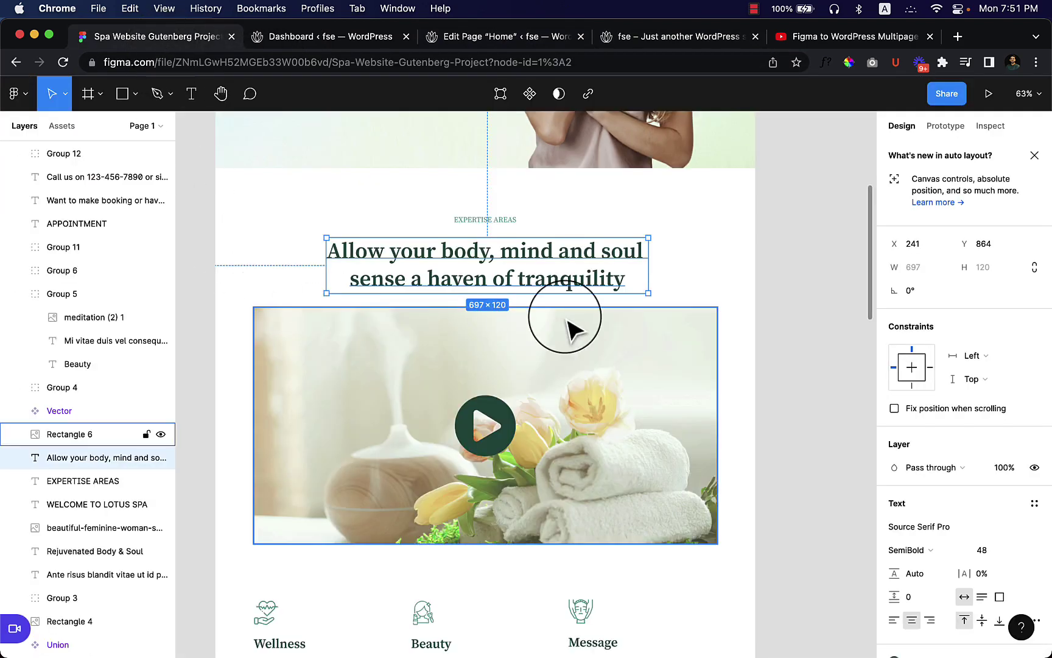
scroll(341, 357, down, 2)
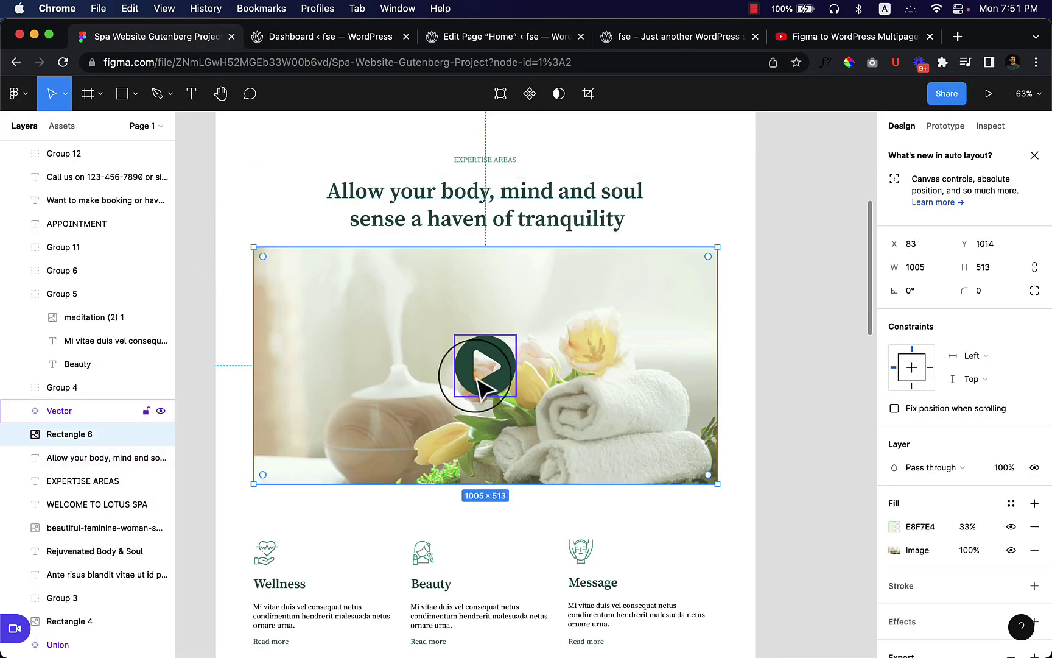
- Insert a Cover block below the Expertise Areas heading in the page editor, using video-bg-image.png from the media library
click(422, 44)
click(383, 433)
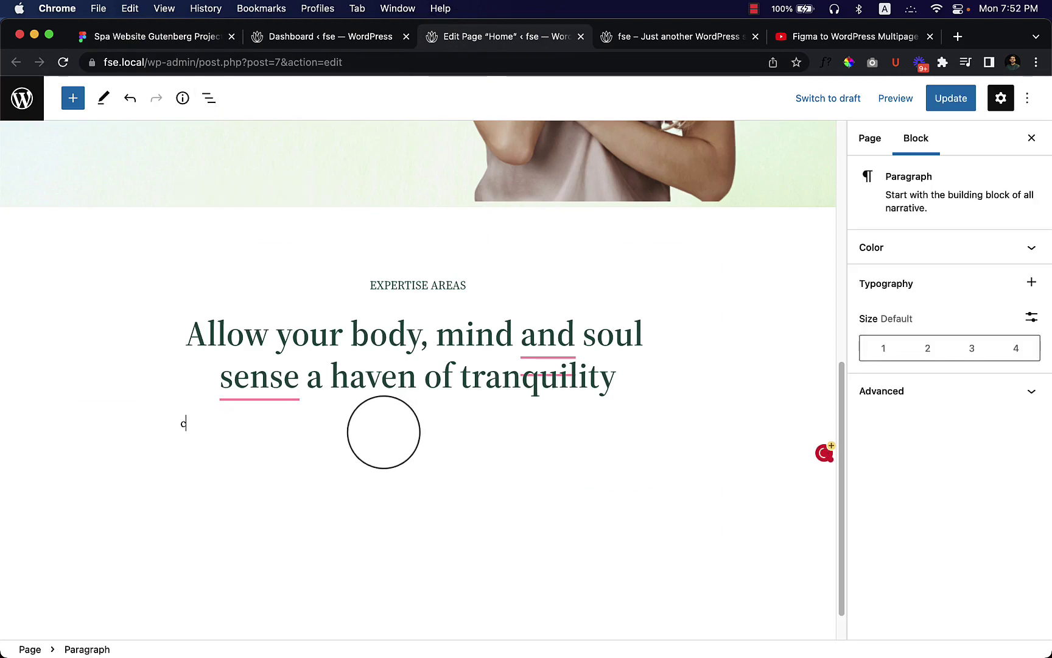
text(/co)
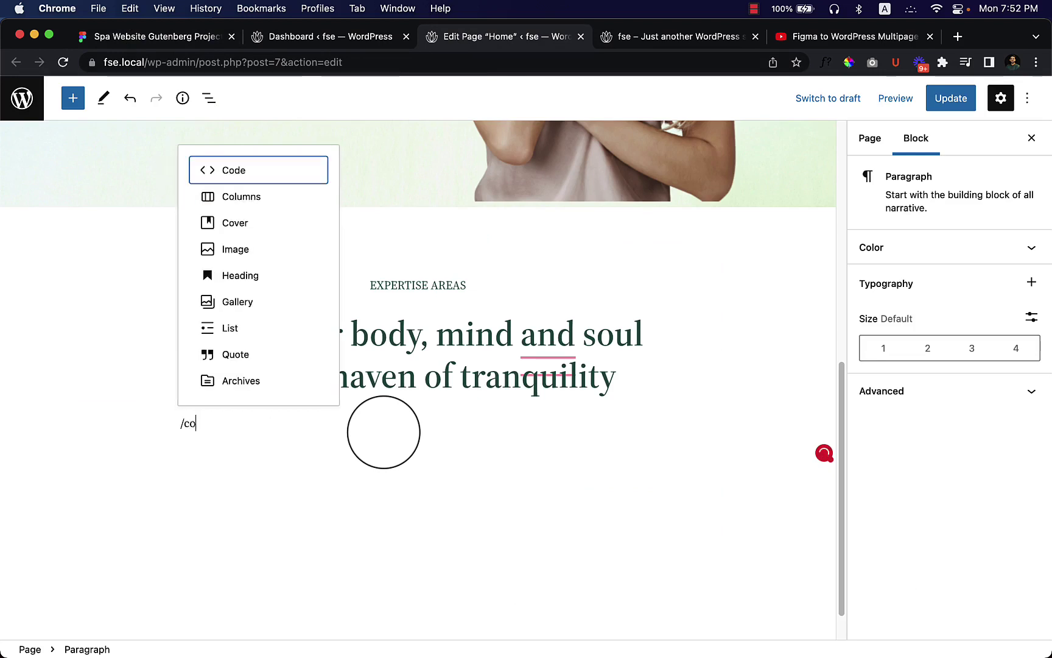
text(v)
click(303, 383)
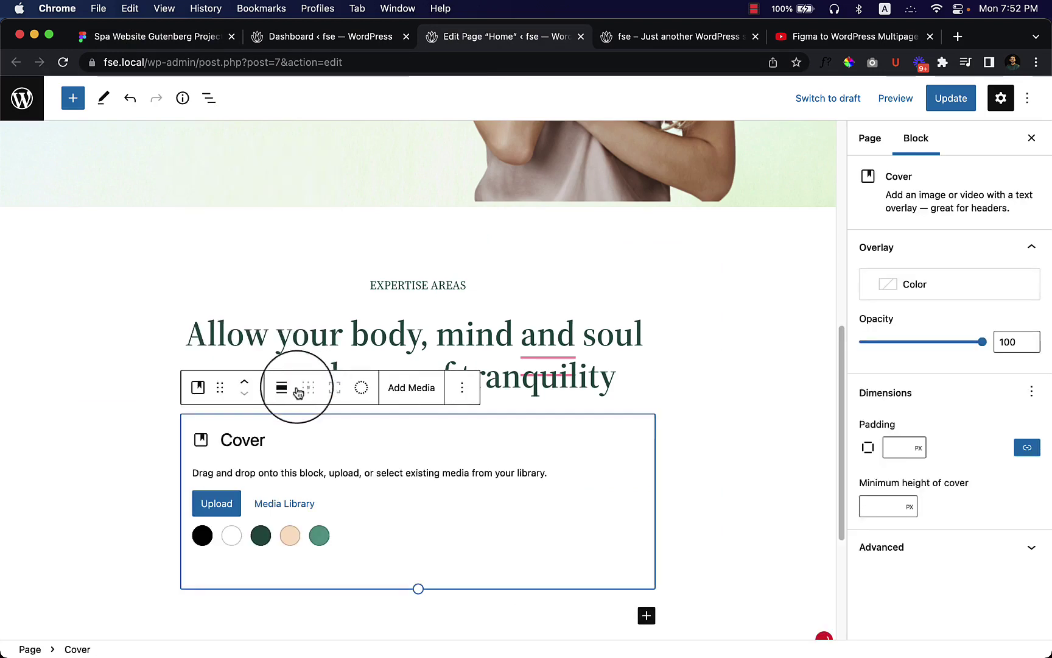
click(288, 503)
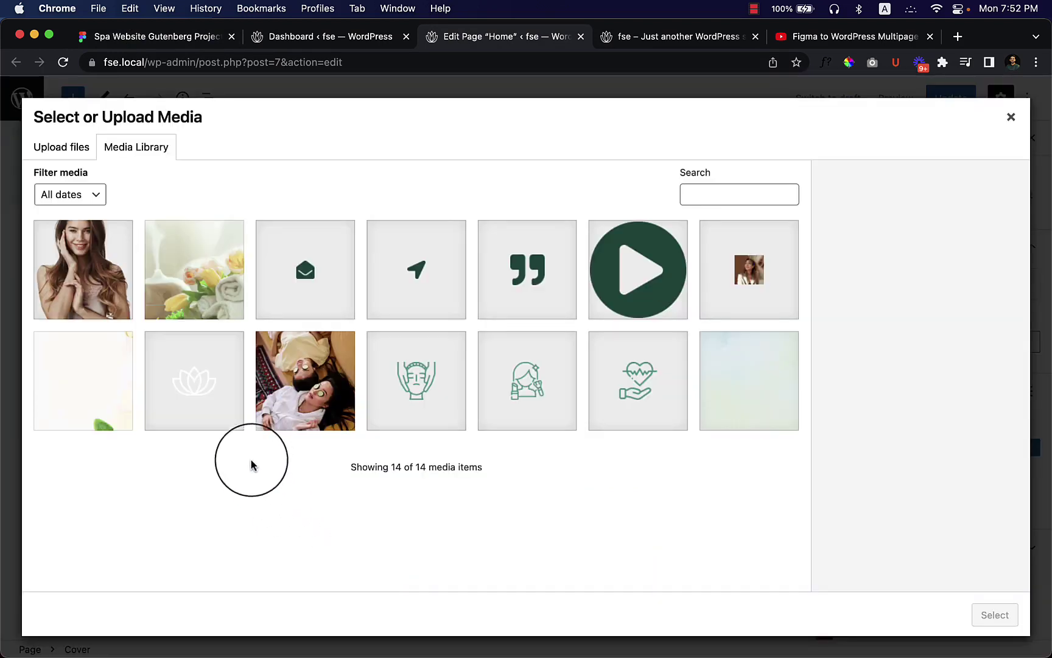
click(204, 283)
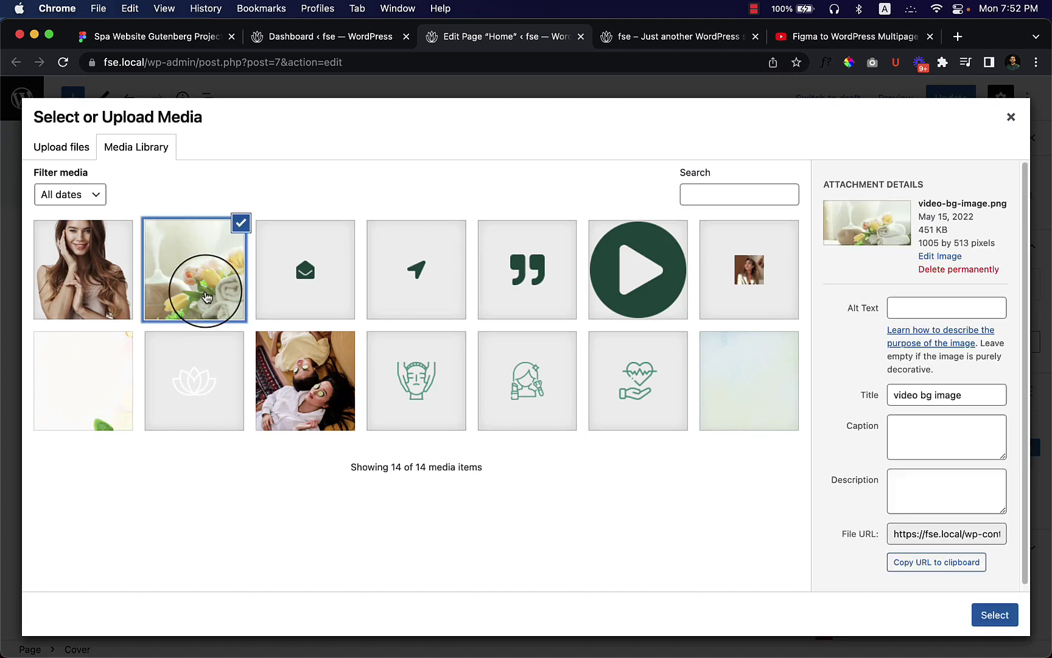
click(1013, 616)
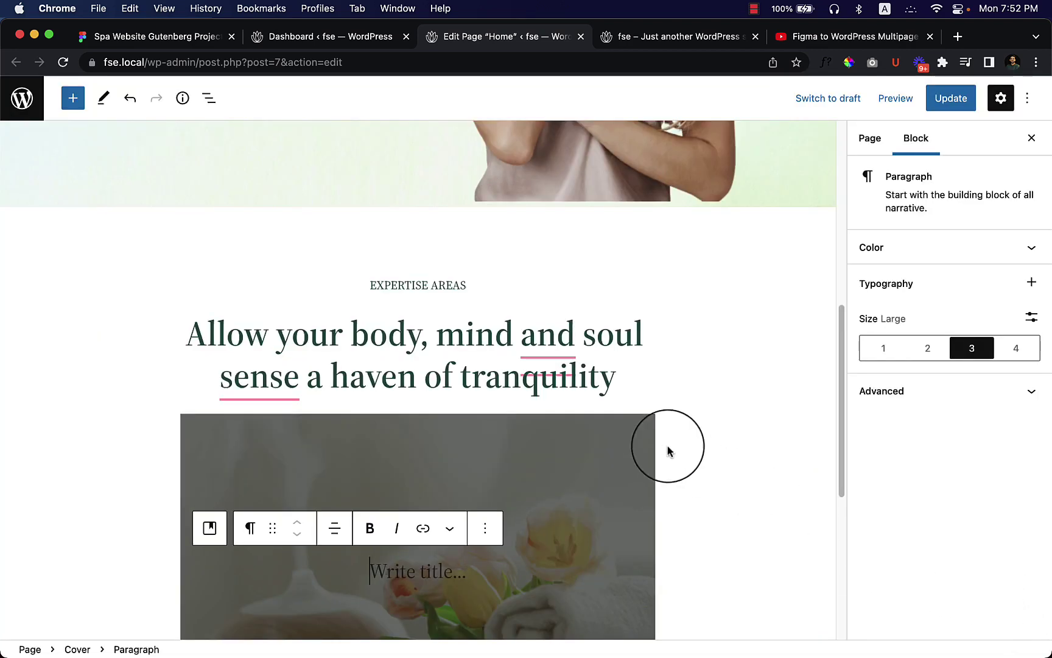
- Set the overlay opacity of the new cover to 0
scroll(668, 451, down, 3)
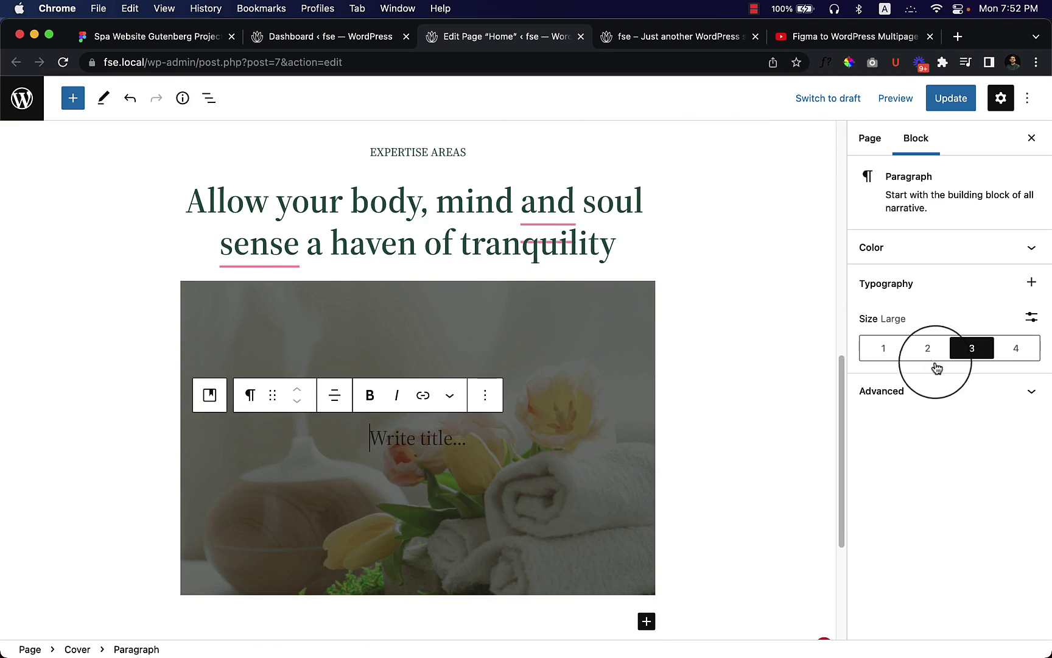
click(201, 305)
scroll(932, 512, down, 6)
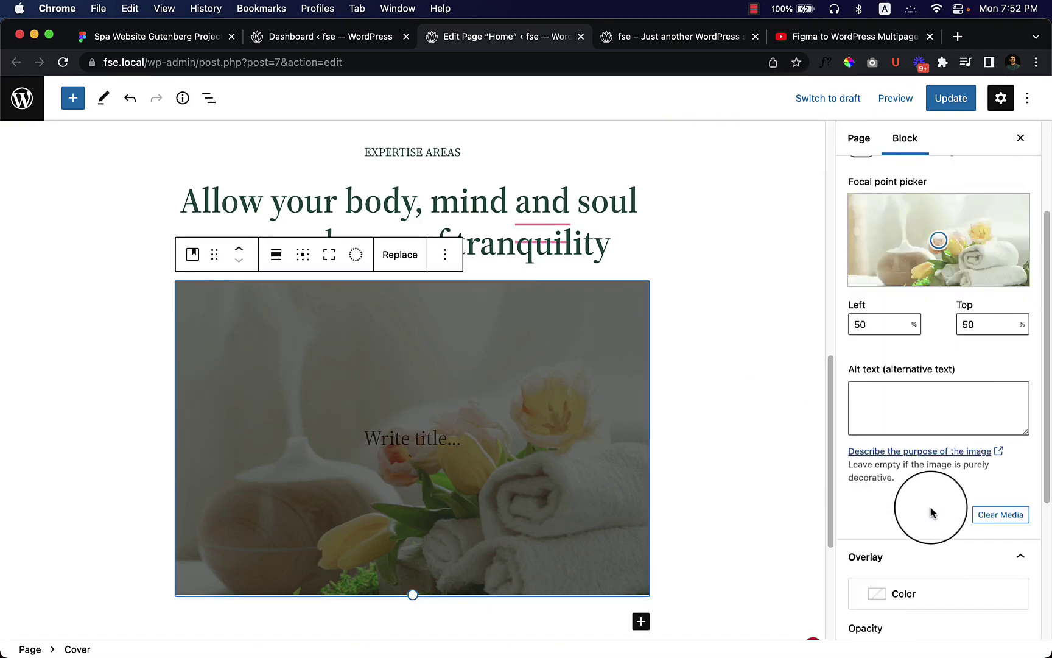
drag(916, 502, 817, 502)
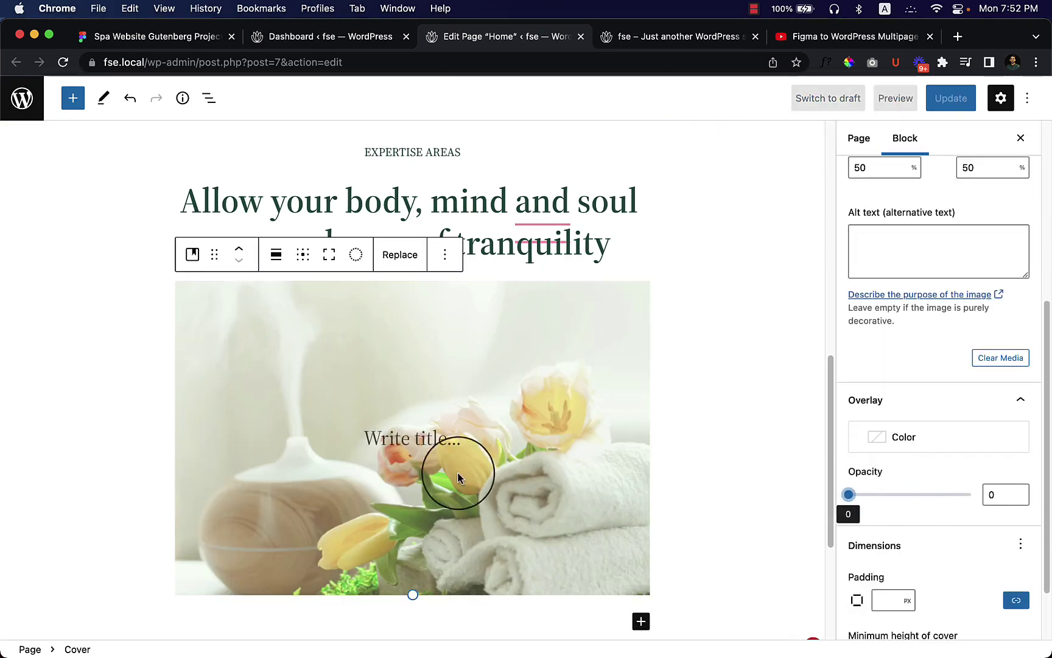
- Replace the cover's title placeholder with an Image block showing the play icon Vector-1.png from the media library
click(396, 437)
text(/im)
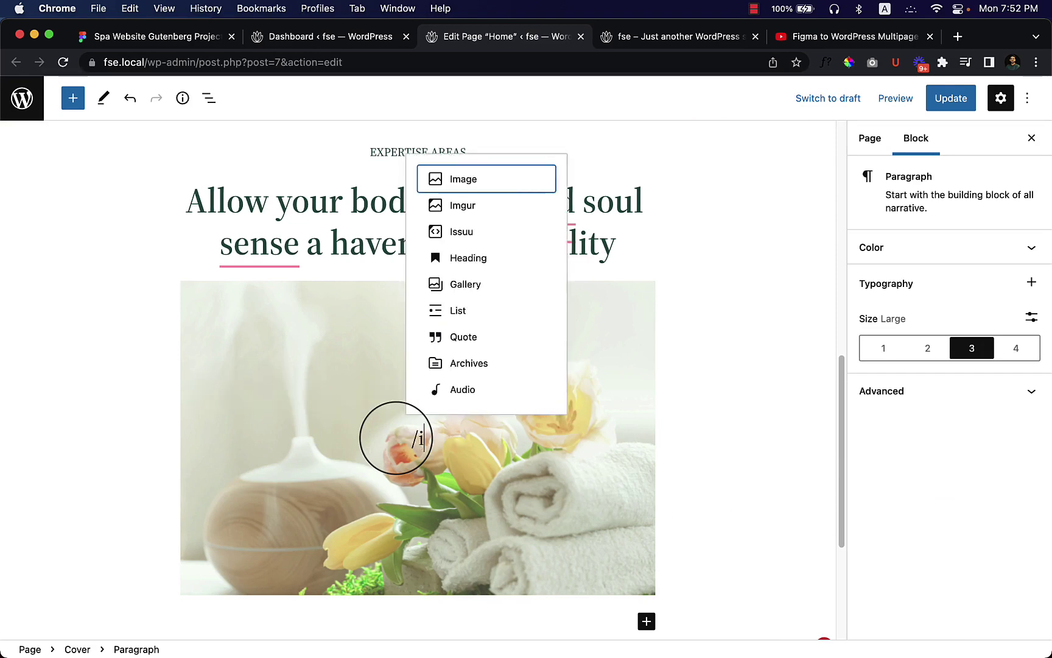
click(474, 177)
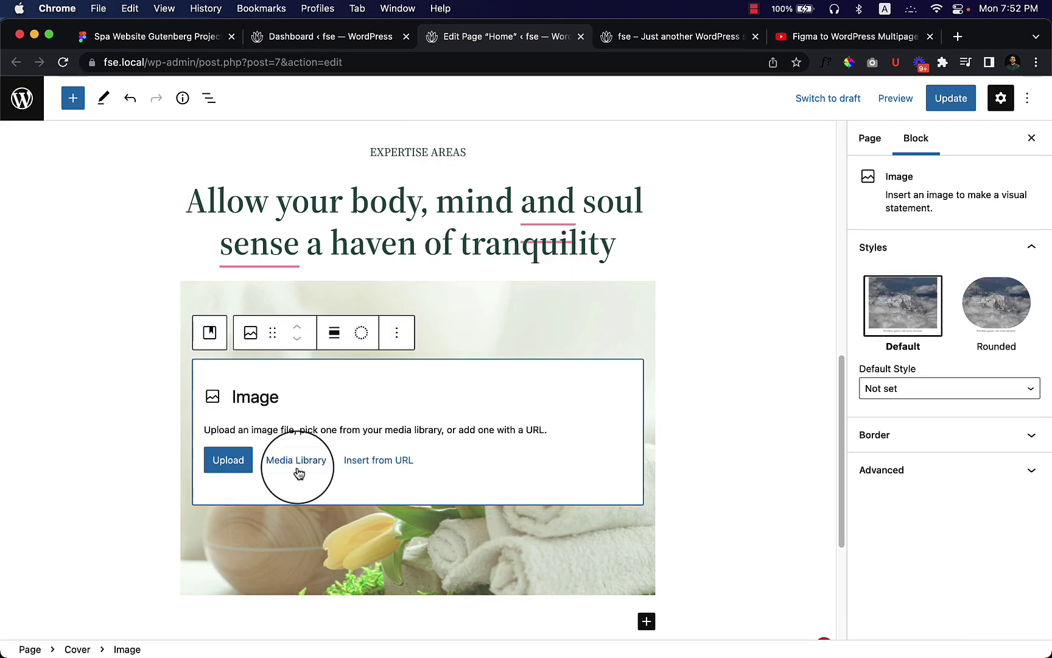
click(294, 467)
click(635, 275)
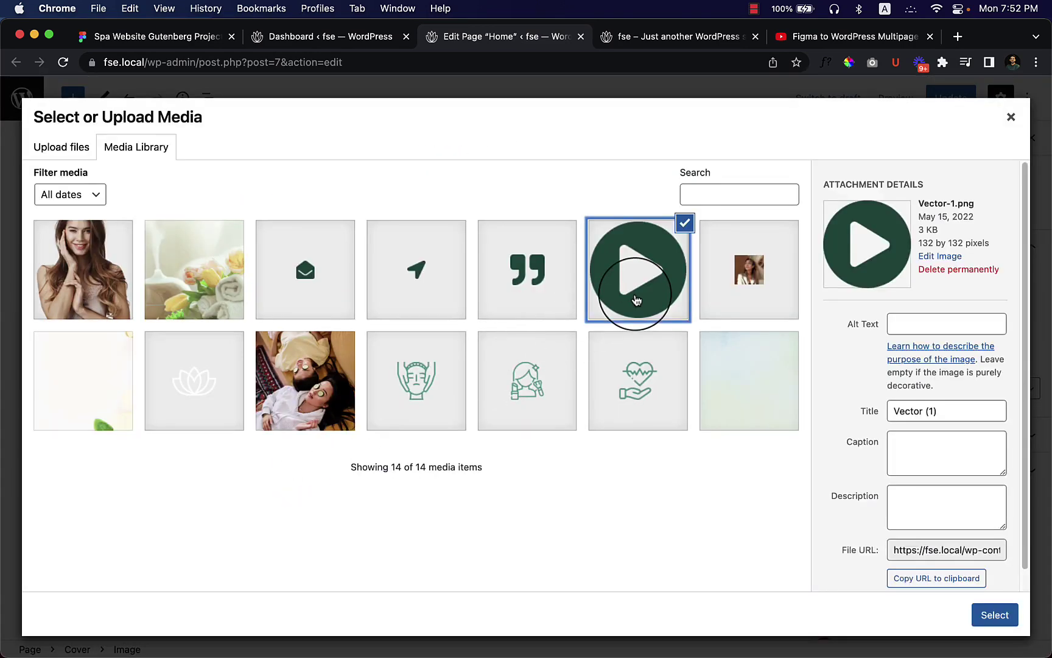
click(994, 615)
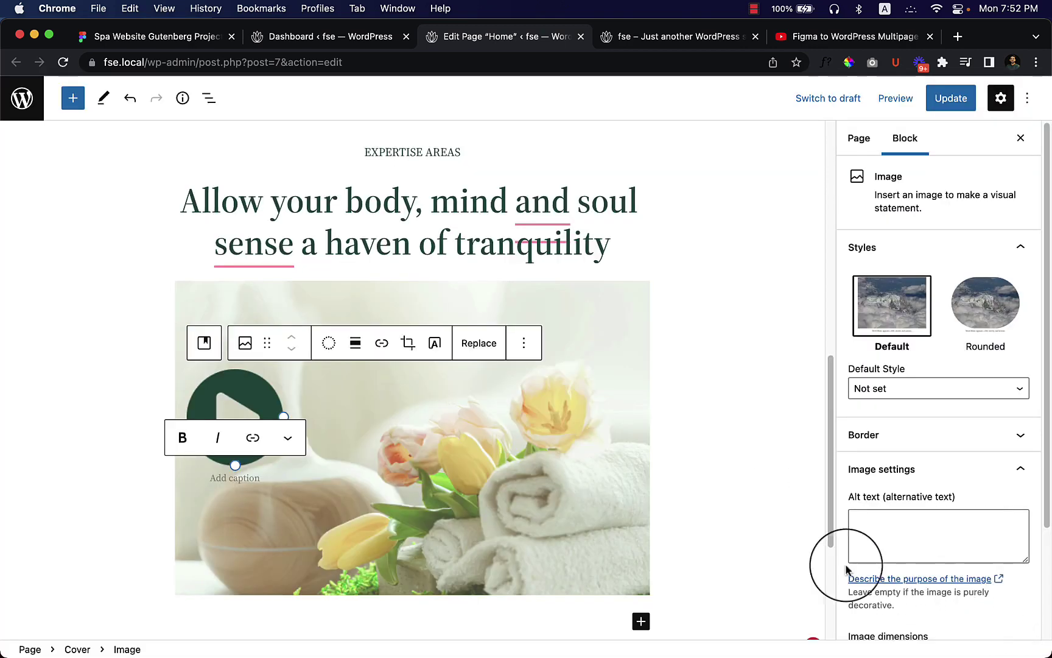
- Align the play icon image to the center of the cover
click(355, 343)
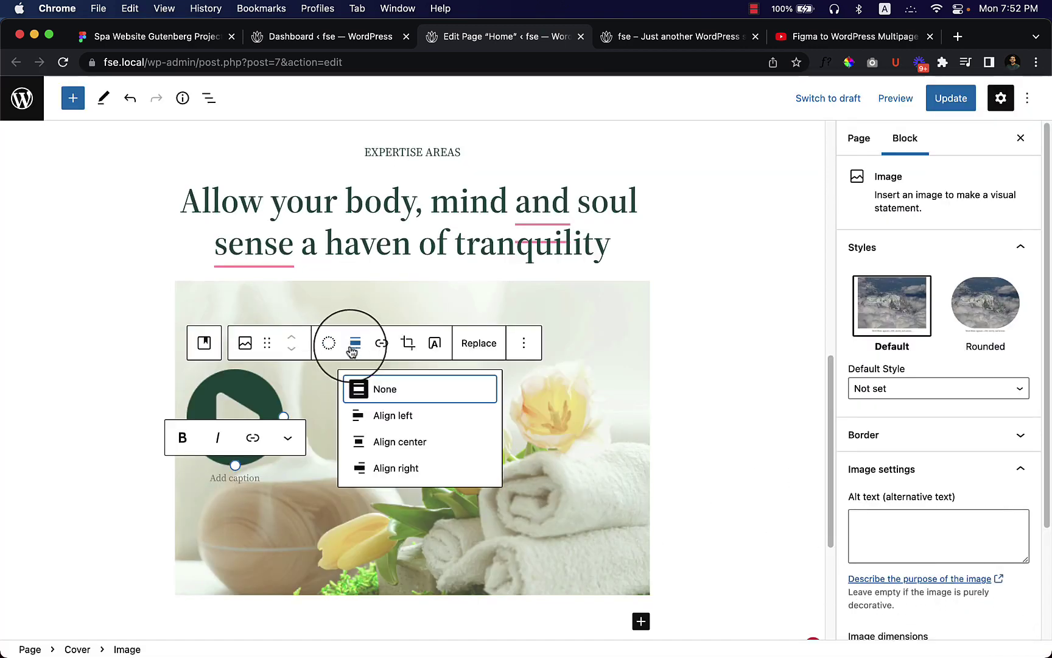
click(402, 438)
click(244, 478)
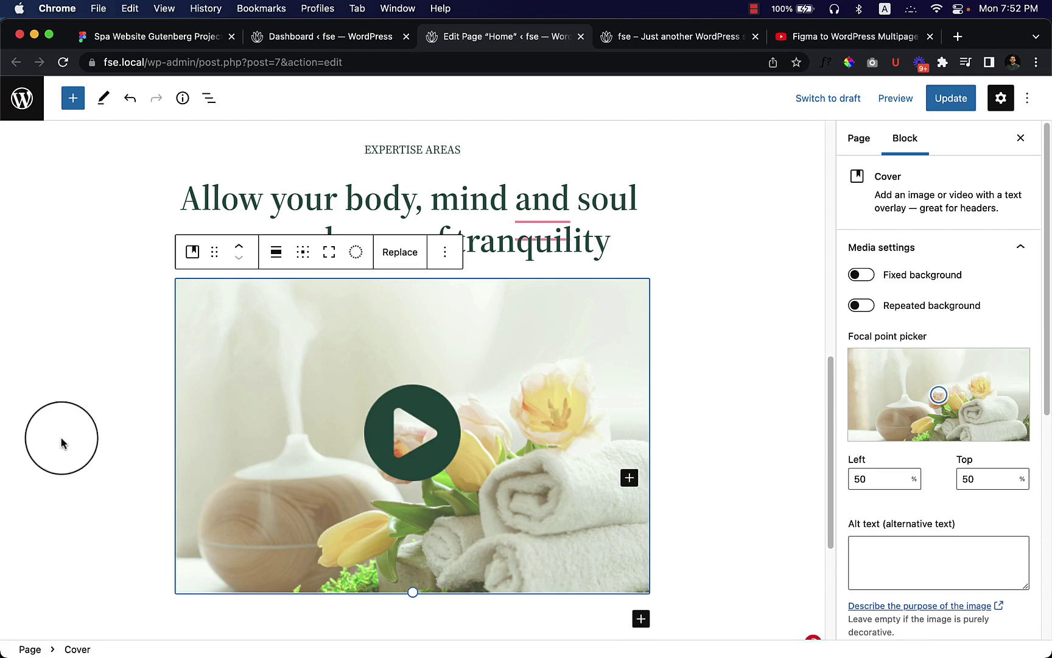
click(60, 436)
- Set the video cover's alignment to Wide width and update the page
click(206, 295)
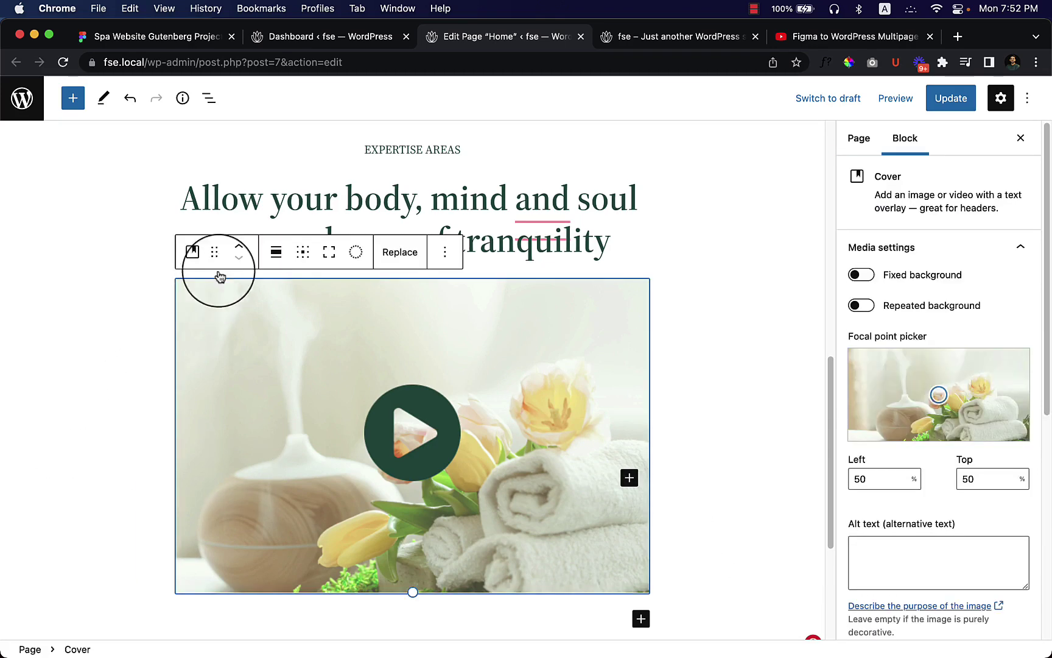
click(279, 251)
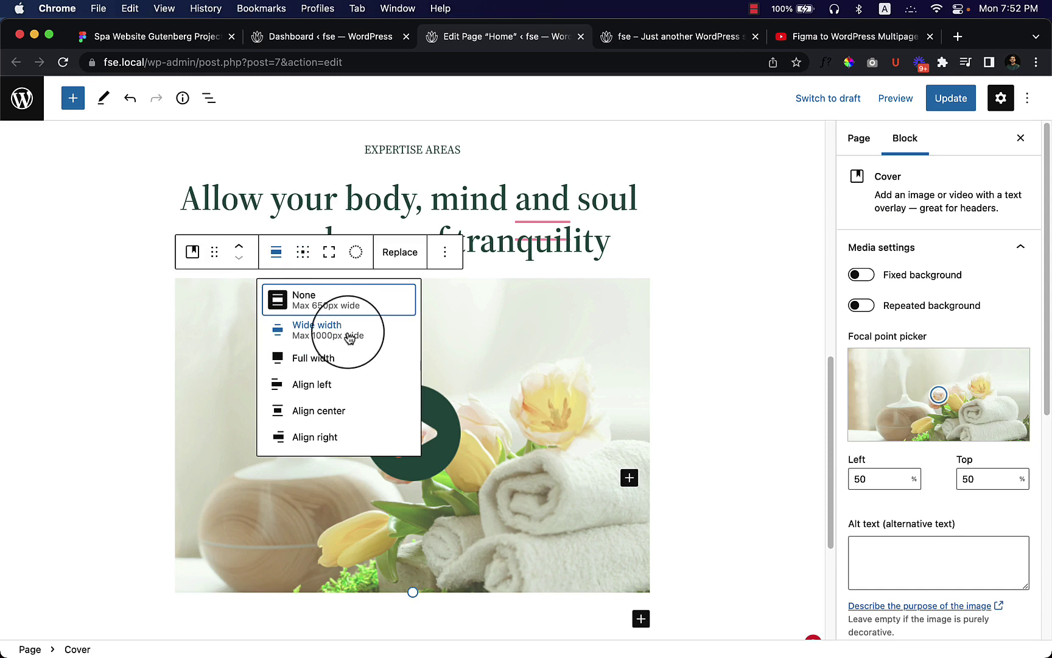
click(316, 338)
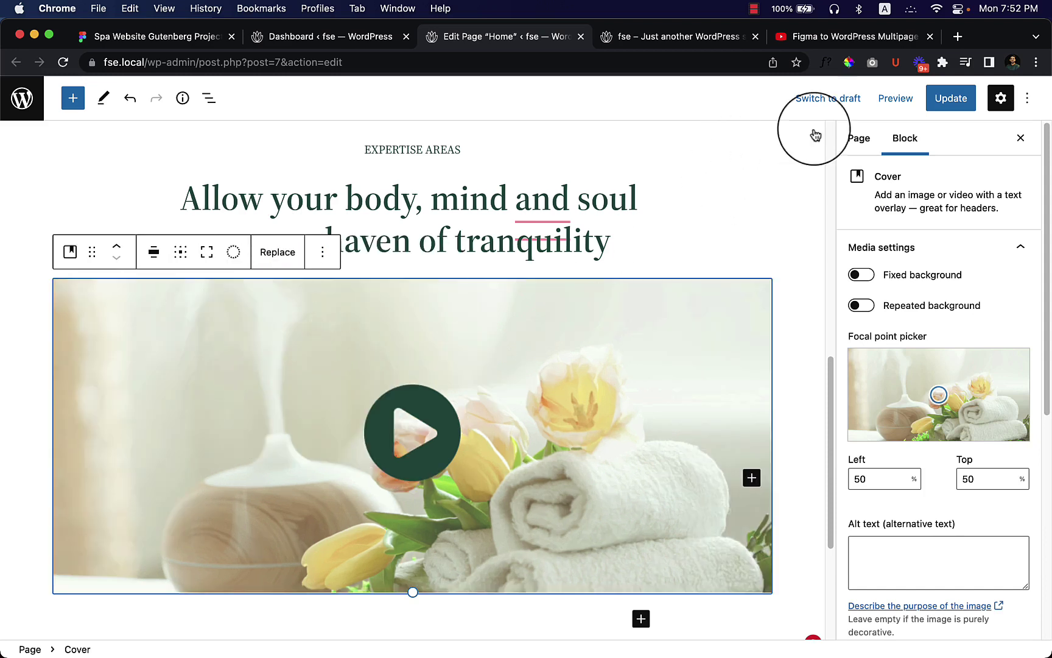
click(945, 101)
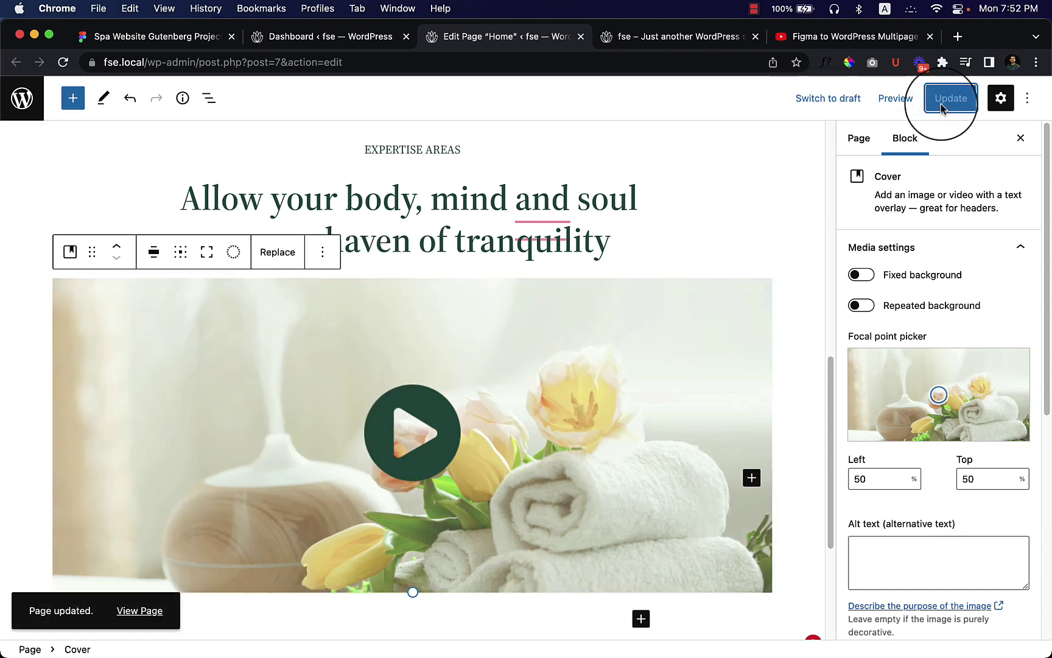
- Reload the live home page and compare the video cover's width with the hero and footer content
click(700, 40)
right_click(324, 304)
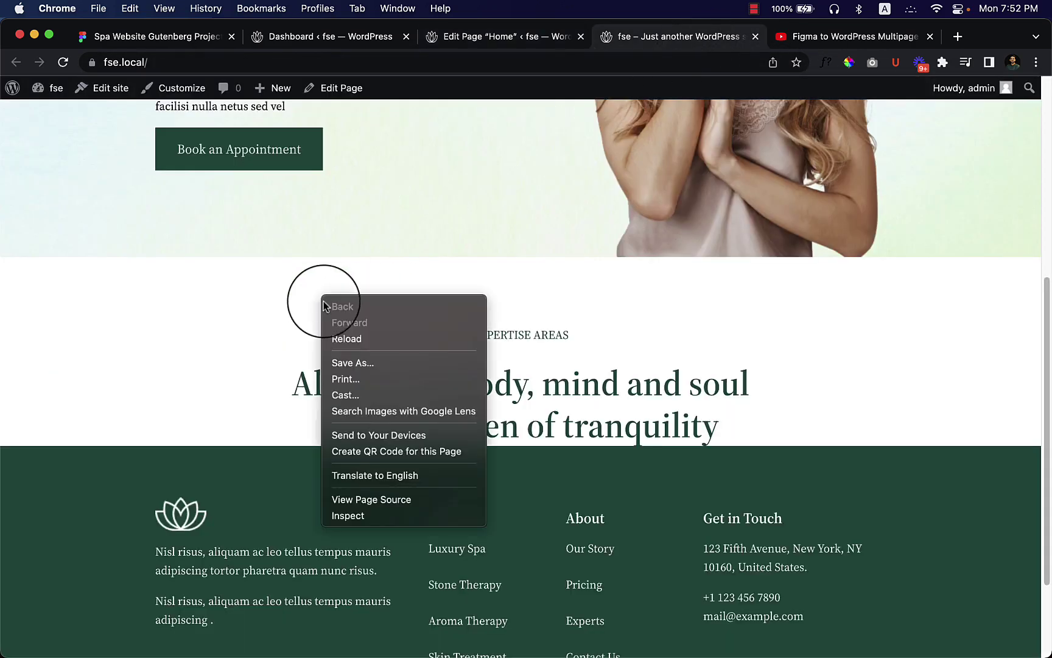
click(346, 338)
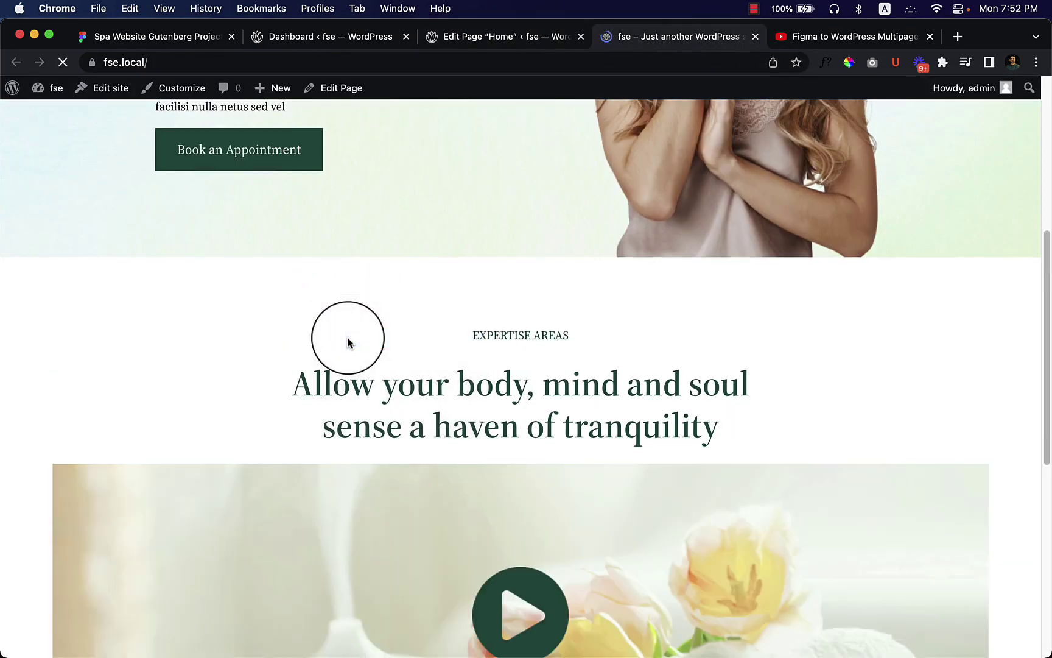
scroll(348, 340, down, 3)
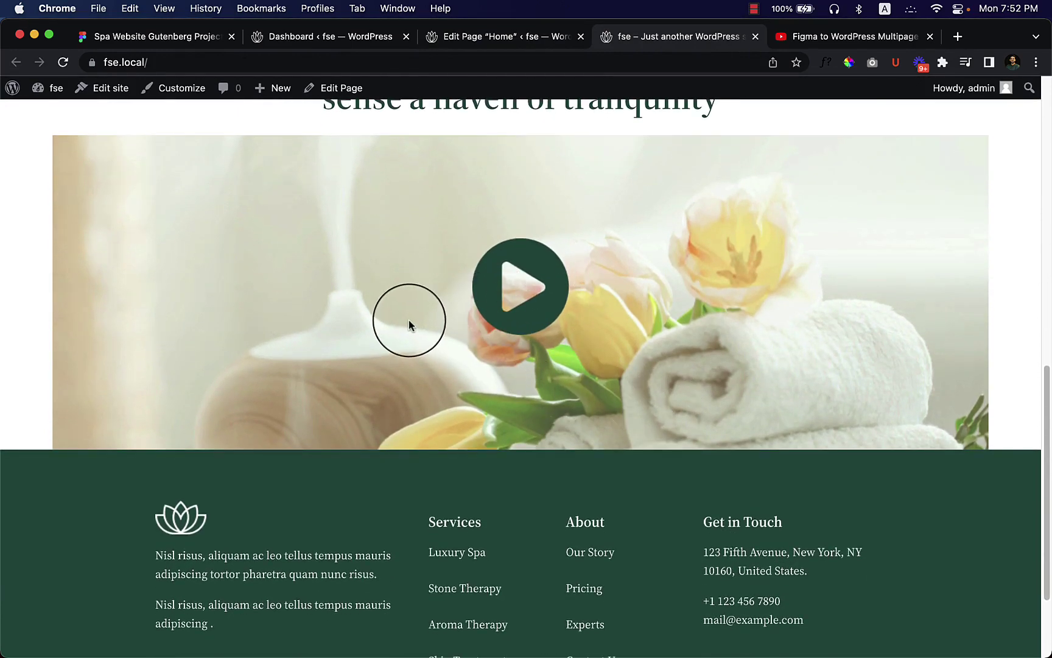
key(Home)
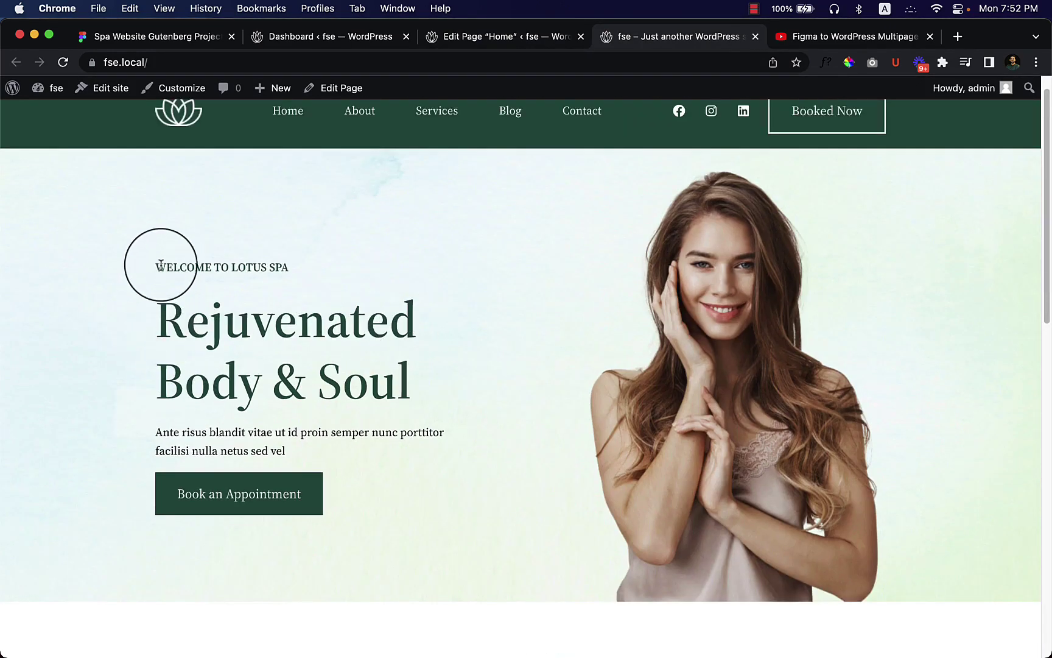
scroll(679, 447, down, 10)
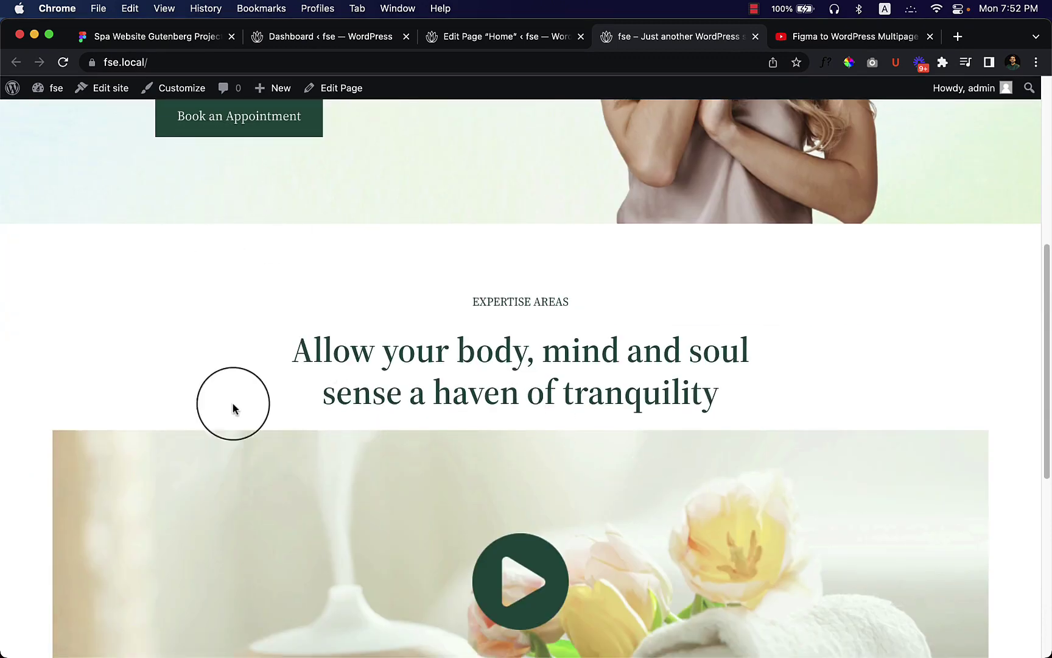
- Transform the video cover in the page editor into a Group that wraps it
click(512, 41)
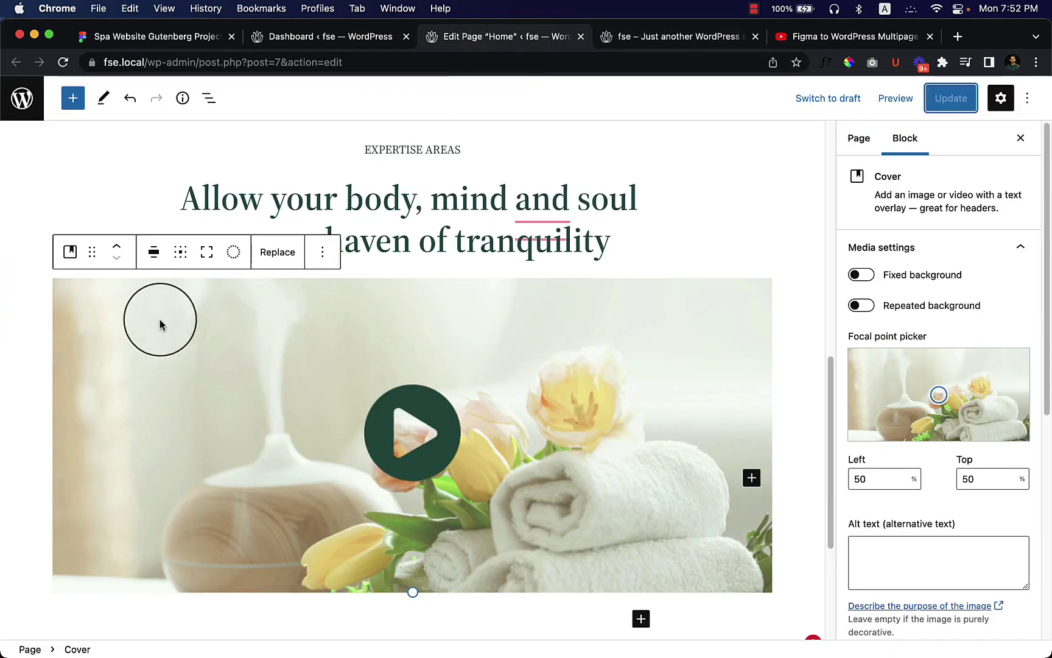
click(150, 296)
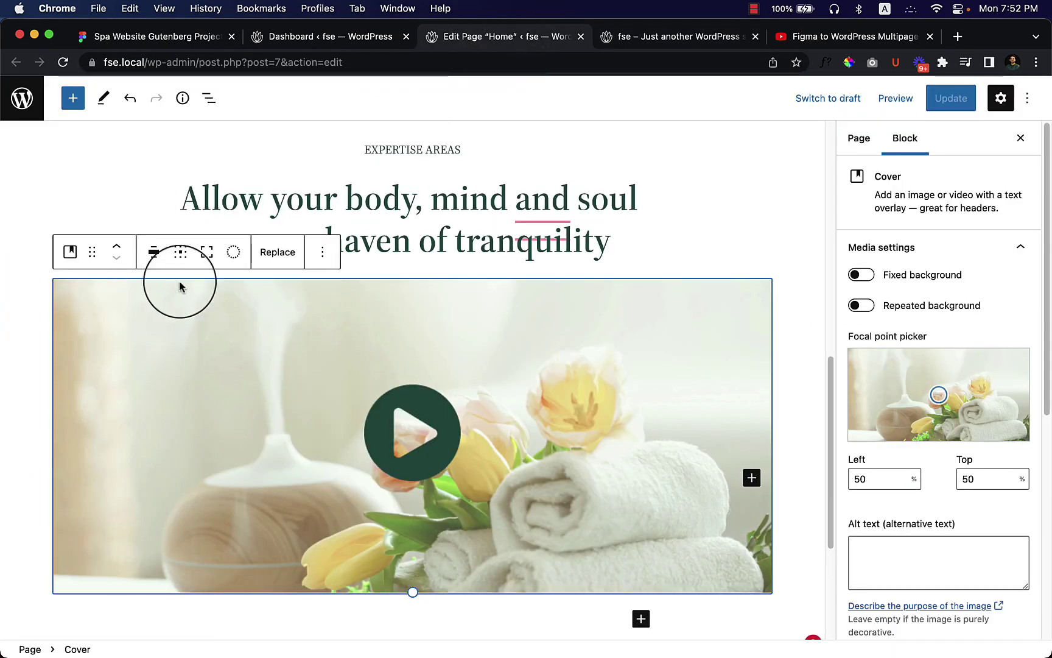
click(71, 253)
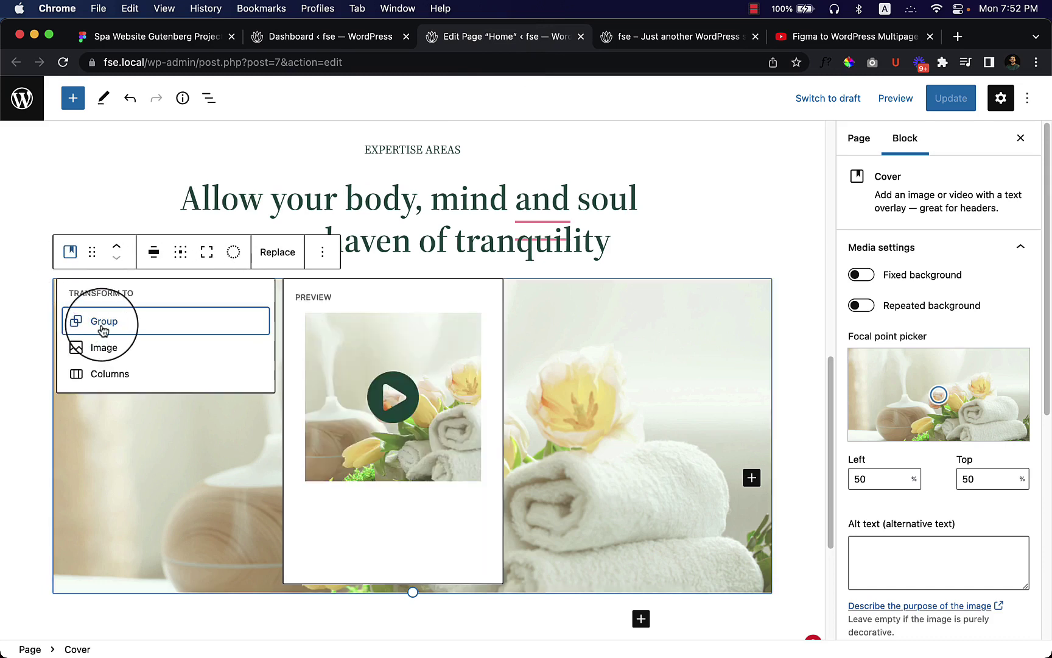
click(101, 327)
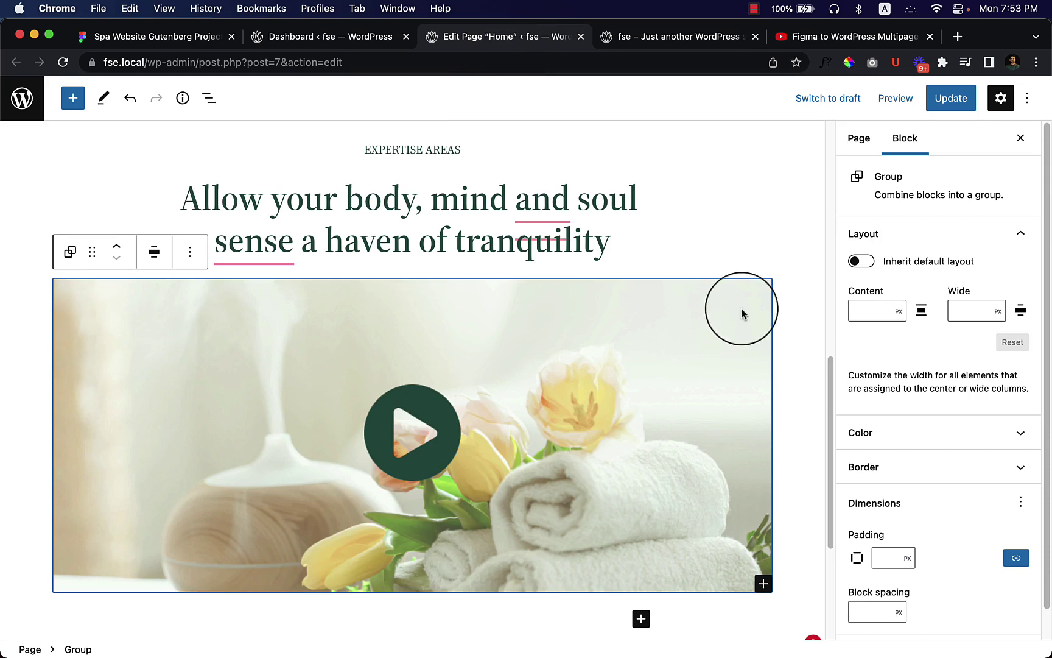
- Set the content and wide widths of the group around the video cover to 1000 px
click(861, 310)
text(1000)
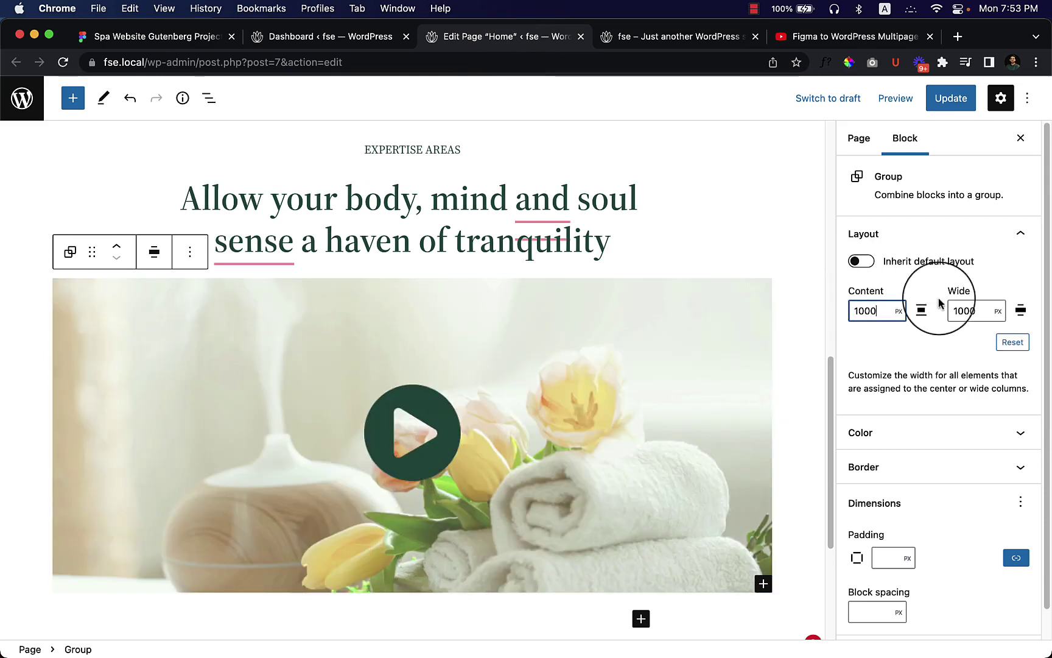
click(950, 334)
- Unlink the padding sides of the group around the video cover, set its bottom padding to 70 px, and update the page
scroll(615, 336, down, 3)
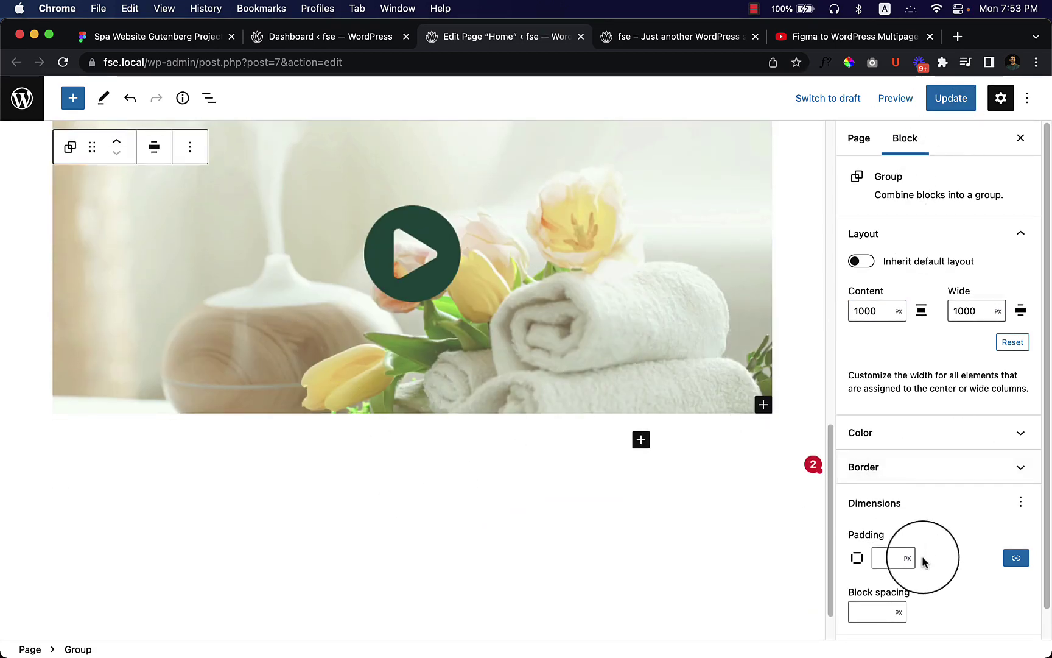
click(1016, 559)
scroll(987, 561, down, 1)
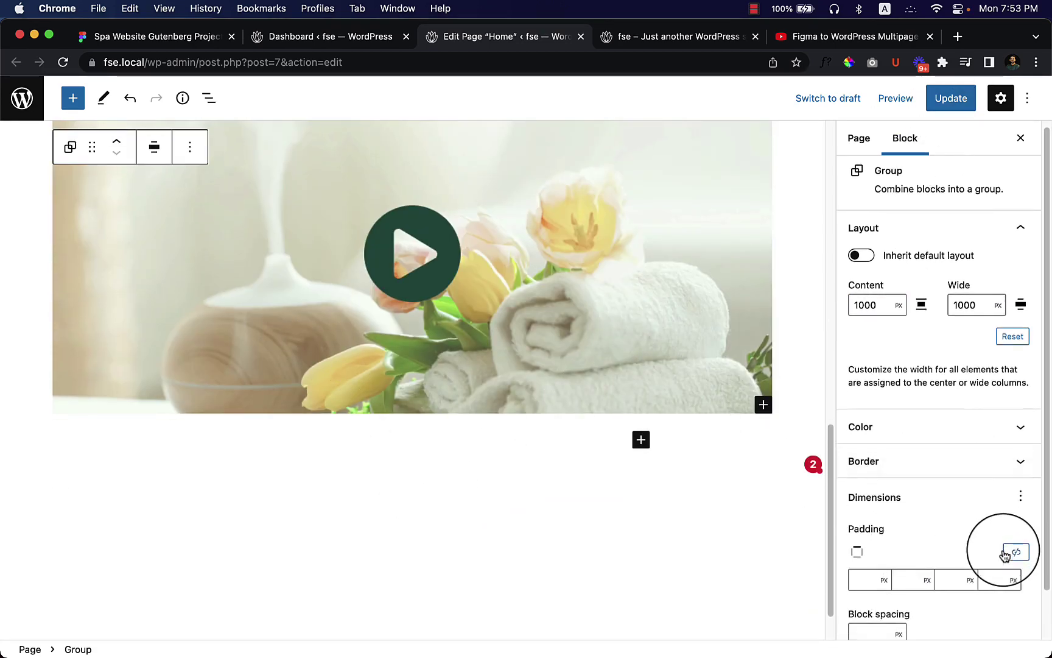
click(960, 556)
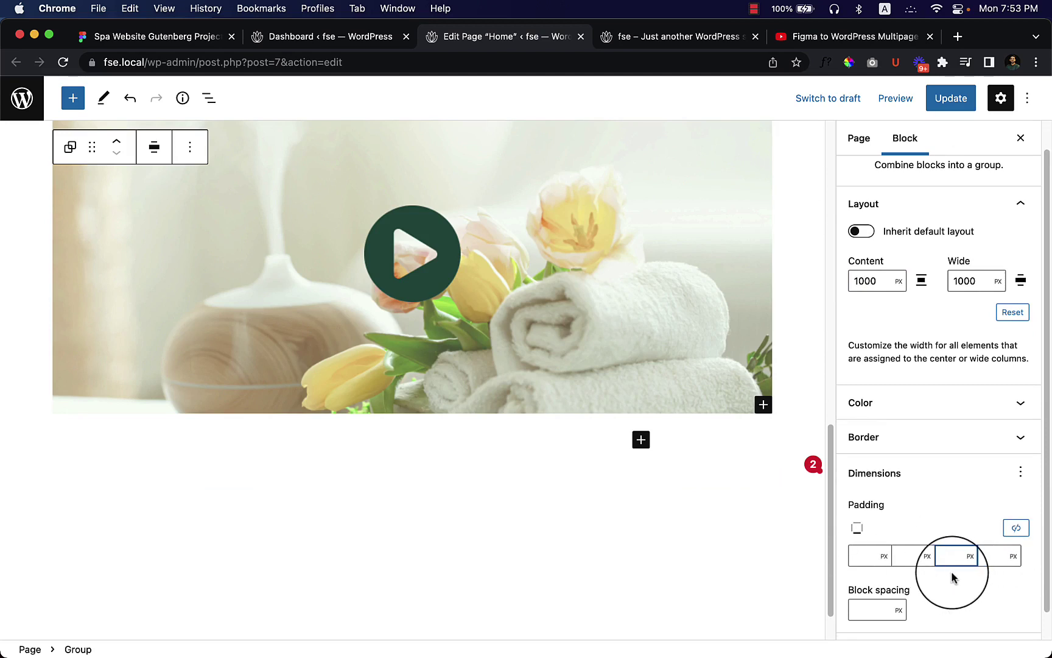
text(70)
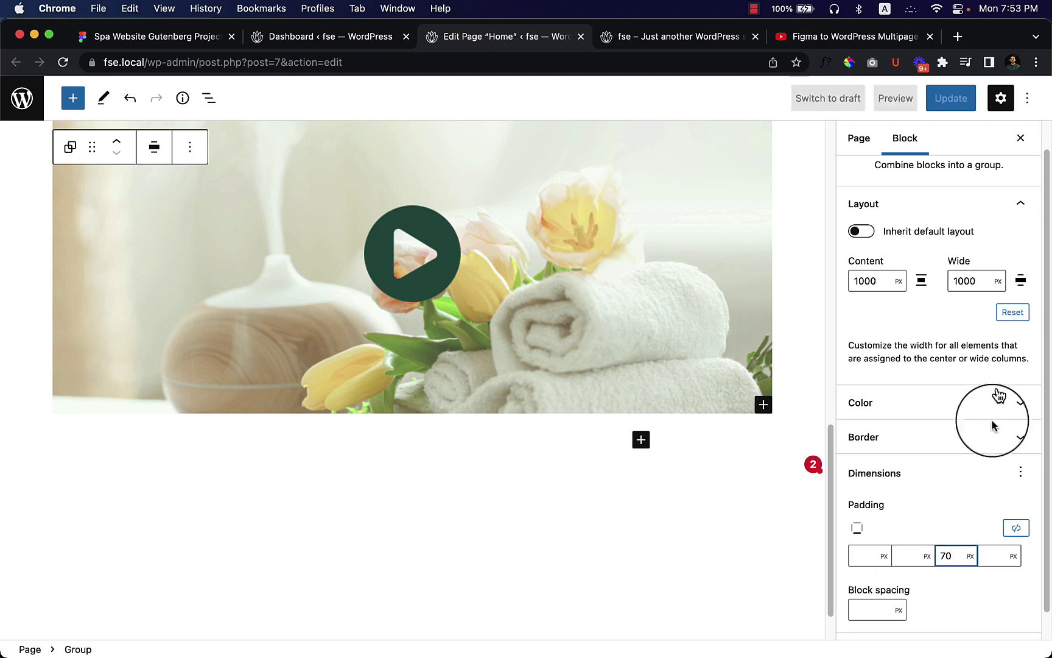
click(951, 98)
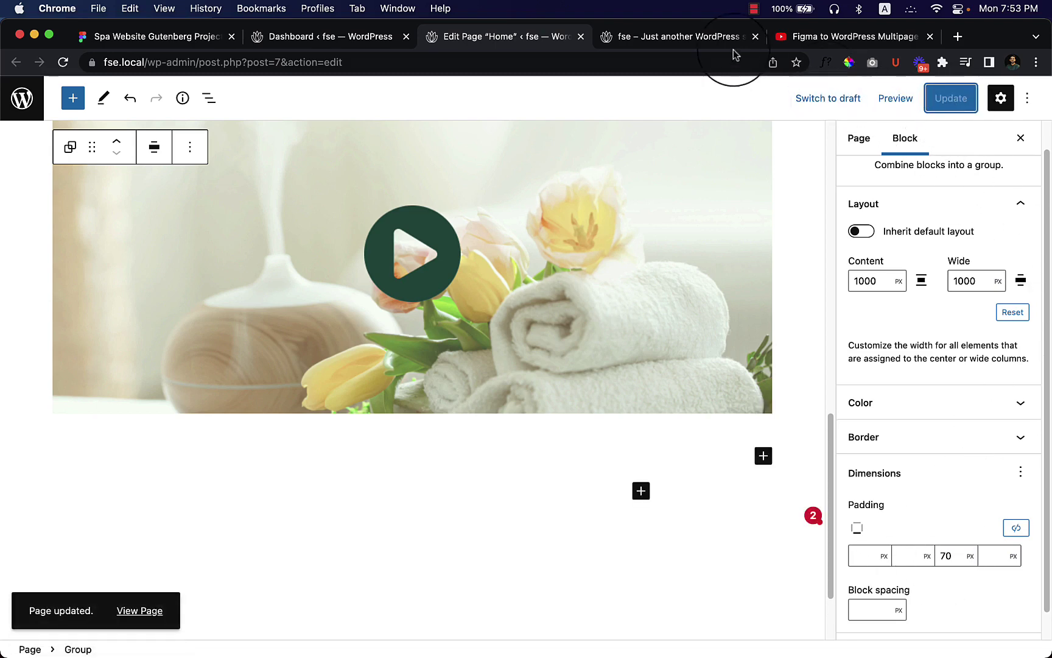
- Reload the live home page and check the video cover's alignment with the hero and footer content and its spacing above the footer
click(731, 38)
right_click(377, 291)
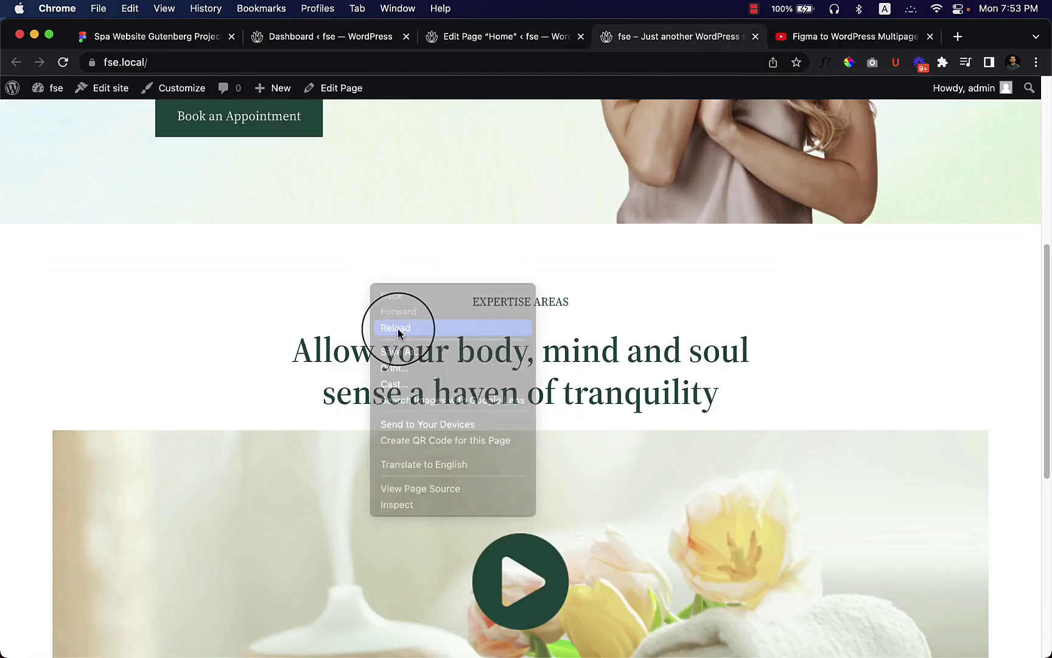
click(397, 329)
scroll(490, 416, down, 5)
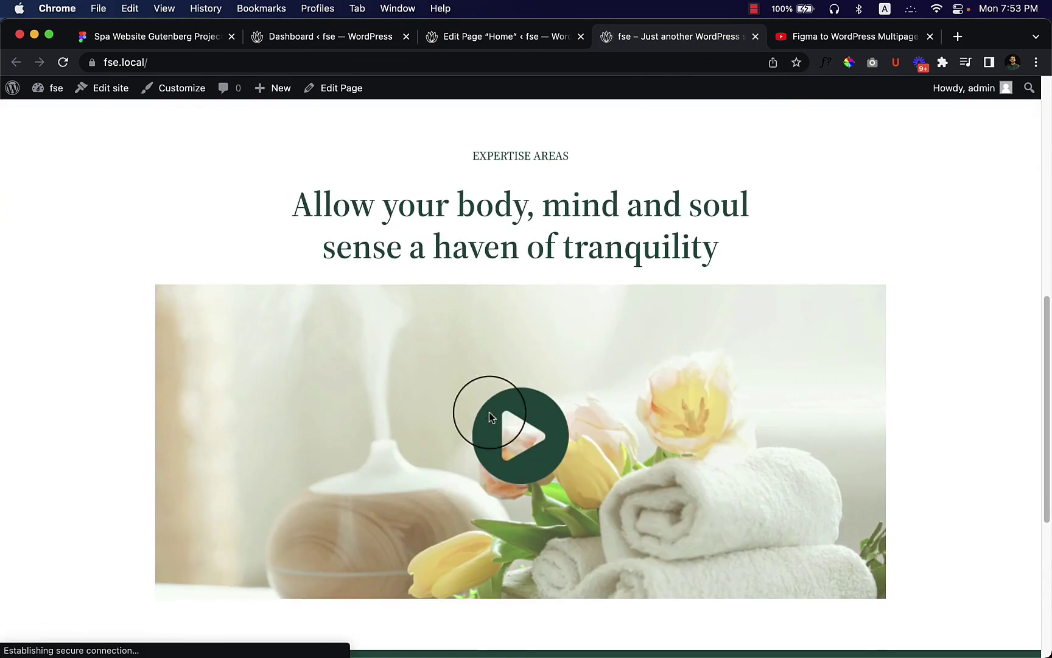
scroll(536, 458, down, 5)
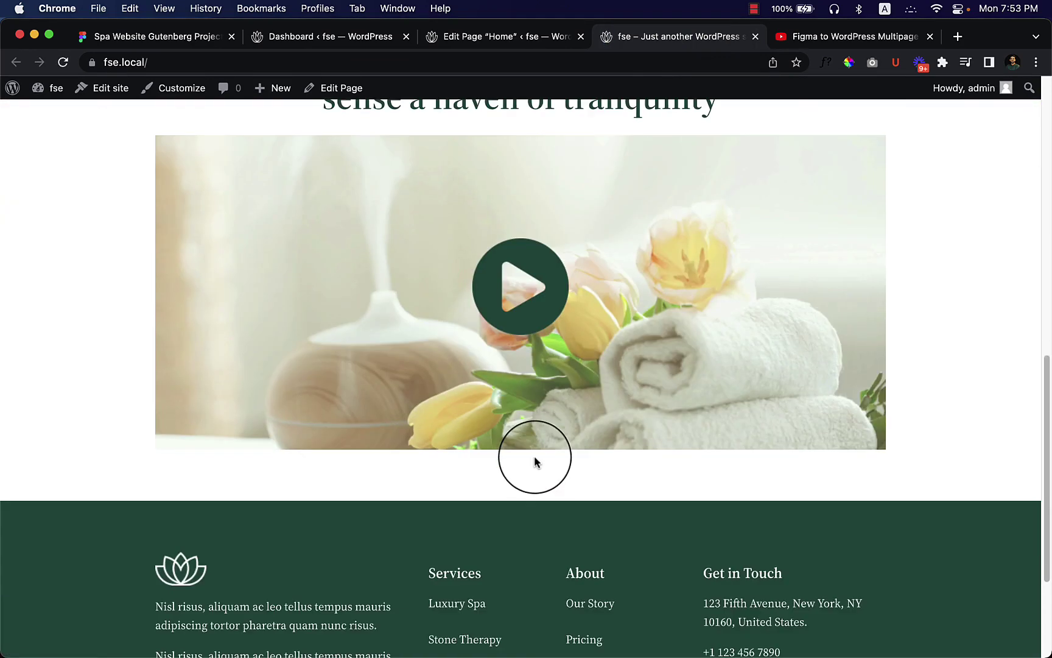
scroll(535, 461, up, 5)
scroll(536, 461, up, 5)
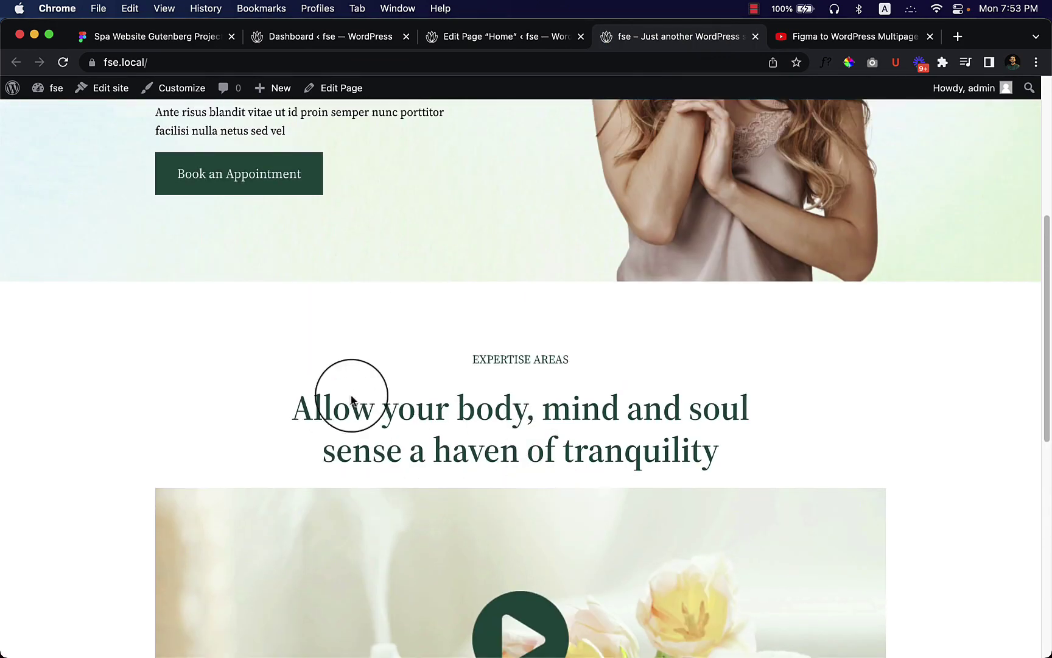
scroll(507, 478, down, 2)
scroll(508, 481, down, 3)
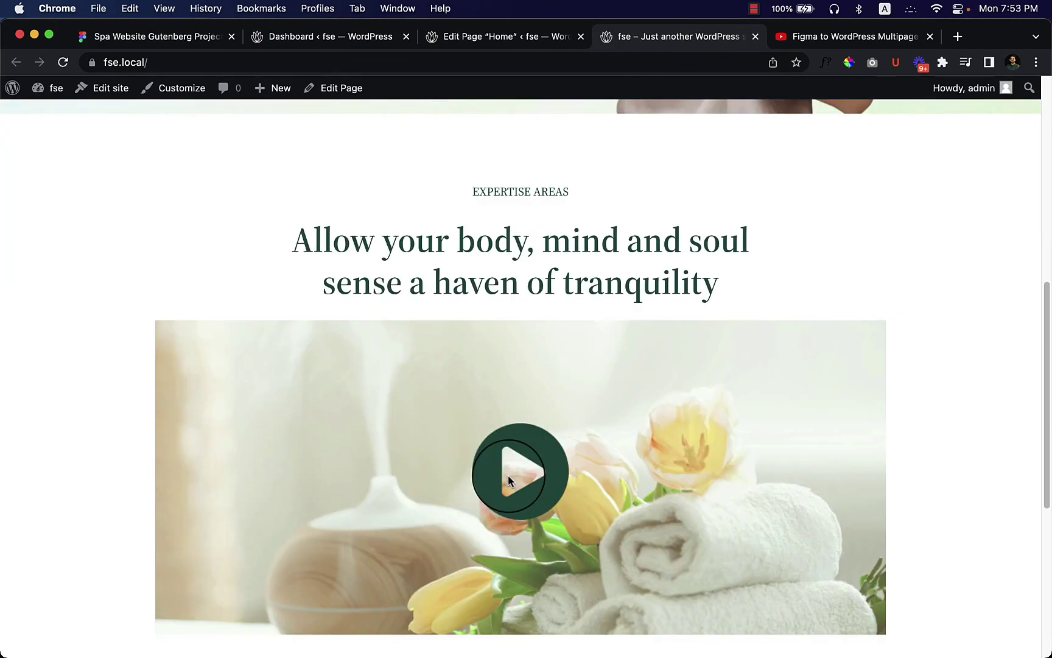
scroll(508, 479, down, 9)
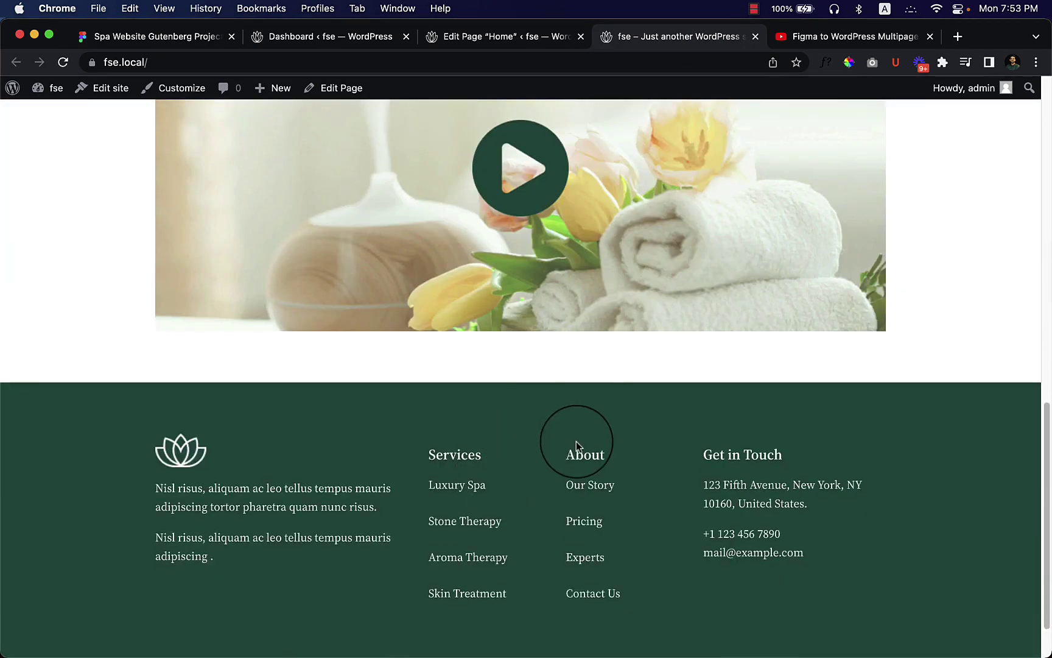